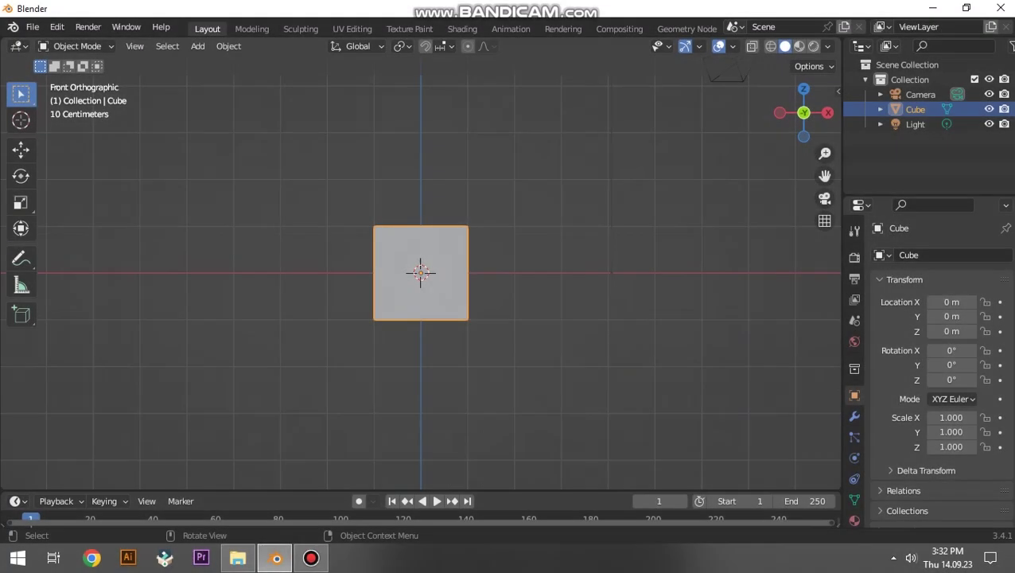
# Delete the default cube from the startup scene, leaving the camera and light.
pyautogui.scroll(-1, 421, 273)
pyautogui.press('Delete')
# Add a UV sphere at the origin and scale it up to 1.811.
pyautogui.hotkey('shift', 'a')
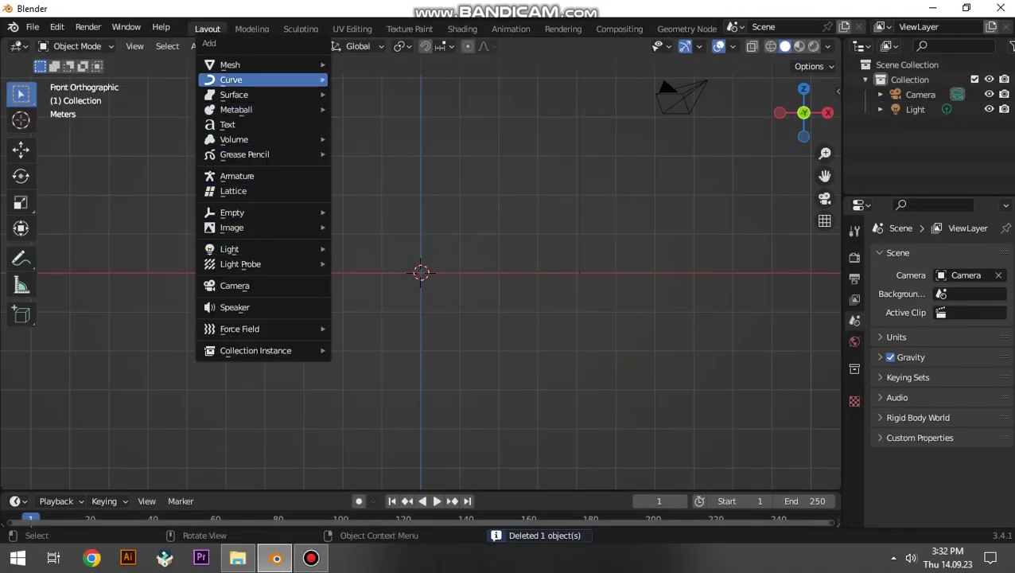
pyautogui.moveTo(230, 64)
pyautogui.click(374, 106)
pyautogui.press('s')
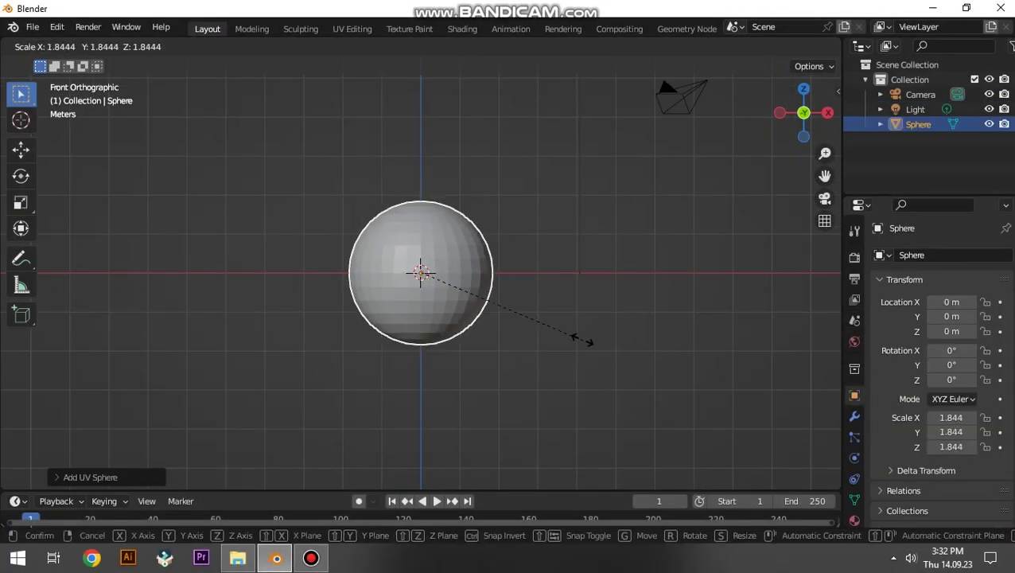
pyautogui.click(580, 338)
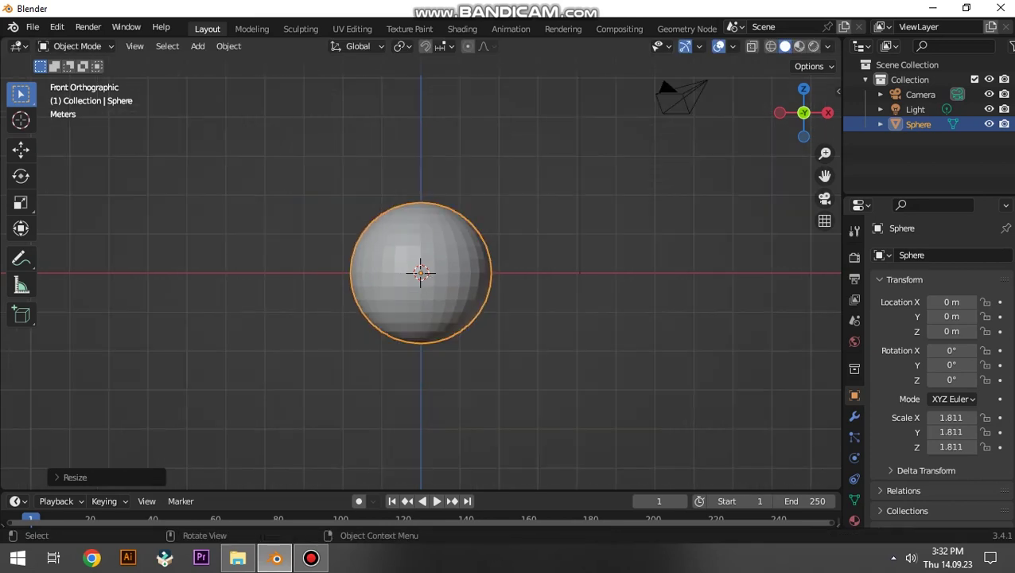
# Duplicate the sphere as a head on top, shrink it to 1.447 and lower it.
pyautogui.hotkey('shift', 'd')
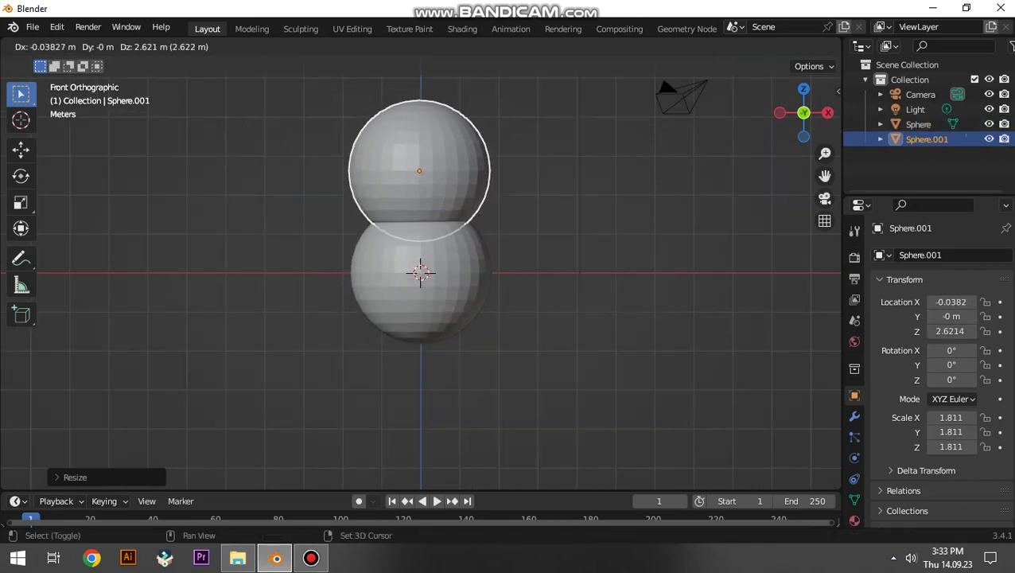
pyautogui.press('Return')
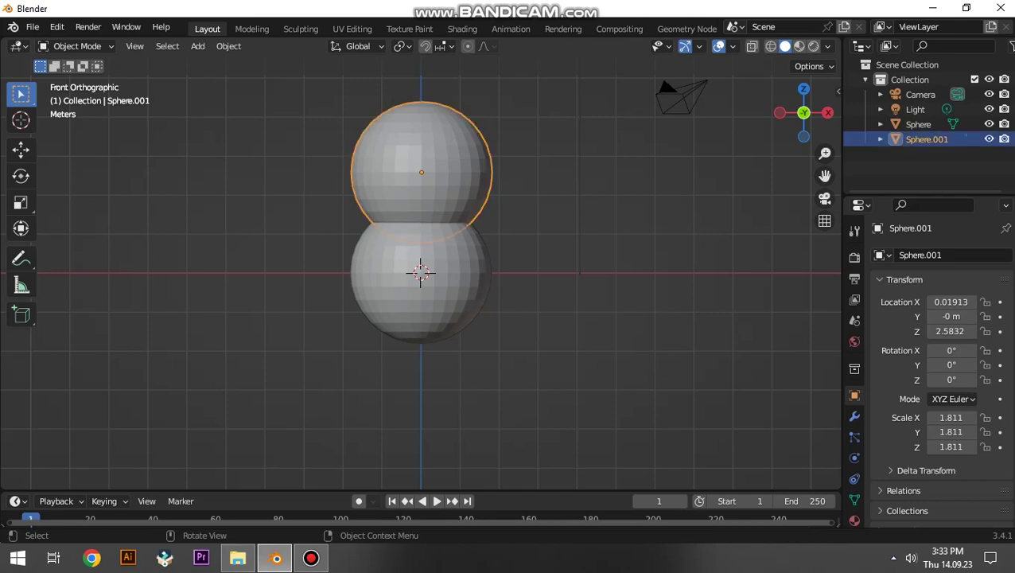
pyautogui.press('s')
pyautogui.press('Return')
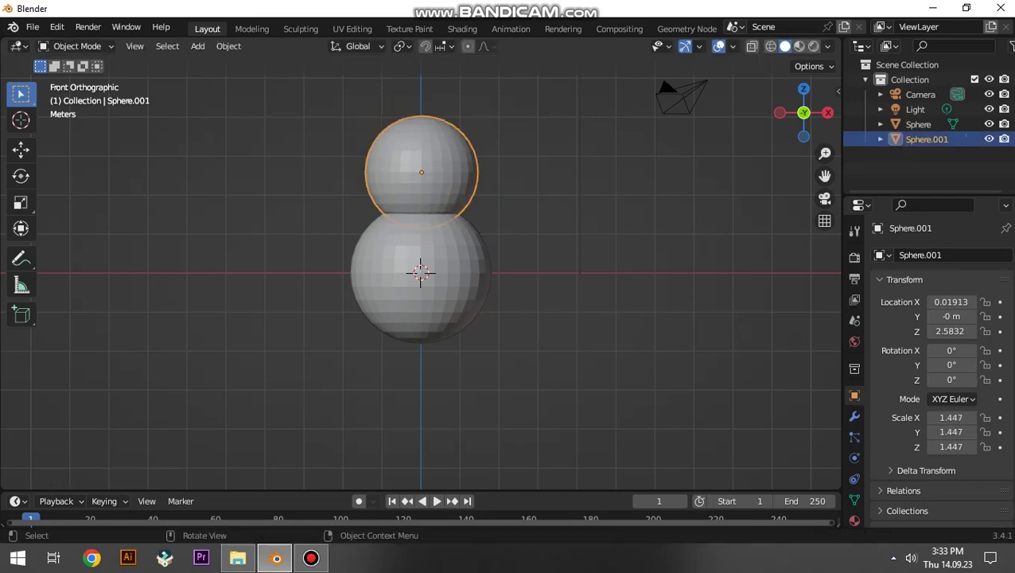
pyautogui.press('g')
pyautogui.press('Return')
# Undo that move and reposition the head sphere along Z only, to Z 2.3363.
pyautogui.hotkey('alt', 'a')
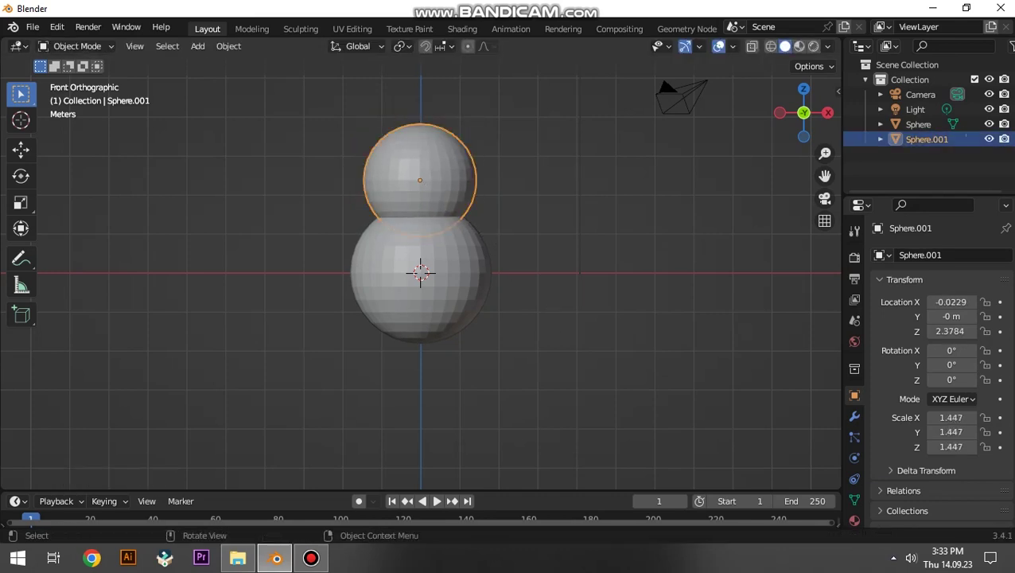
pyautogui.hotkey('ctrl', 'z')
pyautogui.press('g')
pyautogui.press('z')
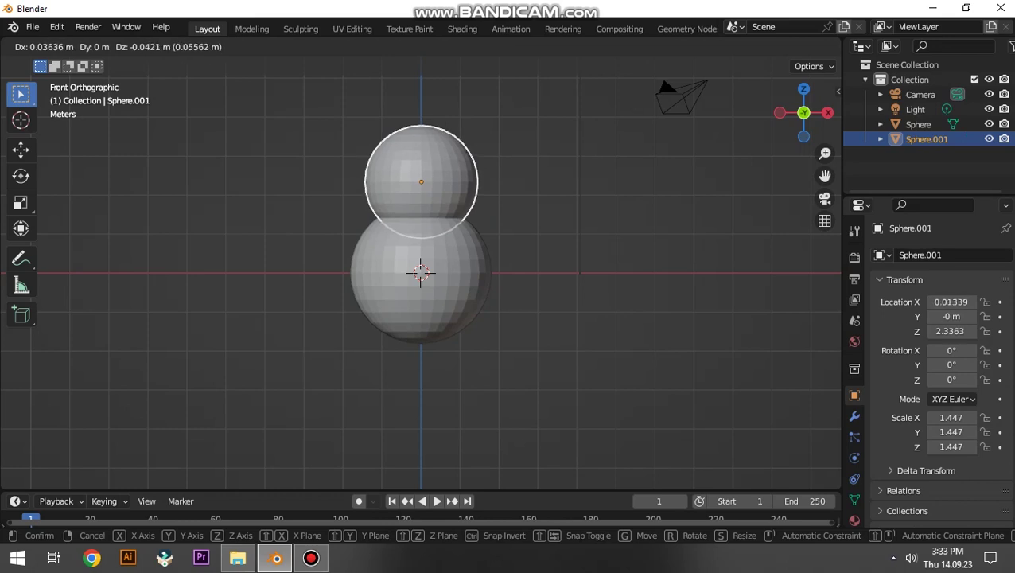
pyautogui.press('Return')
pyautogui.hotkey('alt', 'a')
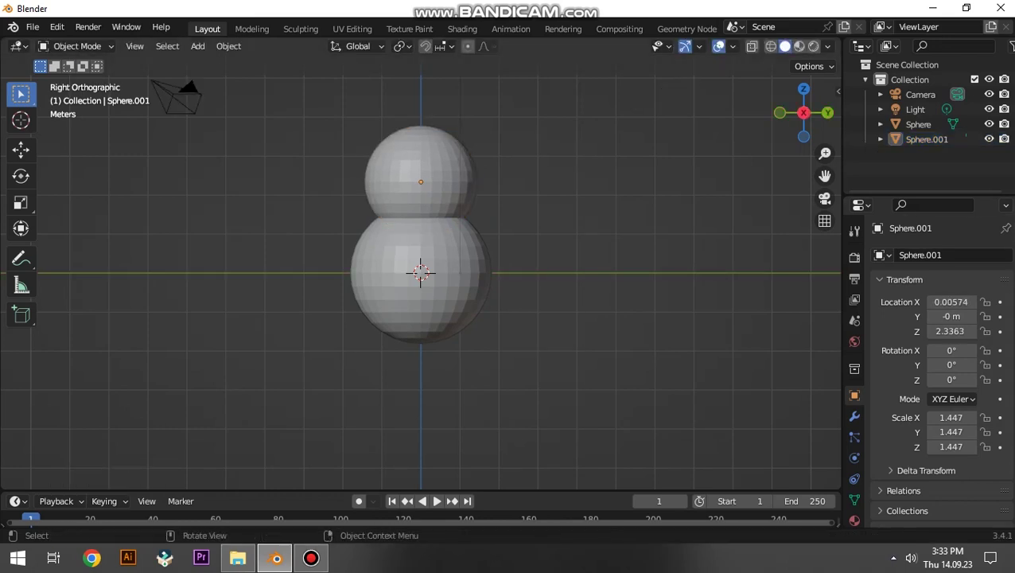
# In front view, rescale the body sphere to 1.919 and the head sphere to 1.411.
pyautogui.press('KP_1')
pyautogui.click(477, 280)
pyautogui.press('s')
pyautogui.press('Return')
pyautogui.hotkey('alt', 'a')
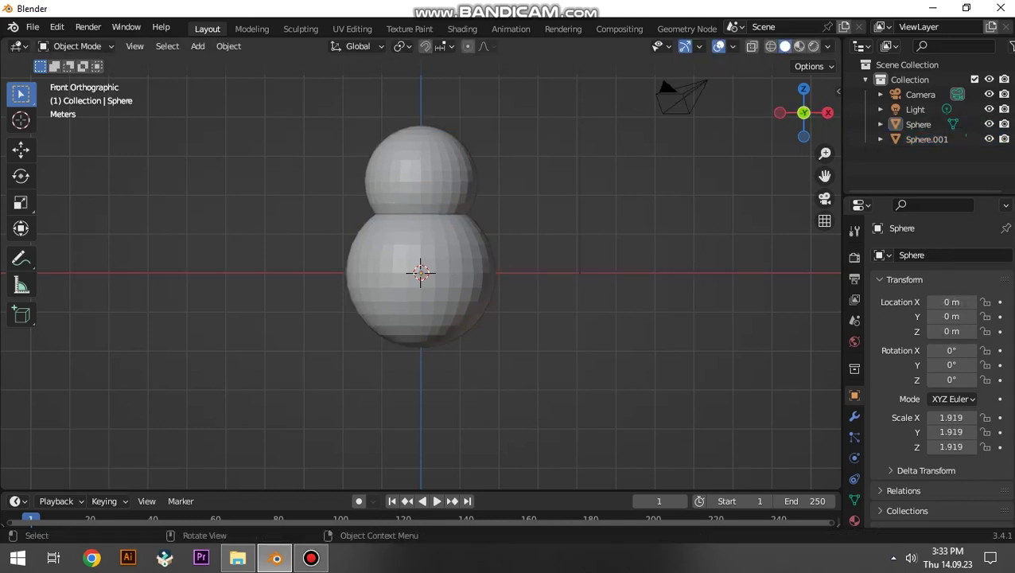
pyautogui.click(465, 181)
pyautogui.press('s')
pyautogui.press('Return')
pyautogui.hotkey('alt', 'a')
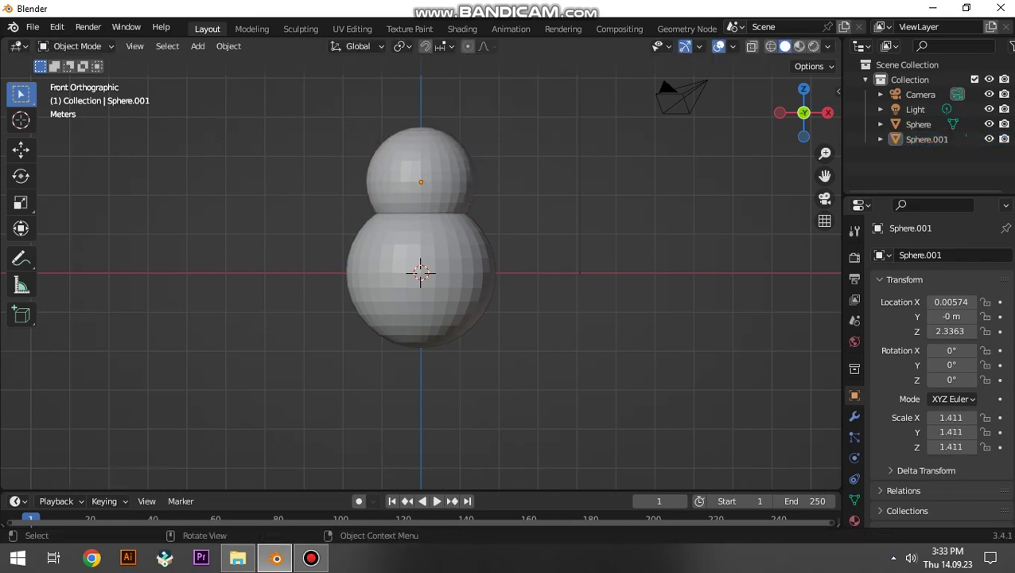
pyautogui.press('Tab')
# With X-ray on, delete the left half of the head sphere's vertices.
pyautogui.hotkey('alt', 'a')
pyautogui.keyDown('shift'); pyautogui.moveTo(421, 273); pyautogui.dragTo(433, 330, button='middle'); pyautogui.keyUp('shift')
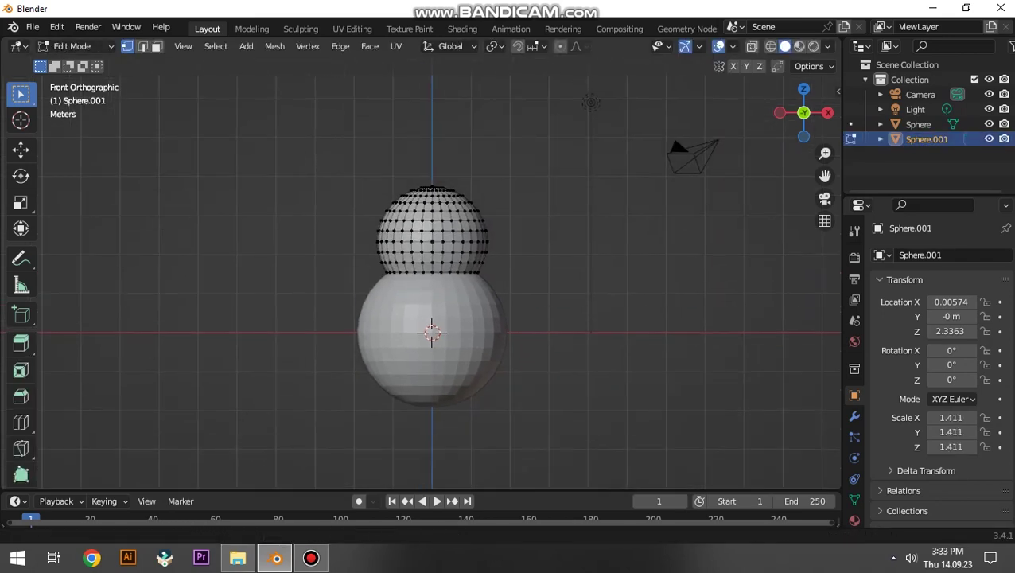
pyautogui.hotkey('alt', 'z')
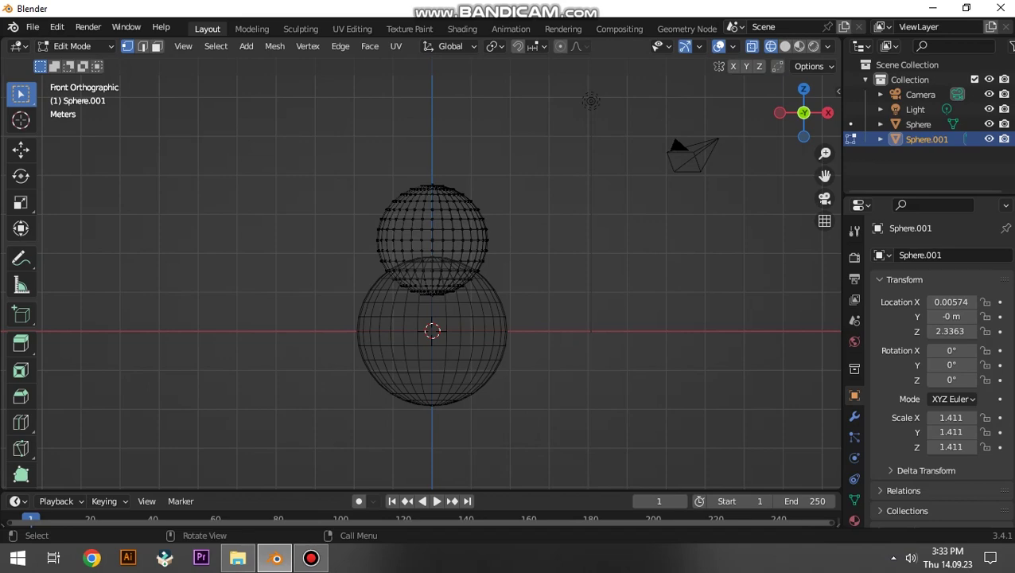
pyautogui.moveTo(321, 146); pyautogui.dragTo(430, 316)
pyautogui.press('x')
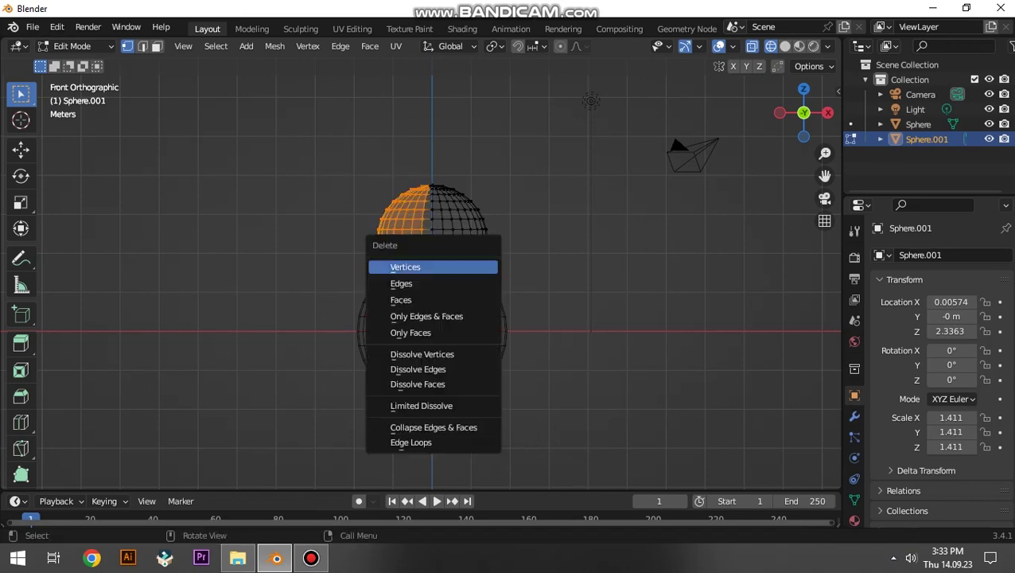
pyautogui.click(390, 265)
# Give the half head a Mirror modifier and return to solid display.
pyautogui.click(855, 416)
pyautogui.click(899, 255)
pyautogui.click(729, 426)
pyautogui.hotkey('shift', 'z')
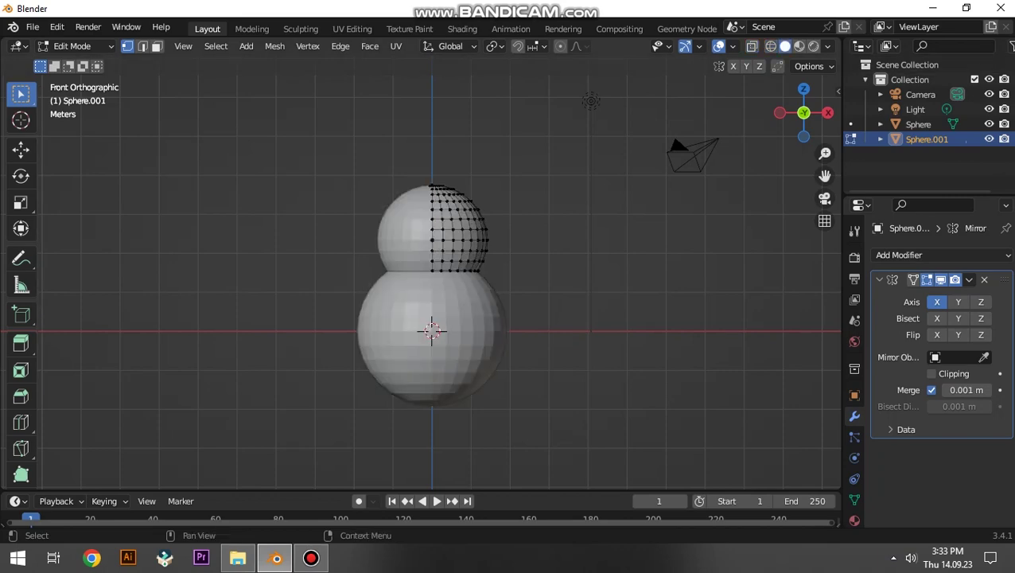
pyautogui.scroll(4, 440, 283)
pyautogui.scroll(1, 440, 282)
pyautogui.scroll(-1, 440, 283)
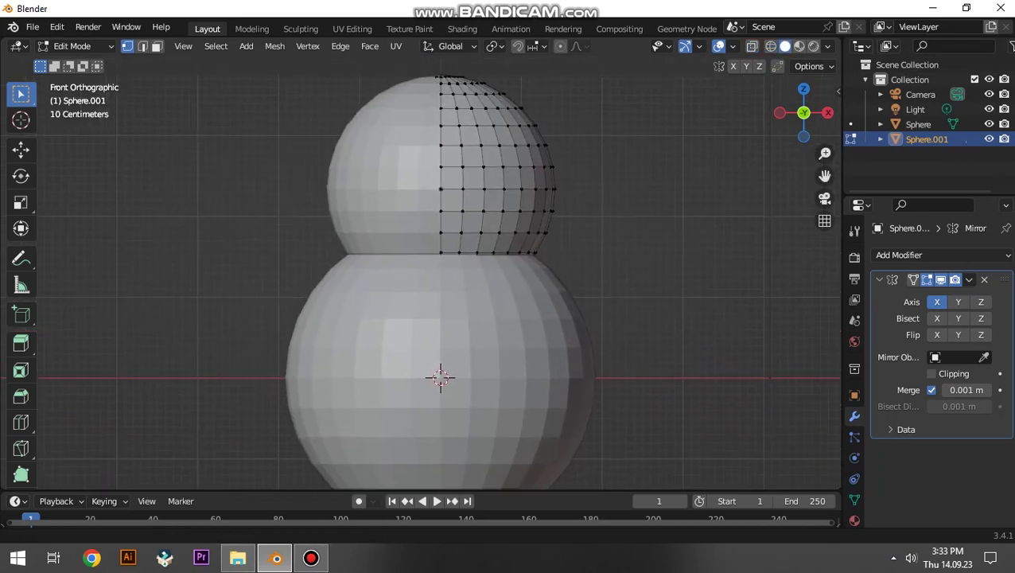
pyautogui.scroll(-3, 440, 283)
# Select the body sphere and delete the left half of its vertices in Edit Mode.
pyautogui.press('Tab')
pyautogui.click(440, 283)
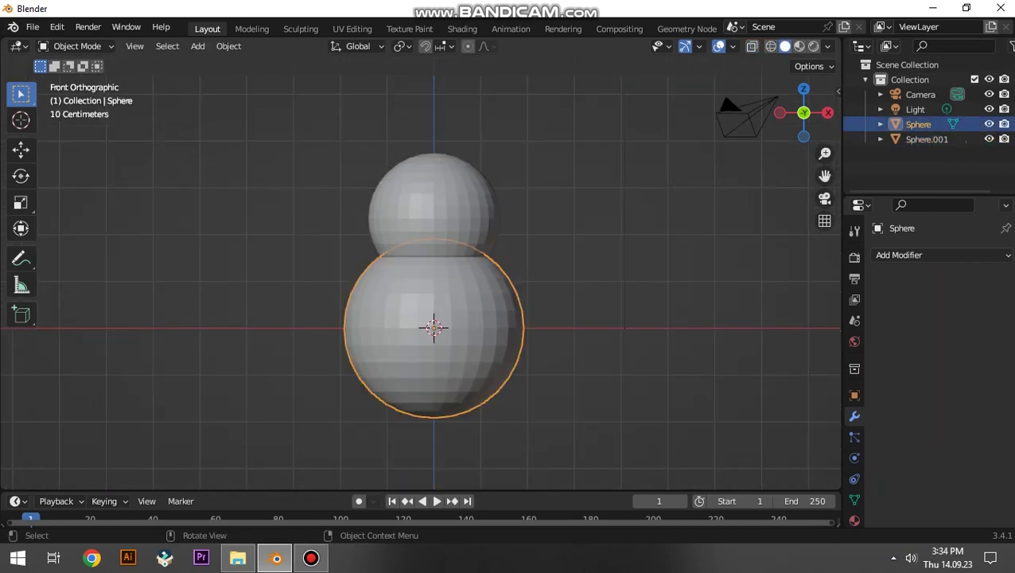
pyautogui.press('Tab')
pyautogui.moveTo(440, 282); pyautogui.dragTo(462, 270, button='middle')
pyautogui.press('KP_1')
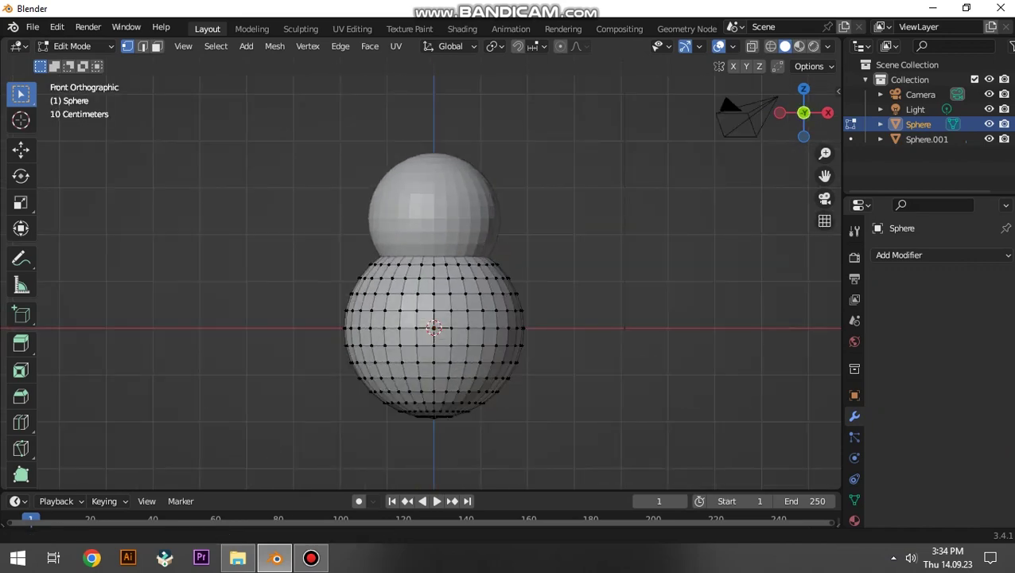
pyautogui.click(771, 45)
pyautogui.moveTo(329, 214); pyautogui.dragTo(430, 422)
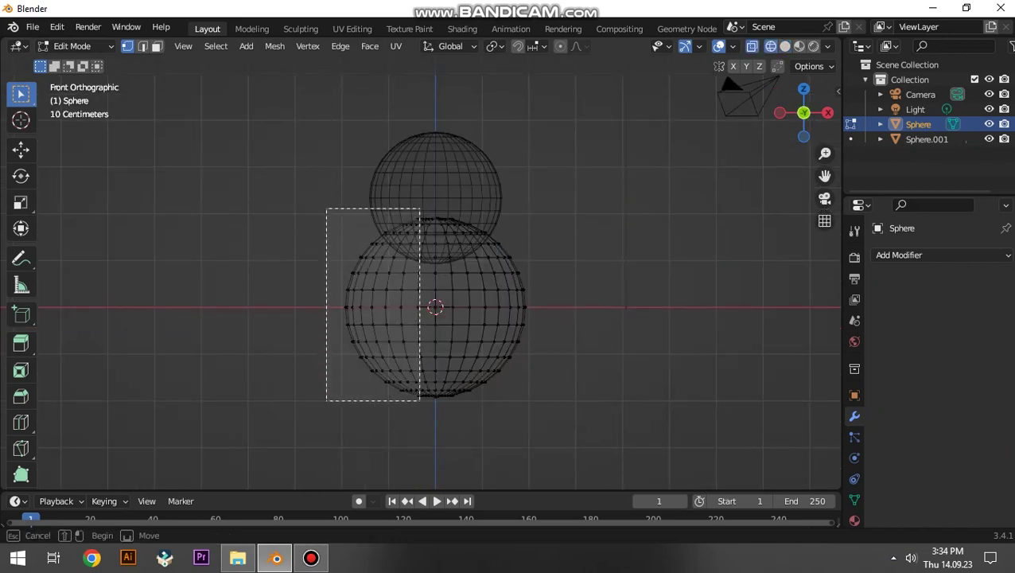
pyautogui.hotkey('alt', 'a')
pyautogui.moveTo(337, 202); pyautogui.dragTo(433, 423)
pyautogui.press('x')
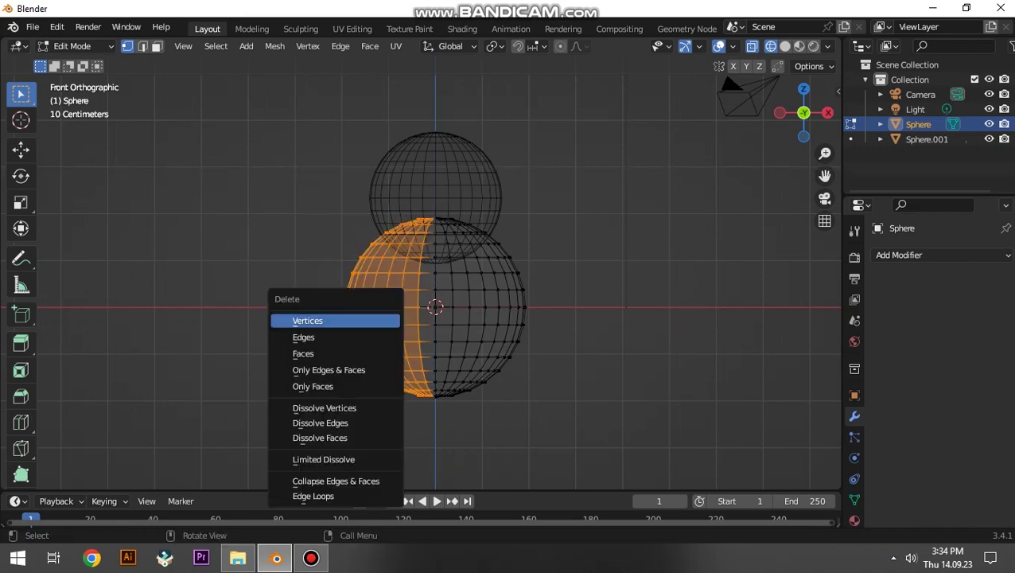
pyautogui.click(328, 319)
# Add an X-axis Mirror modifier (merge 0.001 m) to the body and check its side view.
pyautogui.click(899, 254)
pyautogui.click(710, 428)
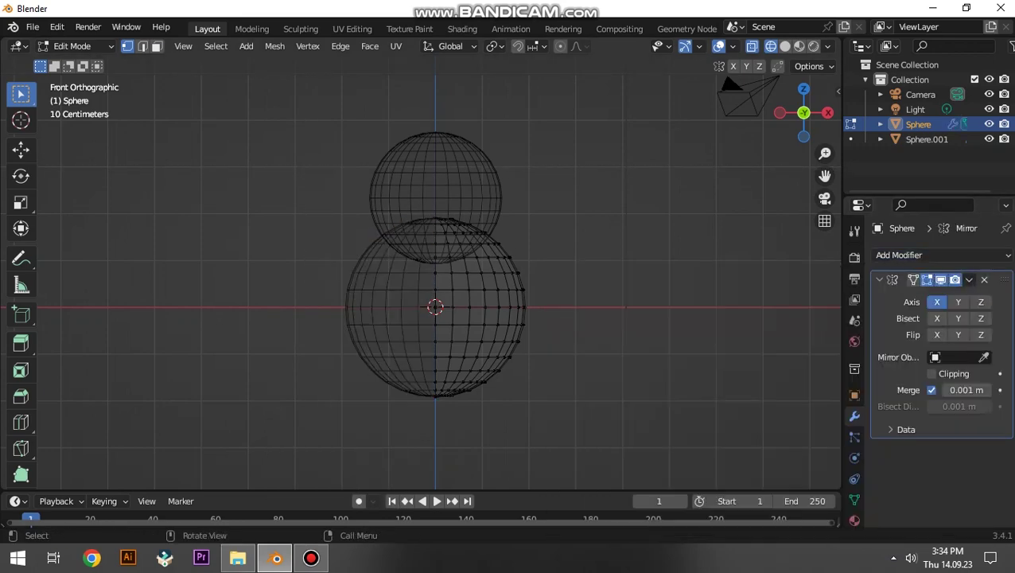
pyautogui.hotkey('shift', 'z')
pyautogui.moveTo(436, 308); pyautogui.dragTo(478, 239, button='middle')
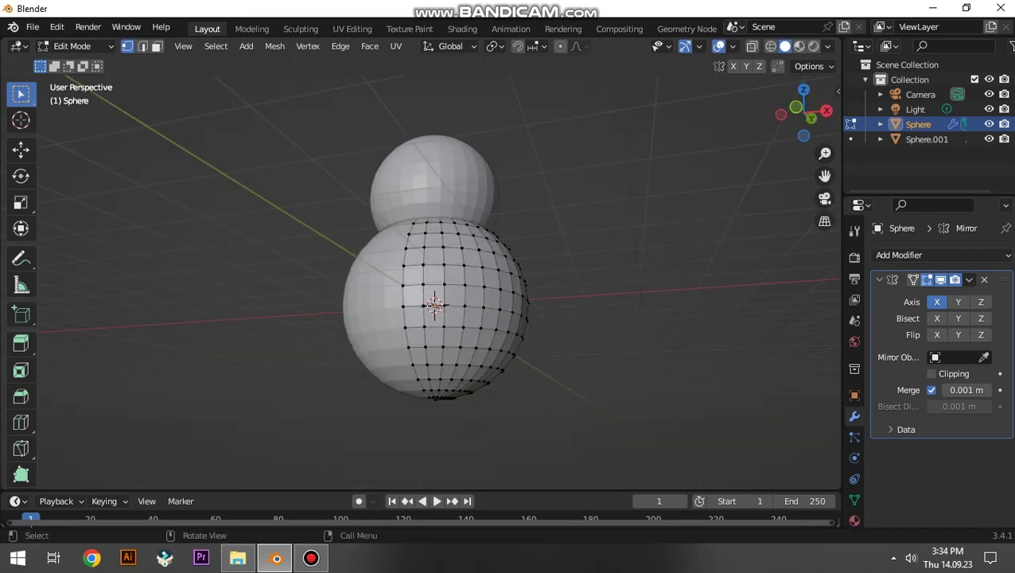
pyautogui.press('KP_3')
pyautogui.press('KP_1')
pyautogui.press('KP_3')
pyautogui.scroll(2, 421, 307)
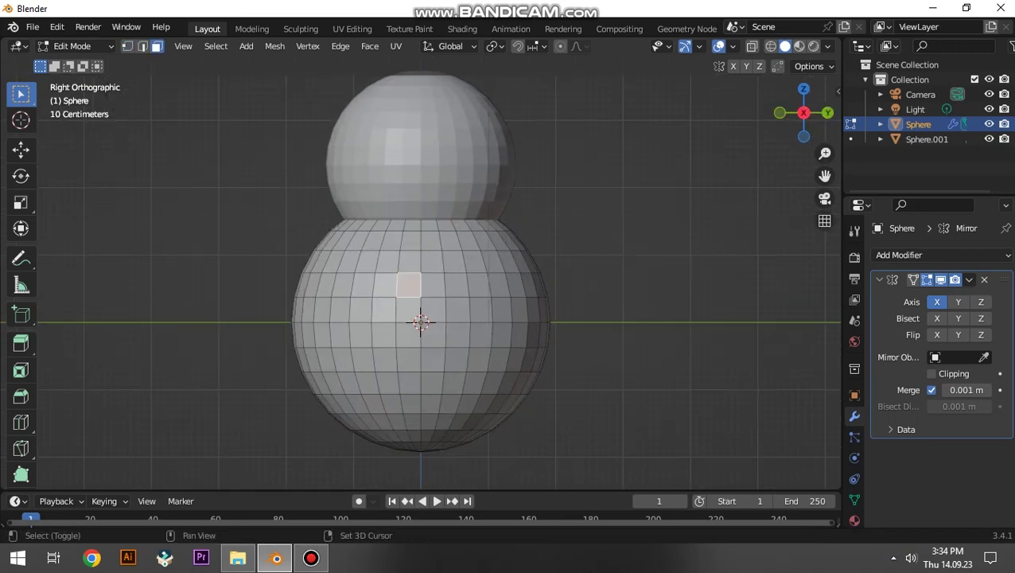
# Add a Subdivision Surface modifier to the body and extrude side faces into arm bumps.
pyautogui.click(899, 254)
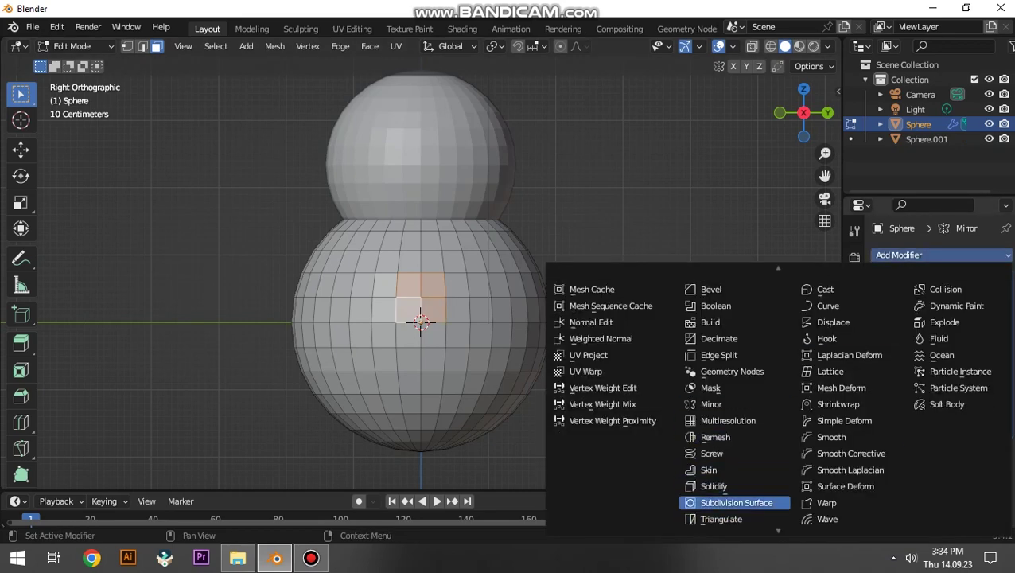
pyautogui.click(737, 503)
pyautogui.press('KP_1')
pyautogui.scroll(-1, 437, 318)
pyautogui.press('e')
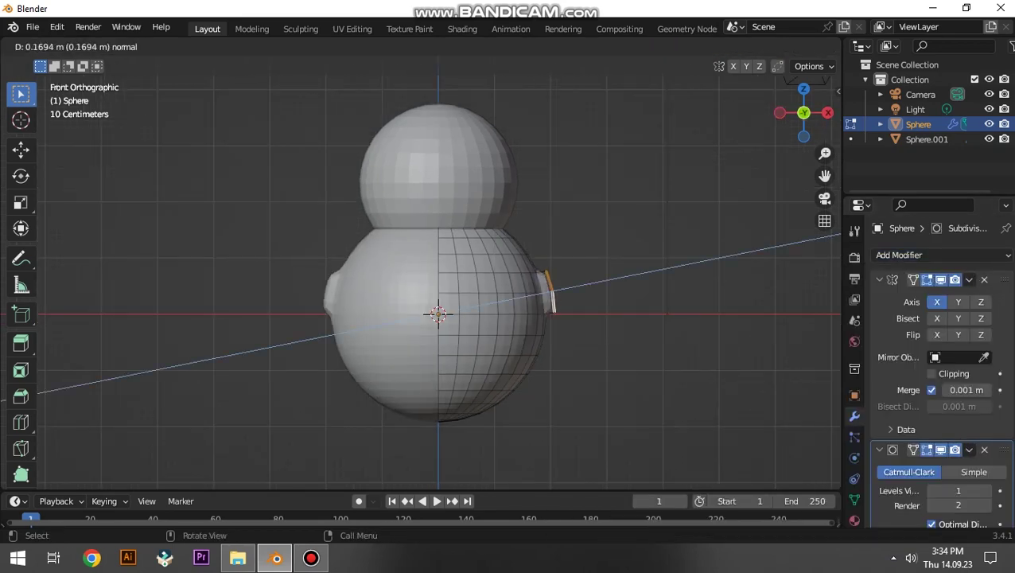
pyautogui.press('Return')
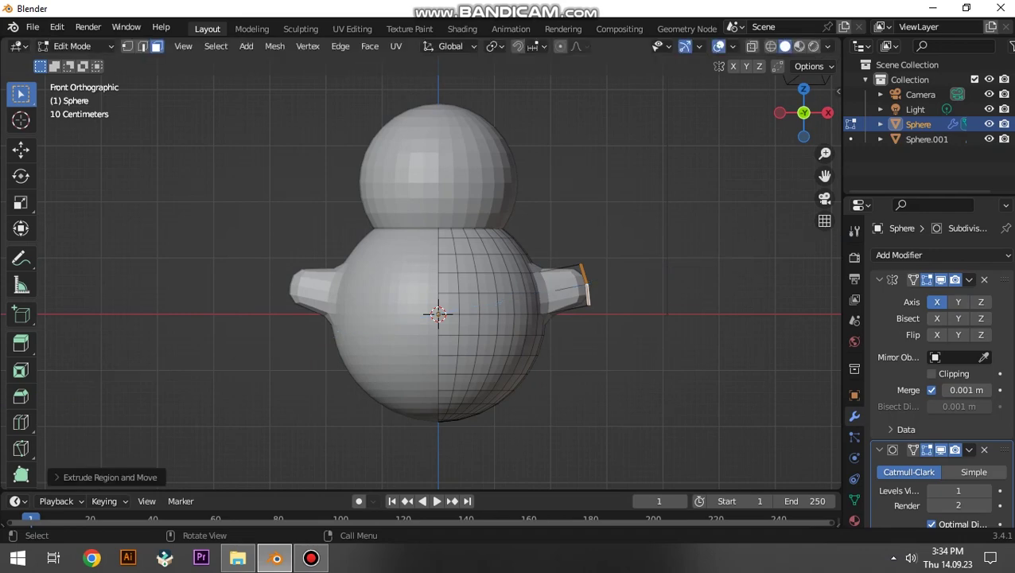
# Attempt a leg extrusion from the bottom face, cancel it, and recheck the front view.
pyautogui.moveTo(438, 314)
pyautogui.mouseDown(button='middle')
pyautogui.moveTo(413, 286)
pyautogui.moveTo(450, 278)
pyautogui.mouseUp(button='middle')
pyautogui.scroll(3, 446, 279)
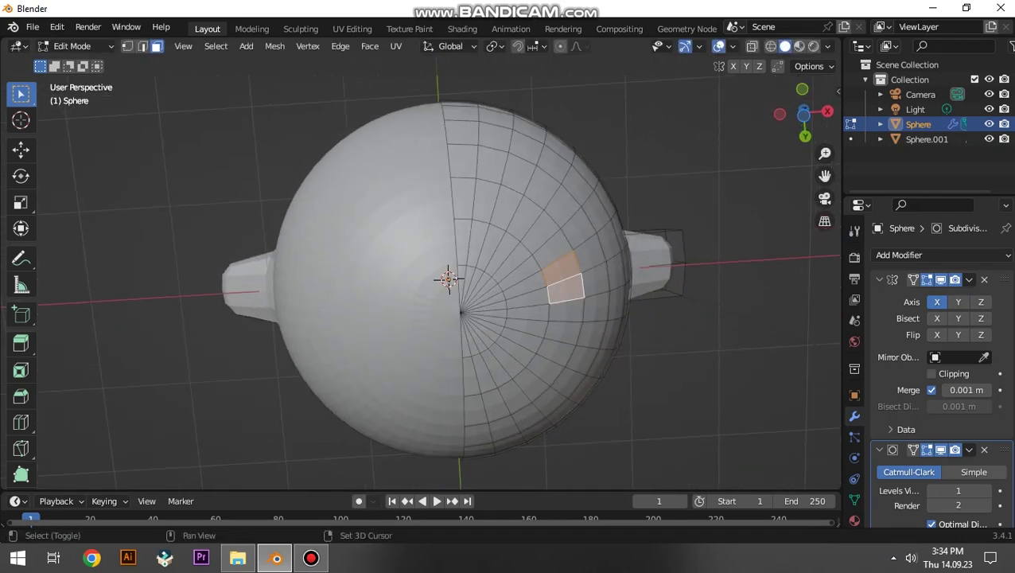
pyautogui.press('KP_1')
pyautogui.press('e')
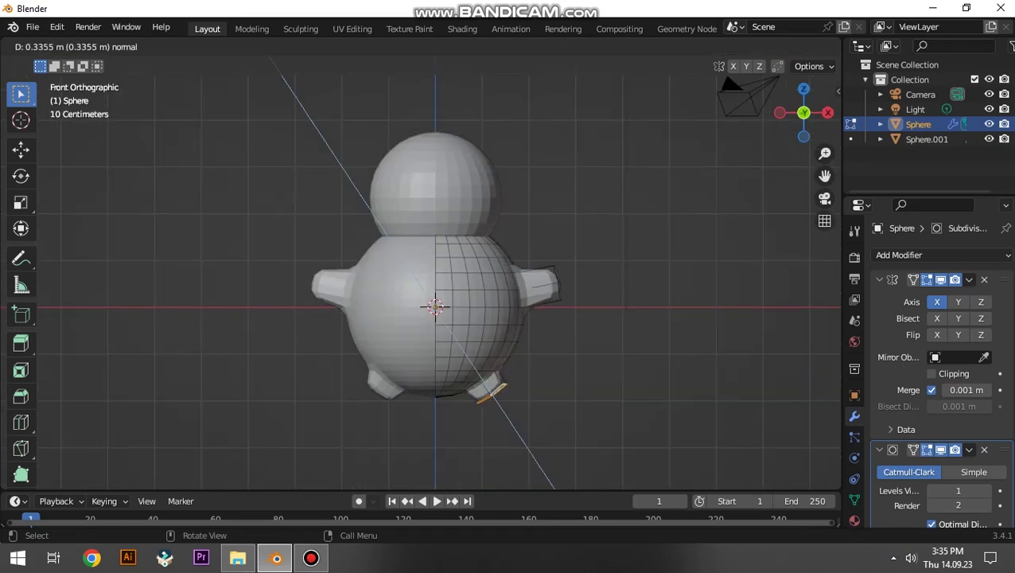
pyautogui.press('Escape')
pyautogui.moveTo(437, 303)
pyautogui.mouseDown(button='middle')
pyautogui.moveTo(398, 287)
pyautogui.moveTo(422, 278)
pyautogui.moveTo(392, 248)
pyautogui.moveTo(414, 318)
pyautogui.moveTo(406, 310)
pyautogui.moveTo(430, 270)
pyautogui.moveTo(434, 293)
pyautogui.mouseUp(button='middle')
pyautogui.press('KP_3')
pyautogui.press('KP_1')
pyautogui.scroll(-4, 422, 302)
pyautogui.click(900, 254)
# Extrude the bottom faces downward into stubby legs and leave Edit Mode.
pyautogui.press('e')
pyautogui.click(509, 374)
pyautogui.moveTo(487, 360); pyautogui.dragTo(422, 366, button='middle')
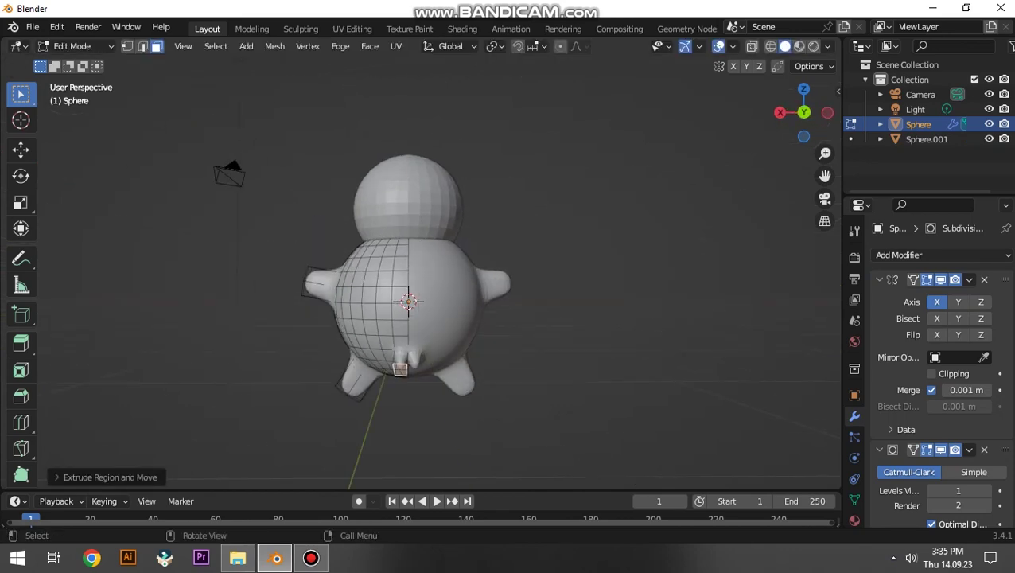
pyautogui.press('KP_1')
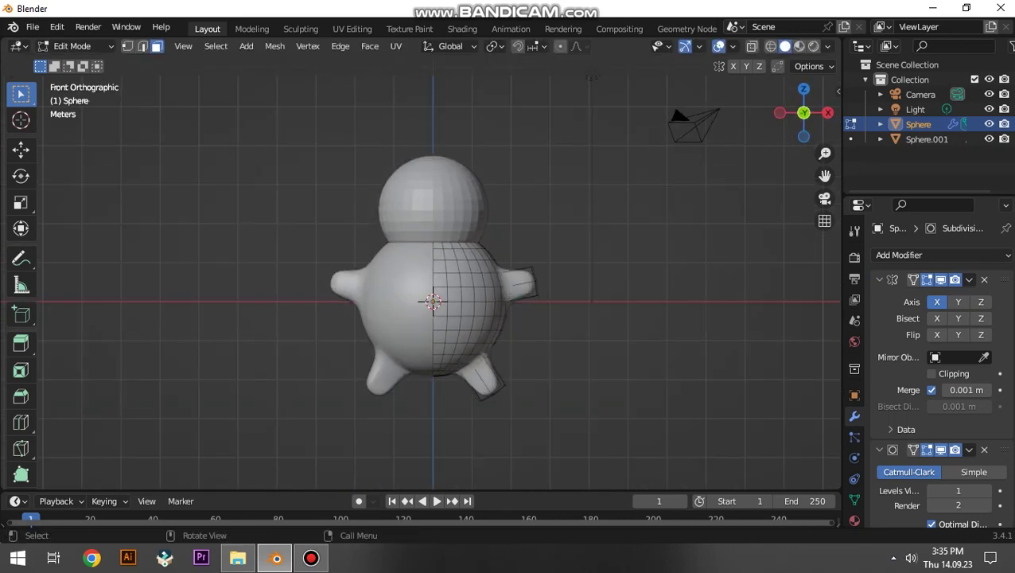
pyautogui.scroll(2, 438, 303)
pyautogui.press('Tab')
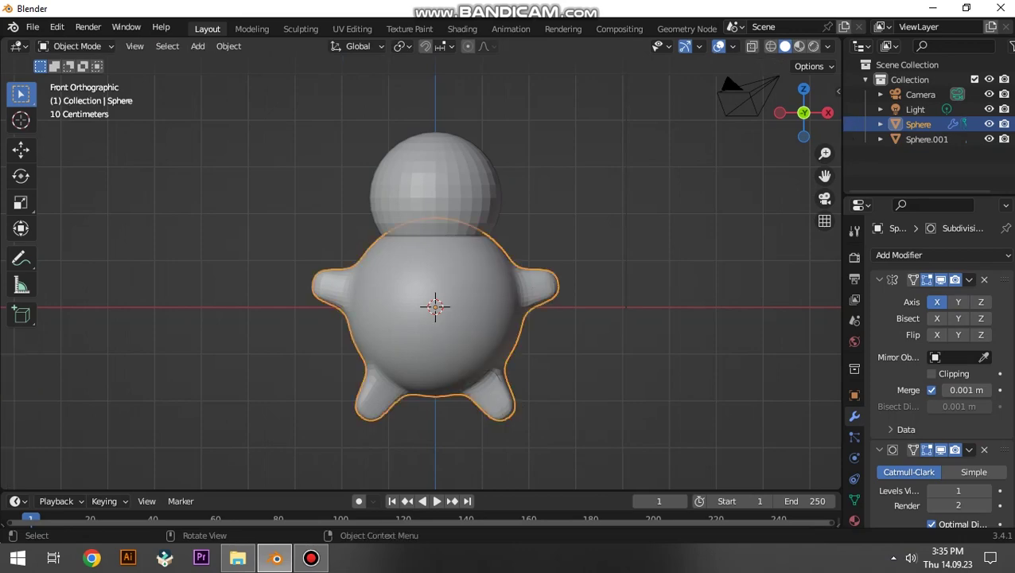
# Select the head sphere (Sphere.001) in Edit Mode and add a Subdivision Surface modifier.
pyautogui.click(445, 187)
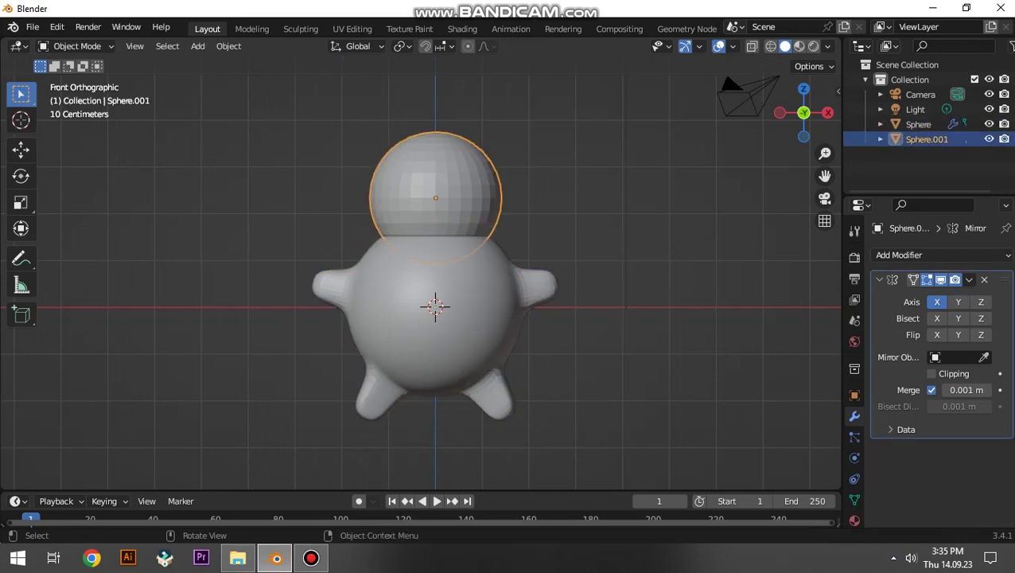
pyautogui.press('Tab')
pyautogui.scroll(2, 437, 279)
pyautogui.moveTo(438, 279)
pyautogui.mouseDown(button='middle')
pyautogui.moveTo(454, 223)
pyautogui.moveTo(445, 311)
pyautogui.moveTo(430, 334)
pyautogui.moveTo(422, 318)
pyautogui.moveTo(430, 263)
pyautogui.moveTo(454, 342)
pyautogui.moveTo(430, 287)
pyautogui.mouseUp(button='middle')
pyautogui.scroll(2, 438, 279)
pyautogui.scroll(-2, 430, 319)
pyautogui.scroll(-2, 430, 319)
pyautogui.click(899, 255)
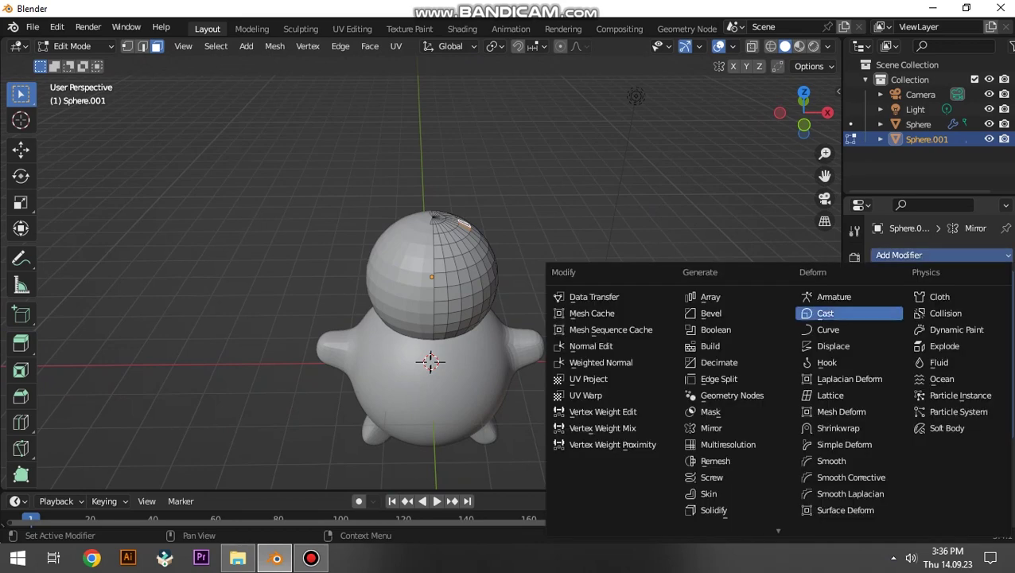
pyautogui.click(736, 470)
pyautogui.moveTo(445, 335); pyautogui.dragTo(446, 310, button='middle')
pyautogui.press('e')
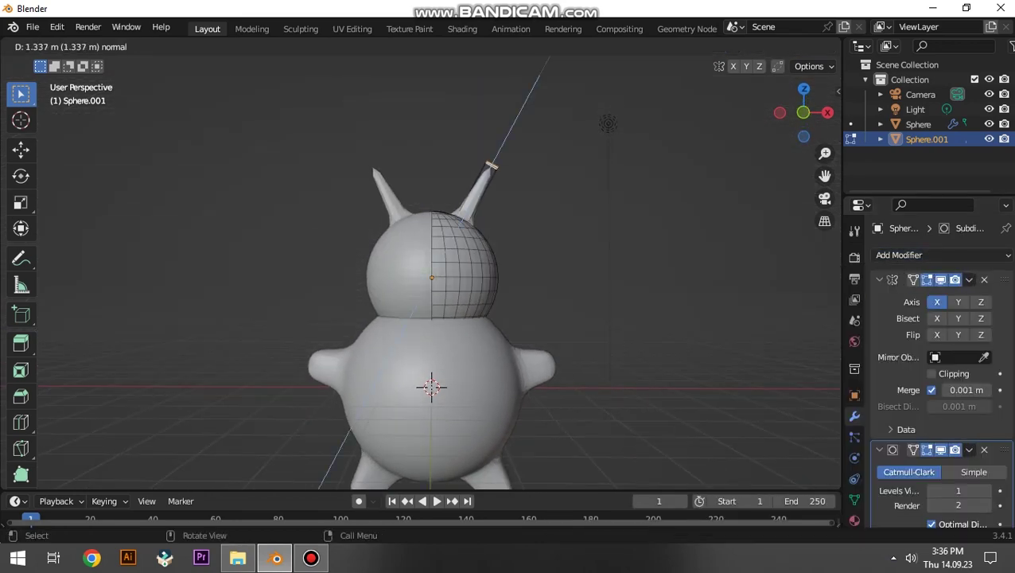
# Confirm the first ear extrusion at 1.337 m and add an adjacent top face to the selection.
pyautogui.click(492, 165)
pyautogui.moveTo(492, 239); pyautogui.dragTo(585, 378, button='middle')
pyautogui.scroll(3, 585, 378)
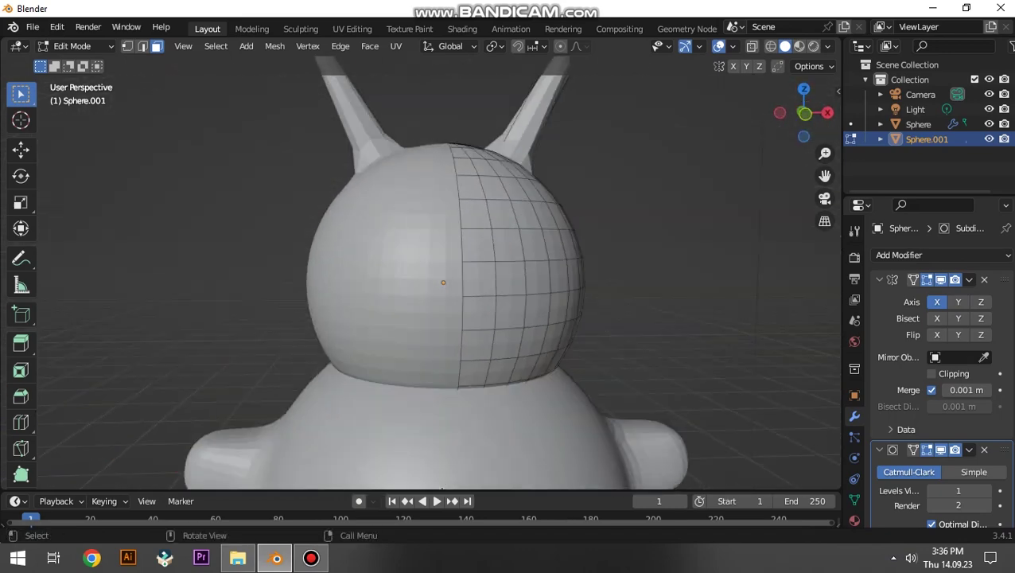
pyautogui.scroll(-4, 585, 378)
pyautogui.moveTo(430, 334); pyautogui.dragTo(430, 287, button='middle')
pyautogui.scroll(5, 430, 303)
pyautogui.keyDown('shift'); pyautogui.click(460, 367); pyautogui.keyUp('shift')
pyautogui.moveTo(438, 358); pyautogui.dragTo(494, 318, button='middle')
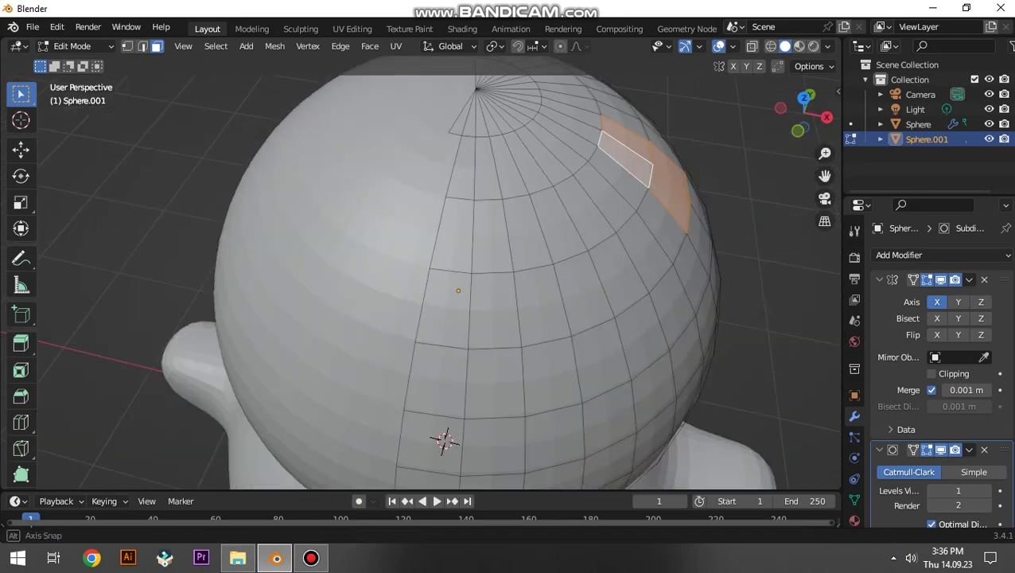
pyautogui.scroll(-4, 438, 318)
# Add a Subdivision Surface modifier and extrude the ears taller, to 1.766 m.
pyautogui.click(899, 255)
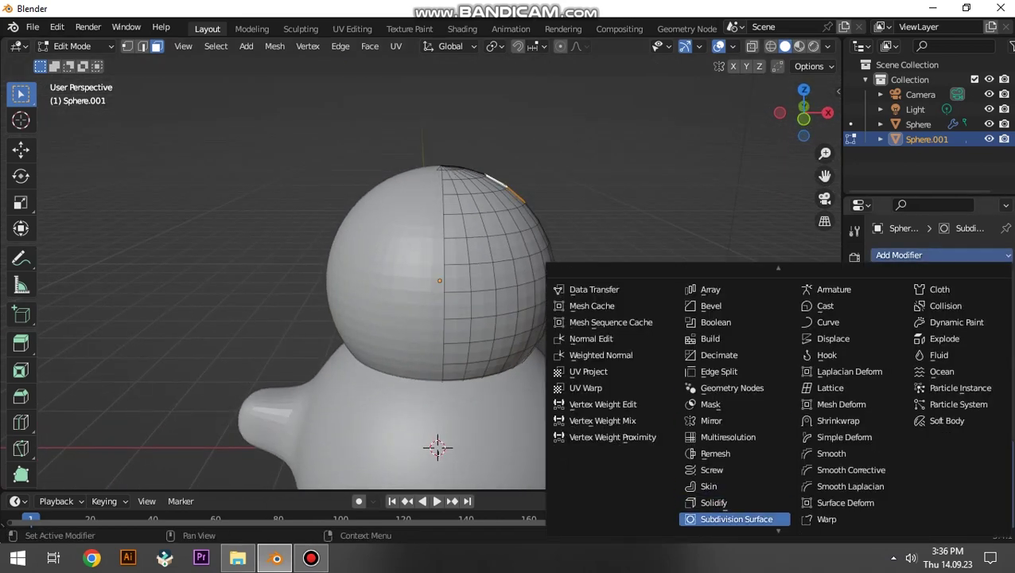
pyautogui.click(737, 519)
pyautogui.scroll(-3, 430, 319)
pyautogui.scroll(-2, 429, 318)
pyautogui.press('e')
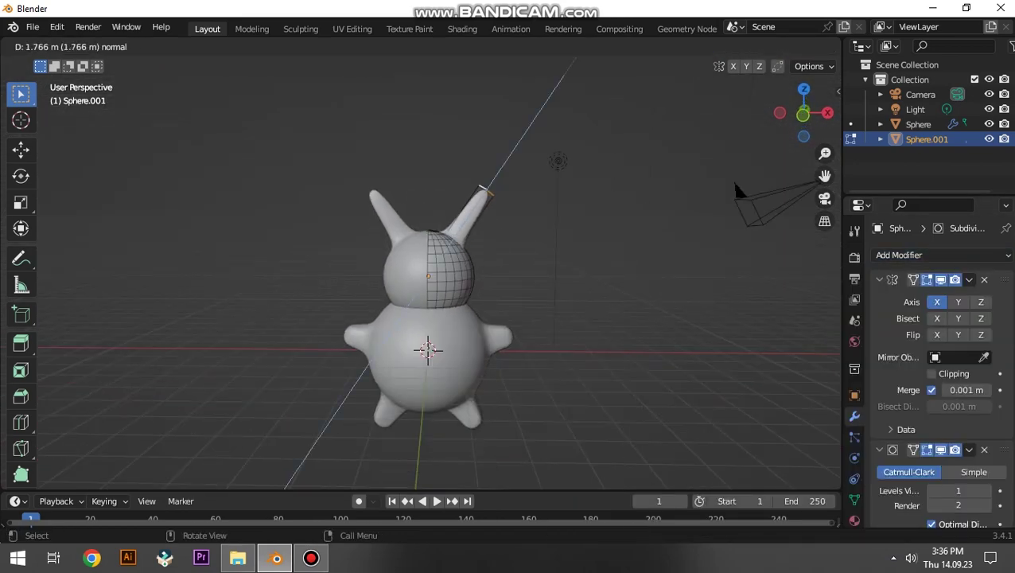
pyautogui.click(734, 184)
pyautogui.scroll(2, 734, 184)
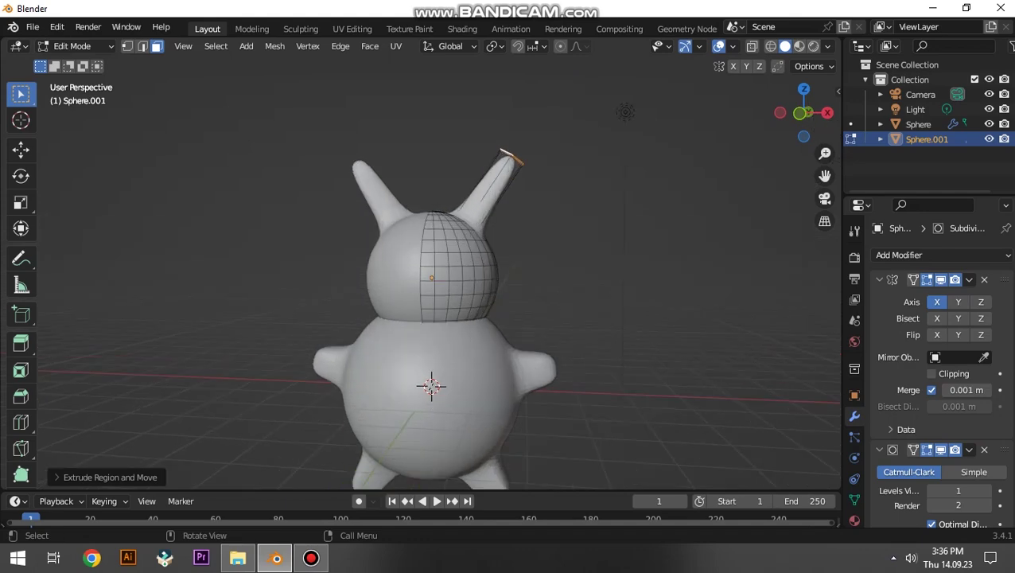
pyautogui.scroll(3, 734, 185)
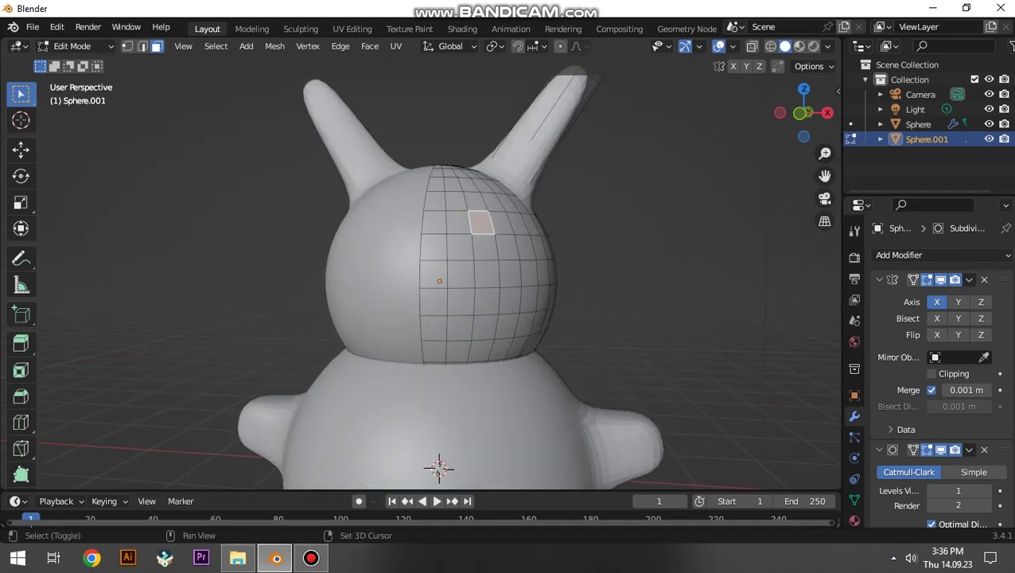
# Add a Subdivision Surface modifier to the head.
pyautogui.click(899, 255)
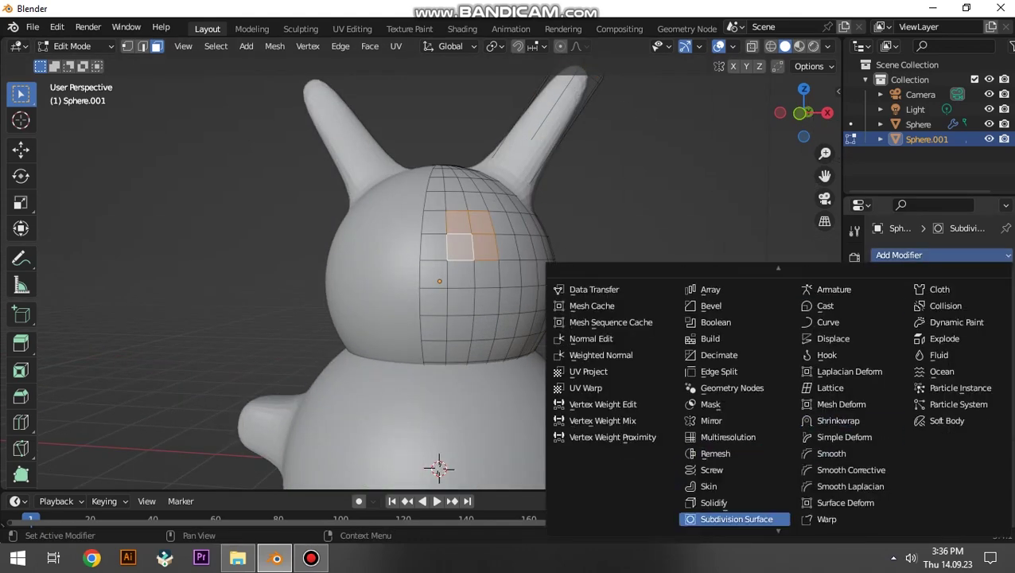
pyautogui.click(737, 519)
pyautogui.press('KP_3')
pyautogui.moveTo(429, 318); pyautogui.dragTo(509, 295, button='middle')
# Extrude the front head face inward twice to form the eye sockets.
pyautogui.press('e')
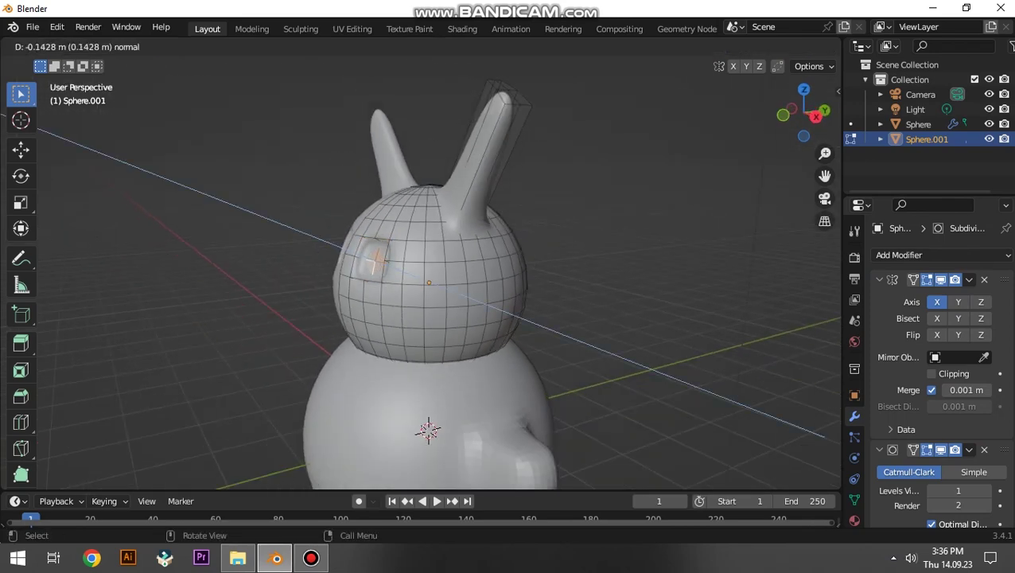
pyautogui.press('Return')
pyautogui.press('e')
pyautogui.press('Return')
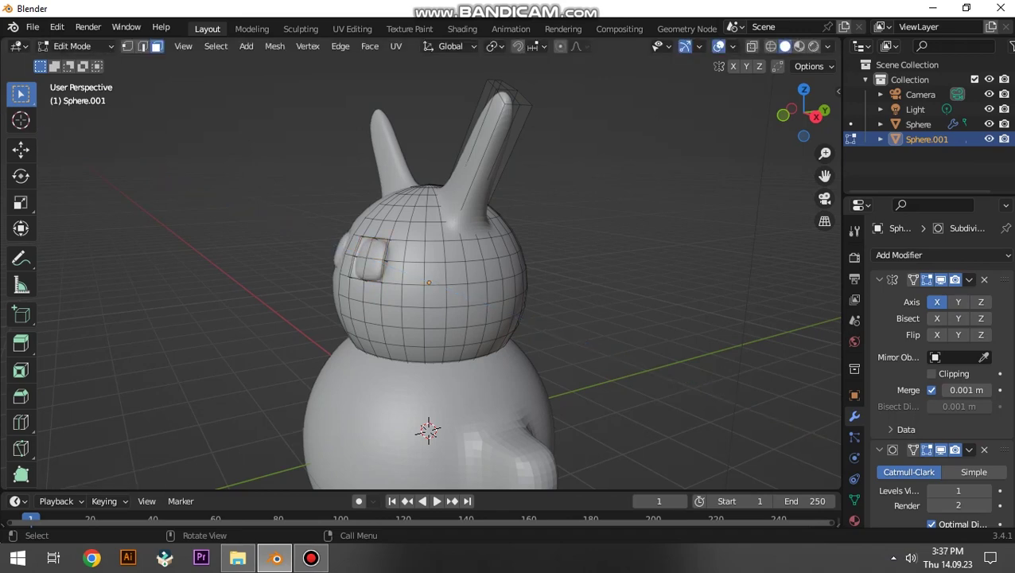
pyautogui.moveTo(477, 278); pyautogui.dragTo(414, 279, button='middle')
pyautogui.scroll(-2, 430, 319)
pyautogui.scroll(-2, 430, 318)
pyautogui.moveTo(430, 318); pyautogui.dragTo(430, 354, button='middle')
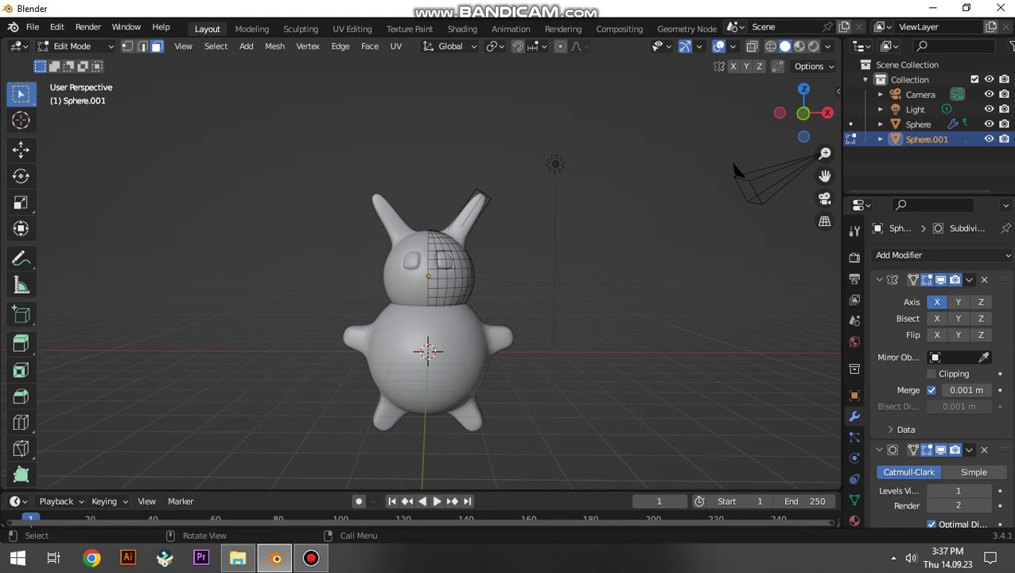
pyautogui.scroll(3, 430, 318)
pyautogui.scroll(-3, 430, 318)
pyautogui.moveTo(430, 318)
pyautogui.mouseDown(button='middle')
pyautogui.moveTo(462, 326)
pyautogui.moveTo(446, 326)
pyautogui.mouseUp(button='middle')
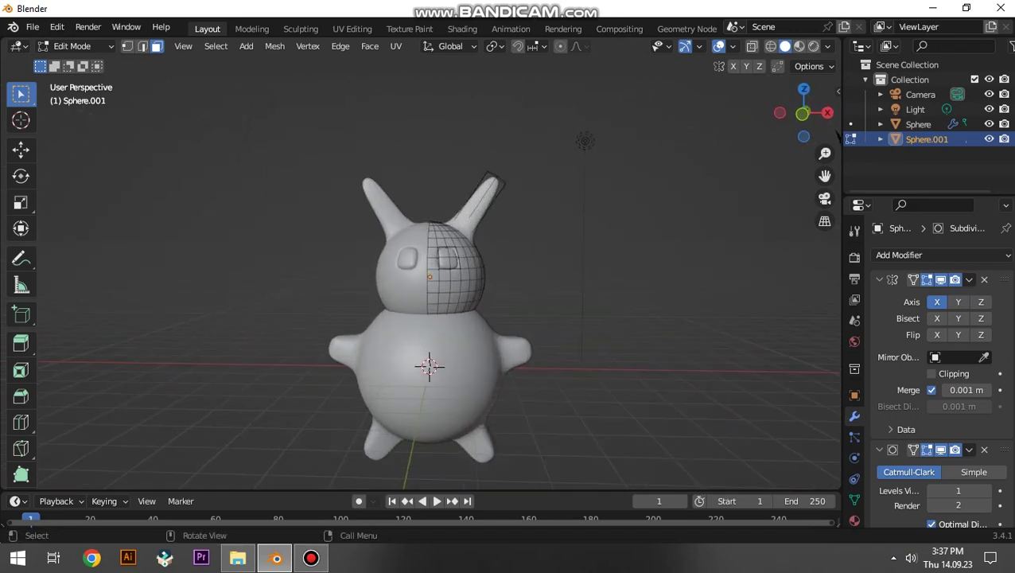
# Back in Object Mode, apply Shade Smooth to the head and body spheres.
pyautogui.press('Tab')
pyautogui.click(915, 109)
pyautogui.keyDown('shift'); pyautogui.click(927, 139); pyautogui.keyUp('shift')
pyautogui.rightClick(370, 305)
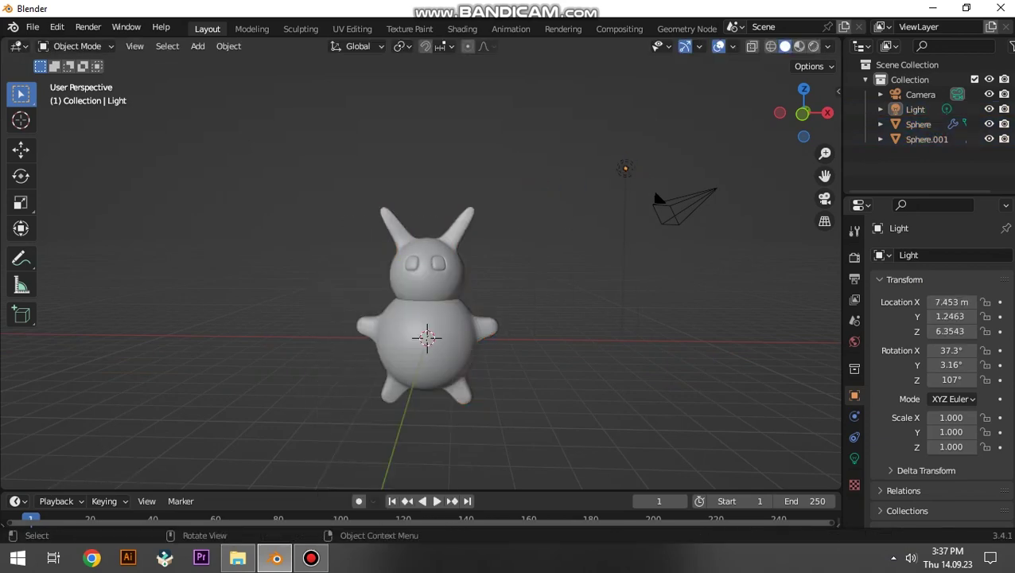
pyautogui.click(414, 253)
pyautogui.rightClick(414, 253)
pyautogui.click(414, 253)
pyautogui.keyDown('shift'); pyautogui.click(414, 318); pyautogui.keyUp('shift')
pyautogui.rightClick(410, 188)
pyautogui.click(410, 188)
pyautogui.moveTo(410, 188)
pyautogui.keyDown('alt'); pyautogui.mouseDown(button='middle')
pyautogui.moveTo(478, 191)
pyautogui.moveTo(477, 239)
pyautogui.mouseUp(button='middle'); pyautogui.keyUp('alt')
# Add a new UV sphere, Sphere.002, to the scene.
pyautogui.hotkey('shift', 'a')
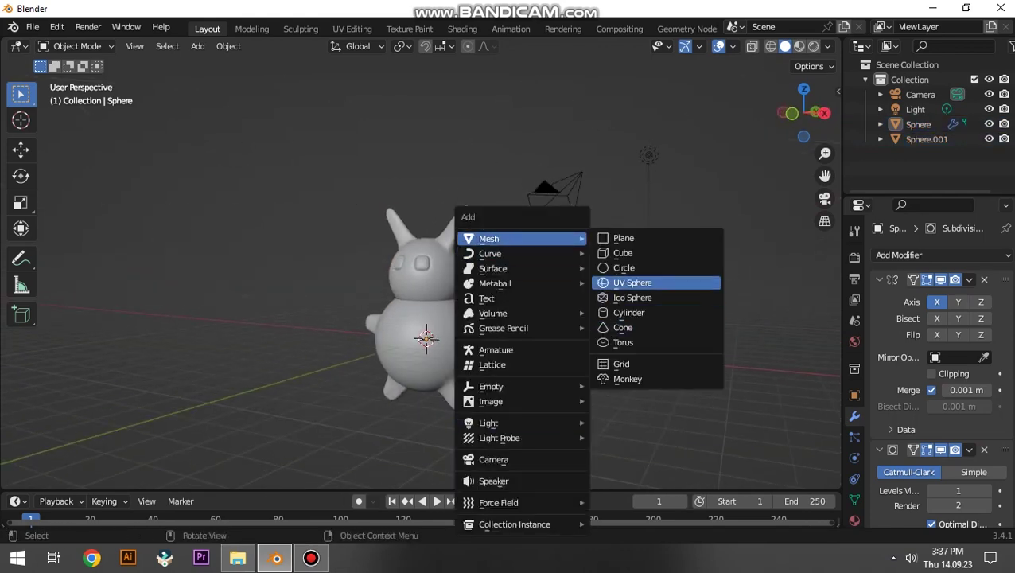
pyautogui.click(637, 283)
pyautogui.moveTo(426, 338); pyautogui.dragTo(445, 361, button='middle')
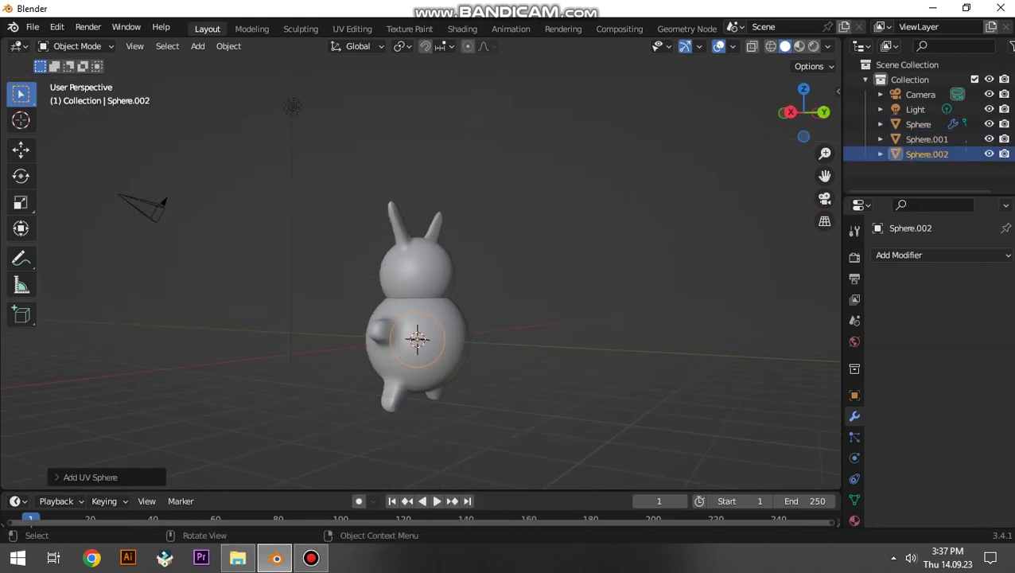
# Move the third sphere to sit beside the rabbit's body.
pyautogui.press('g')
pyautogui.click(510, 379)
pyautogui.scroll(2, 510, 378)
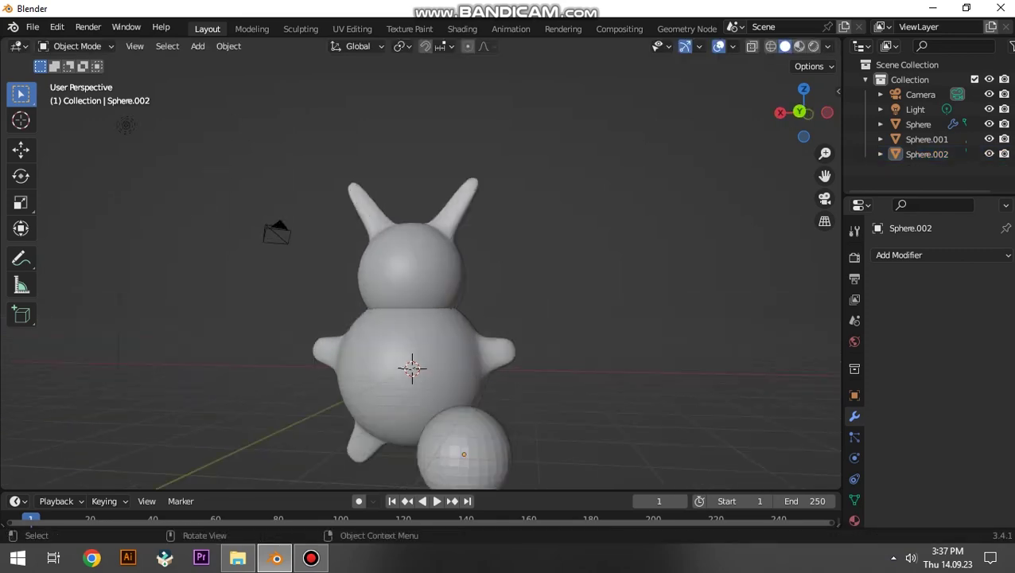
pyautogui.scroll(2, 510, 378)
pyautogui.scroll(-3, 420, 270)
pyautogui.moveTo(421, 271); pyautogui.dragTo(420, 239, button='middle')
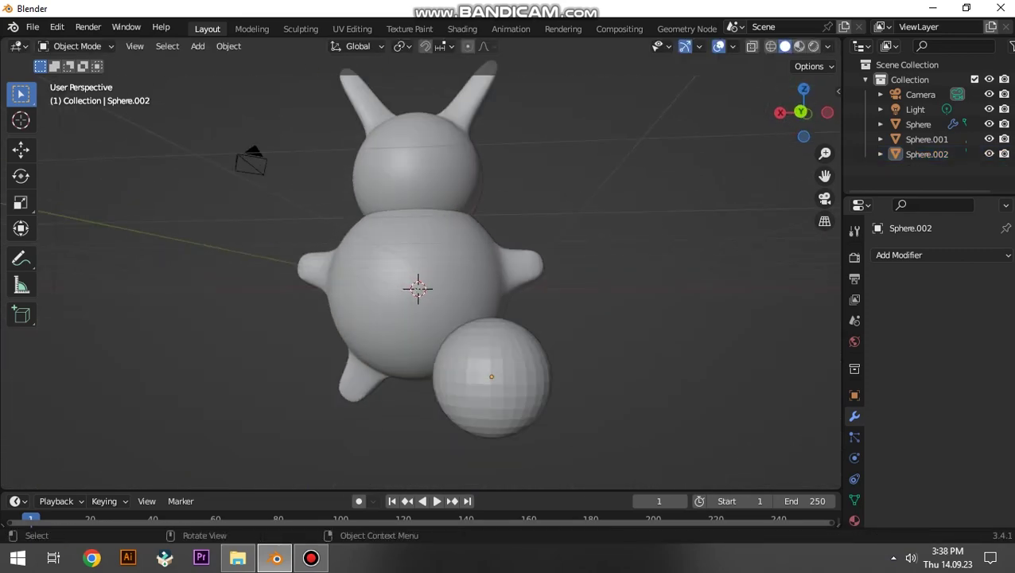
# Enter Edit Mode on the sphere and give it a Subdivision Surface modifier.
pyautogui.press('Tab')
pyautogui.scroll(2, 421, 270)
pyautogui.press('KP_1')
pyautogui.moveTo(420, 270)
pyautogui.mouseDown(button='middle')
pyautogui.moveTo(486, 239)
pyautogui.moveTo(510, 247)
pyautogui.moveTo(493, 255)
pyautogui.moveTo(533, 263)
pyautogui.mouseUp(button='middle')
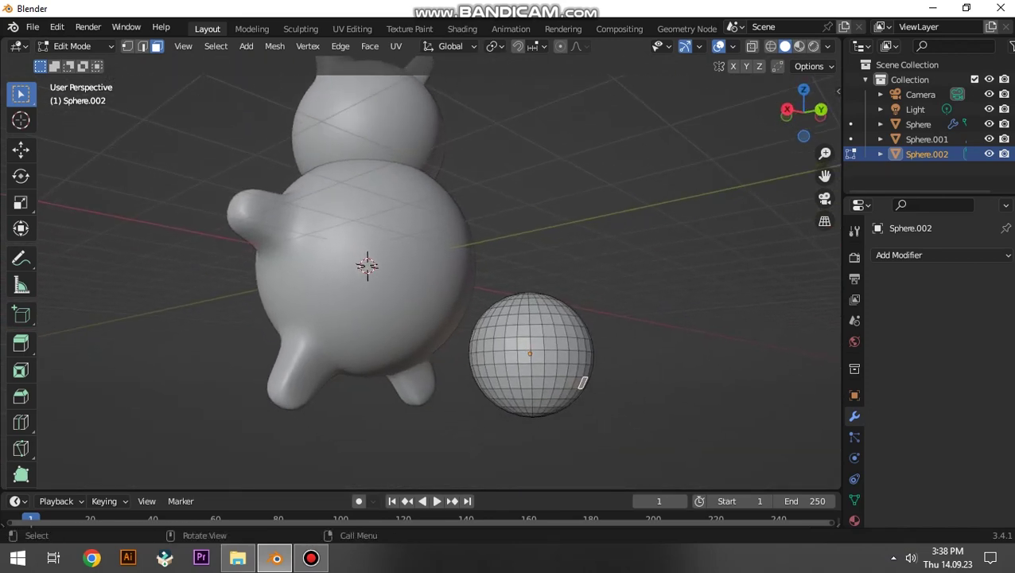
pyautogui.click(940, 255)
pyautogui.click(717, 475)
# Extrude and rotate a face twice into a curved pointed tip.
pyautogui.moveTo(557, 374); pyautogui.dragTo(581, 386, button='middle')
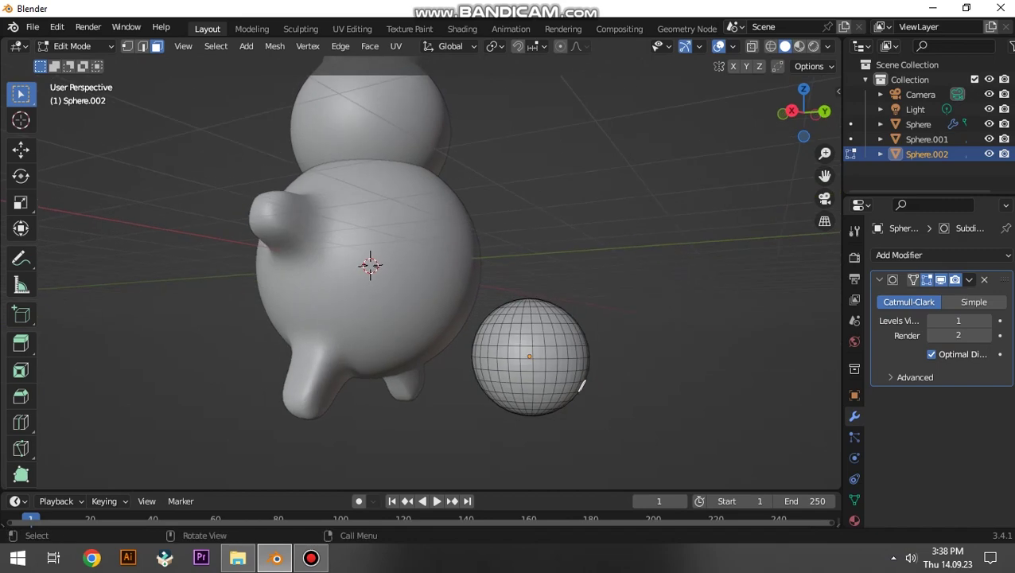
pyautogui.press('e')
pyautogui.click(605, 434)
pyautogui.press('r')
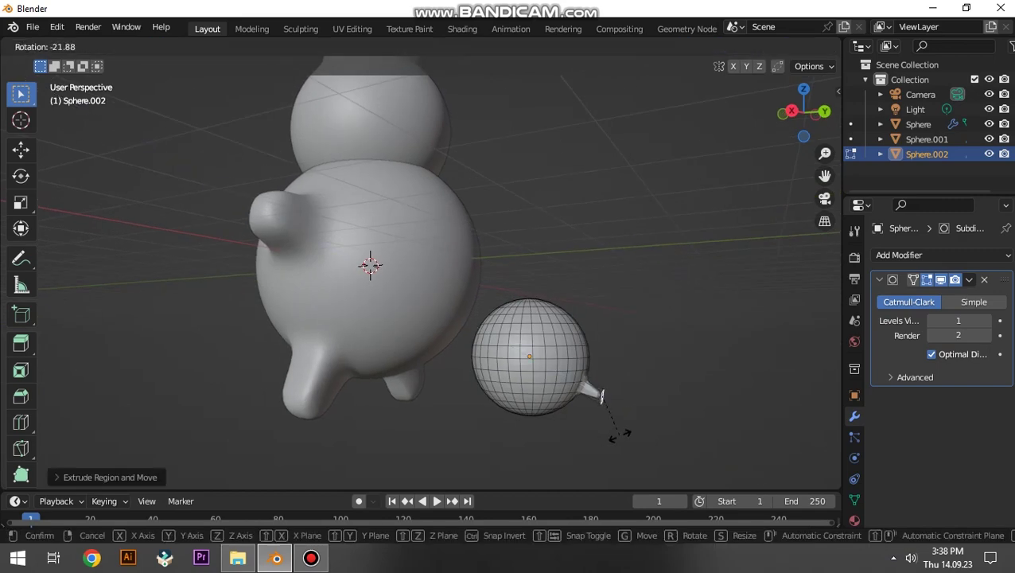
pyautogui.click(619, 433)
pyautogui.press('e')
pyautogui.click(634, 401)
# Return to Object Mode and apply Shade Smooth to the sphere.
pyautogui.press('Tab')
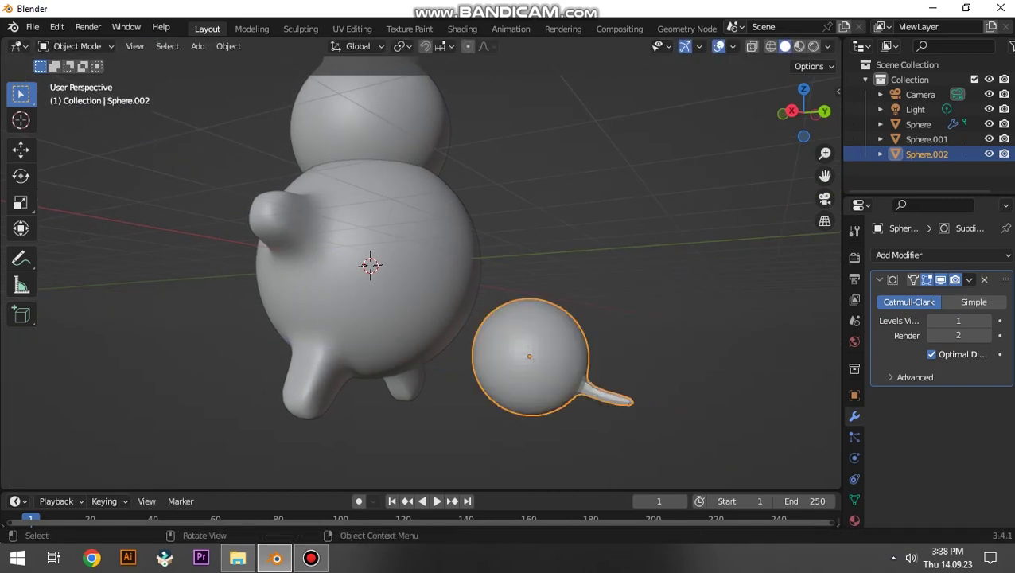
pyautogui.rightClick(422, 238)
pyautogui.click(422, 237)
# Move the tail sphere against the back of the rabbit's body.
pyautogui.press('g')
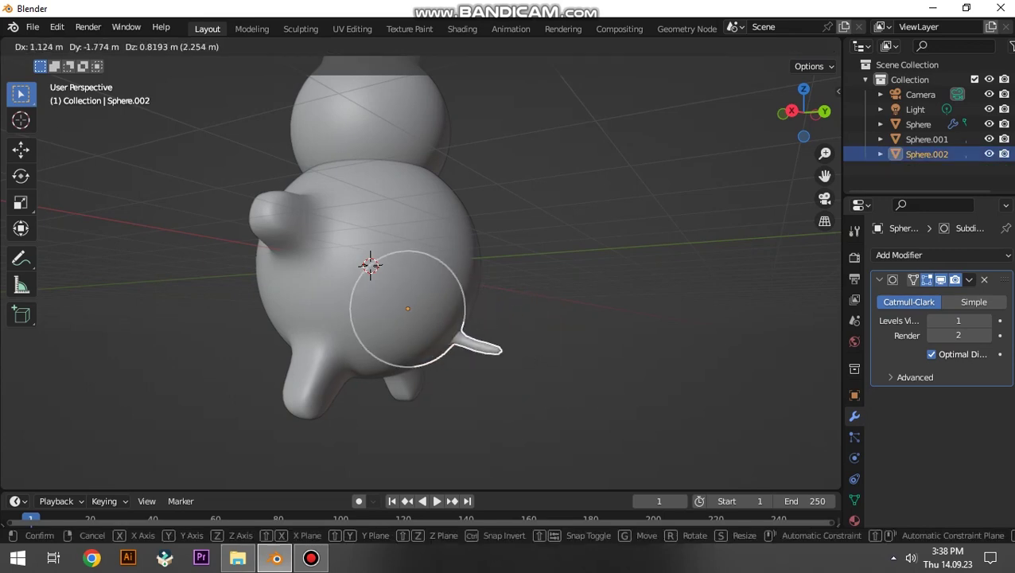
pyautogui.click(405, 306)
pyautogui.moveTo(404, 306); pyautogui.dragTo(394, 308, button='middle')
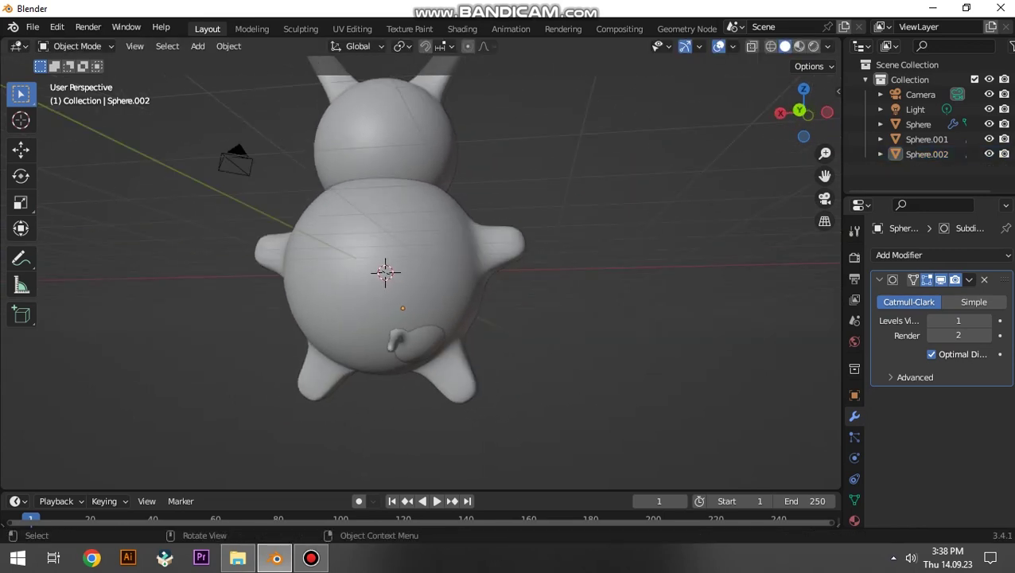
pyautogui.press('g')
pyautogui.click(398, 302)
# Select the tail and move it lower on the bunny's back.
pyautogui.moveTo(398, 303); pyautogui.dragTo(414, 263, button='middle')
pyautogui.click(399, 288)
pyautogui.press('g')
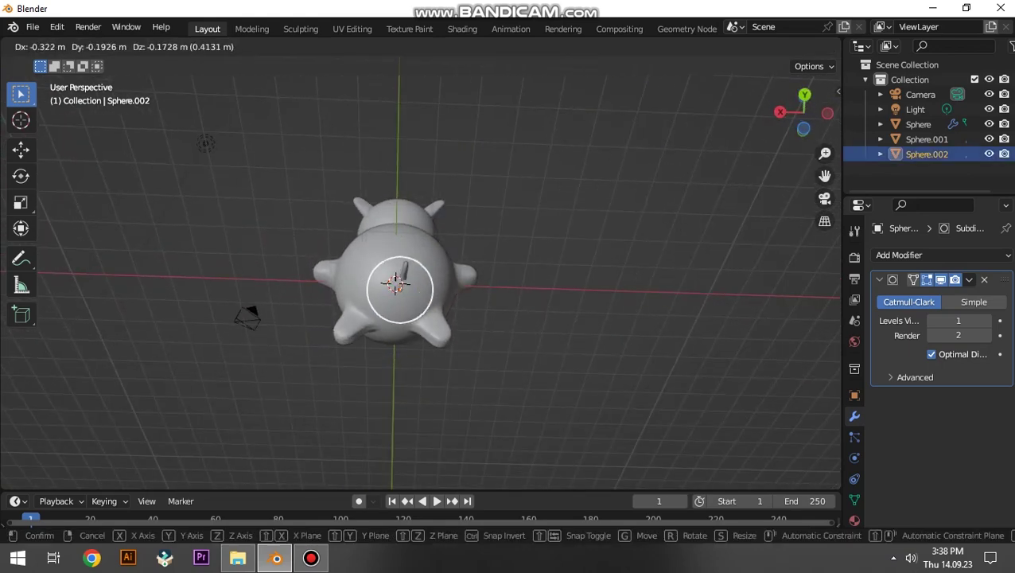
pyautogui.click(395, 282)
pyautogui.moveTo(395, 282); pyautogui.dragTo(379, 268, button='middle')
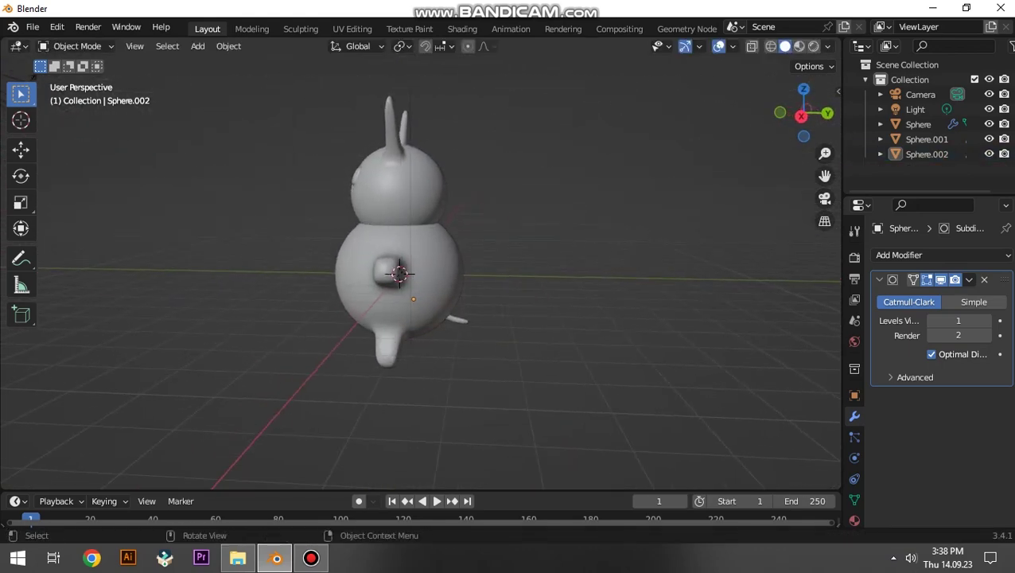
pyautogui.press('g')
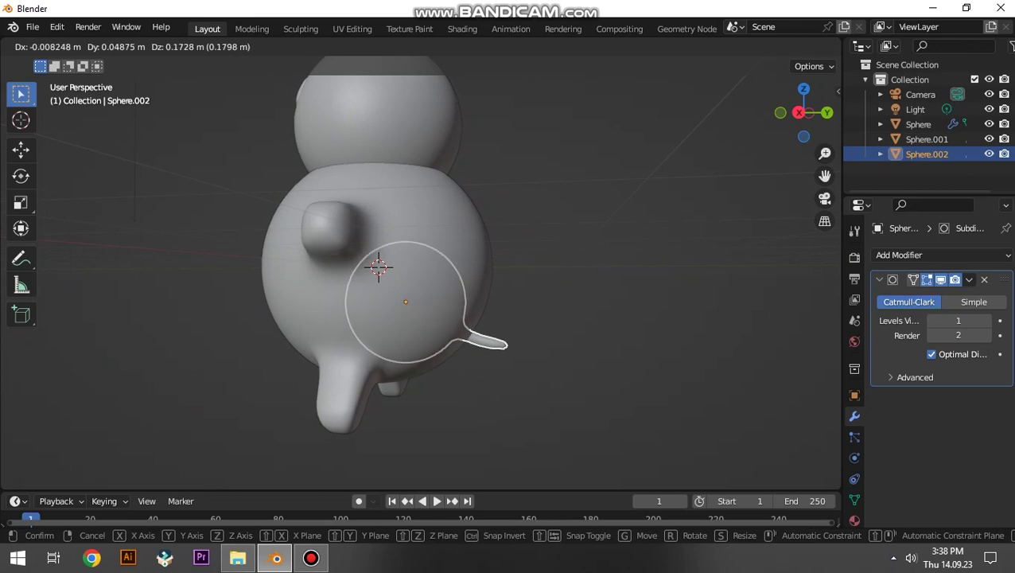
pyautogui.click(378, 267)
# Scale the tail down in two passes.
pyautogui.press('s')
pyautogui.click(379, 268)
pyautogui.moveTo(379, 268)
pyautogui.mouseDown(button='middle')
pyautogui.moveTo(370, 268)
pyautogui.moveTo(397, 269)
pyautogui.moveTo(378, 267)
pyautogui.mouseUp(button='middle')
pyautogui.press('s')
pyautogui.click(374, 322)
# Select the tail and nudge it into place from a rear view.
pyautogui.click(374, 322)
pyautogui.moveTo(374, 322)
pyautogui.mouseDown(button='middle')
pyautogui.moveTo(363, 186)
pyautogui.moveTo(398, 267)
pyautogui.mouseUp(button='middle')
pyautogui.press('g')
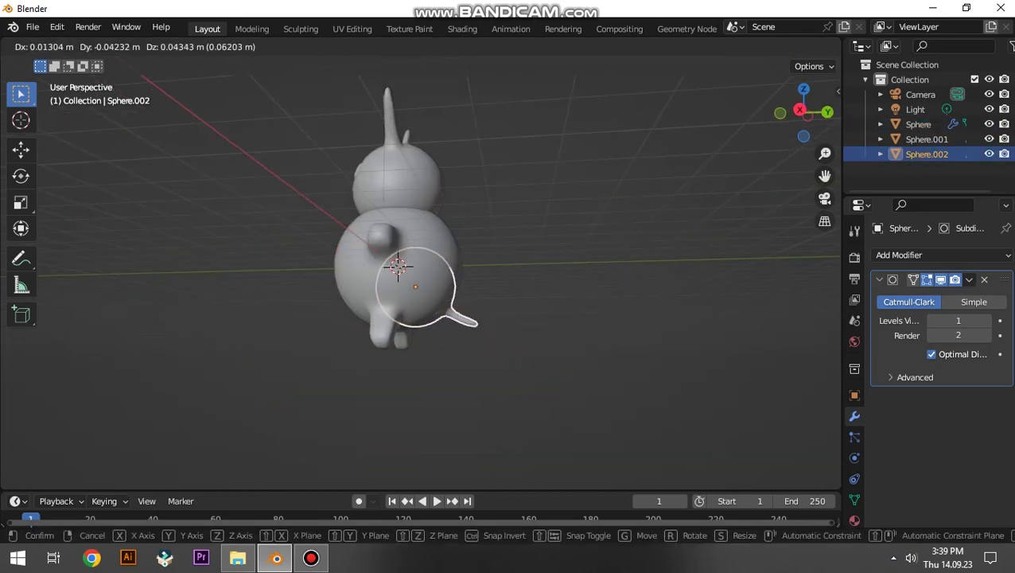
pyautogui.press('Return')
pyautogui.moveTo(414, 271)
pyautogui.mouseDown(button='middle')
pyautogui.moveTo(478, 271)
pyautogui.moveTo(390, 303)
pyautogui.moveTo(374, 239)
pyautogui.moveTo(361, 265)
pyautogui.moveTo(414, 271)
pyautogui.mouseUp(button='middle')
# Enter Edit Mode on the tail, shift its geometry and change the selection.
pyautogui.press('Tab')
pyautogui.scroll(3, 390, 270)
pyautogui.scroll(-3, 366, 263)
pyautogui.press('g')
pyautogui.press('Return')
pyautogui.hotkey('alt', 'a')
# Delete the old tail's geometry and return to Object Mode.
pyautogui.press('a')
pyautogui.press('x')
pyautogui.click(521, 312)
pyautogui.scroll(-3, 385, 271)
pyautogui.press('Tab')
# Add a new UV Sphere and place it below the bunny.
pyautogui.hotkey('shift', 'a')
pyautogui.click(577, 358)
pyautogui.press('g')
pyautogui.press('Return')
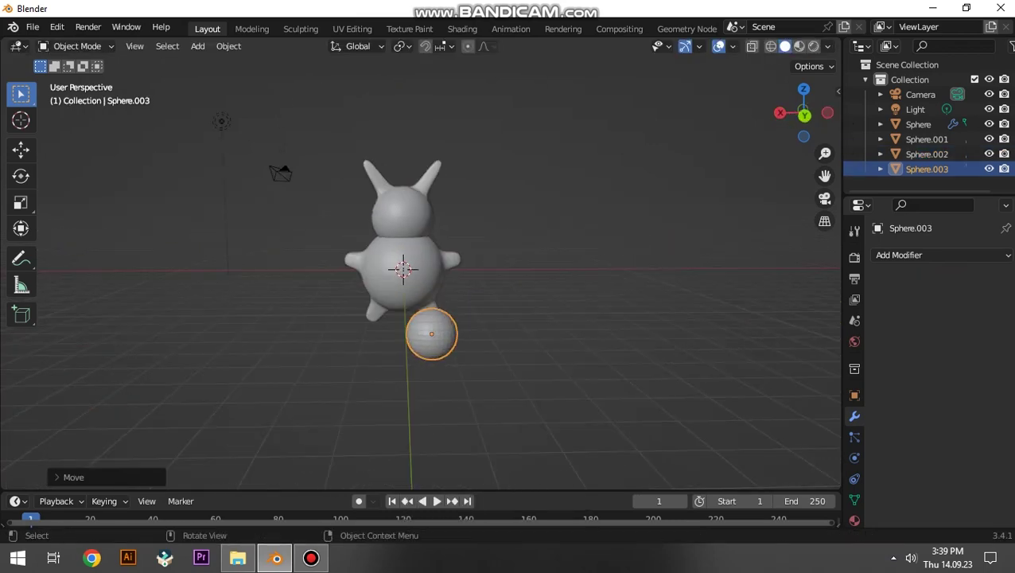
pyautogui.moveTo(398, 270); pyautogui.dragTo(413, 239, button='middle')
pyautogui.scroll(2, 398, 270)
# Enter Edit Mode on the new sphere and add a Subdivision Surface modifier.
pyautogui.press('Tab')
pyautogui.hotkey('alt', 'a')
pyautogui.scroll(2, 420, 270)
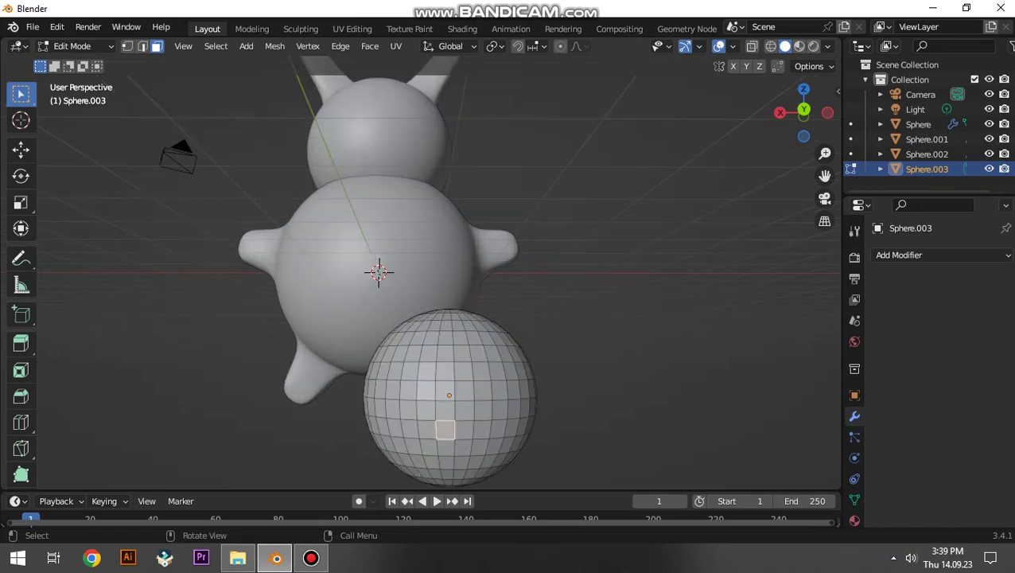
pyautogui.scroll(-3, 382, 271)
pyautogui.moveTo(382, 271); pyautogui.dragTo(422, 270, button='middle')
pyautogui.click(899, 255)
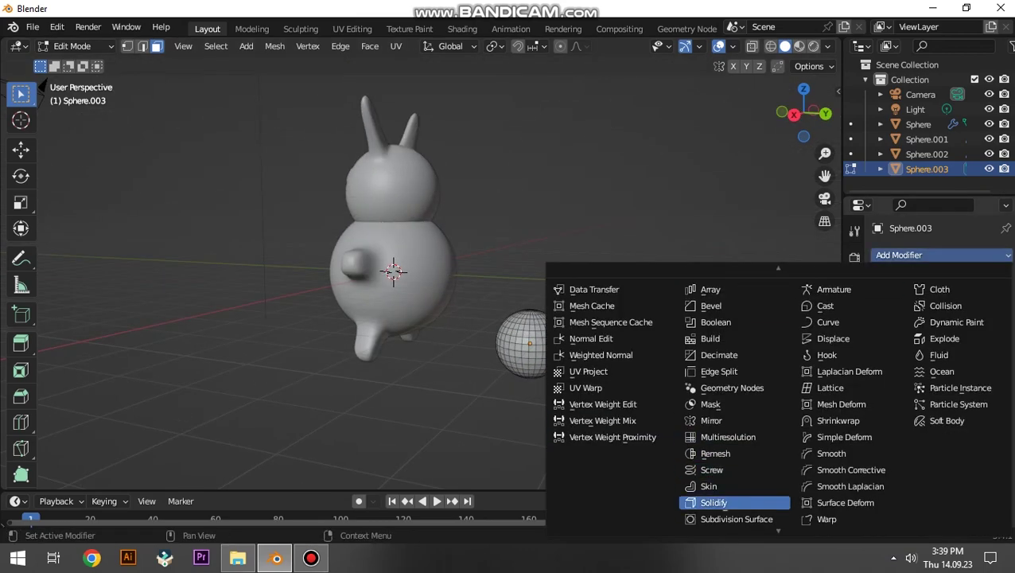
pyautogui.click(737, 518)
# Extrude and rotate a face outward, undoing one unwanted extrusion.
pyautogui.press('e')
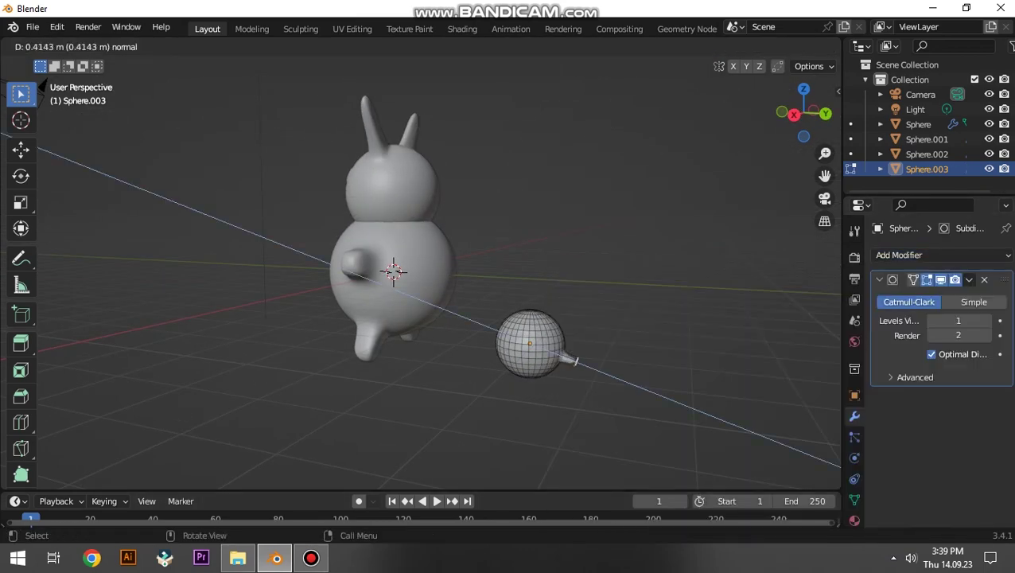
pyautogui.click(578, 362)
pyautogui.press('r')
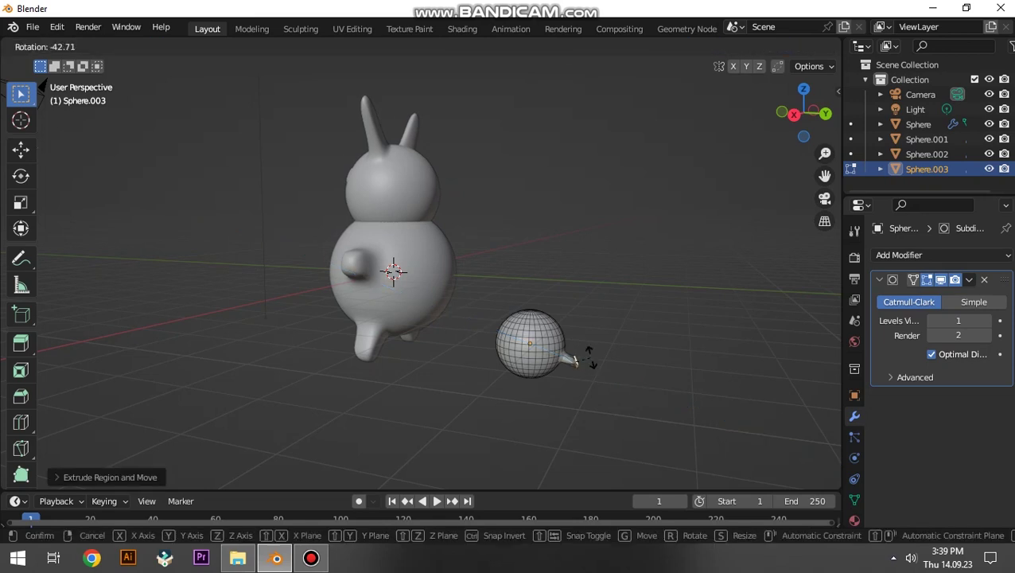
pyautogui.click(590, 357)
pyautogui.press('e')
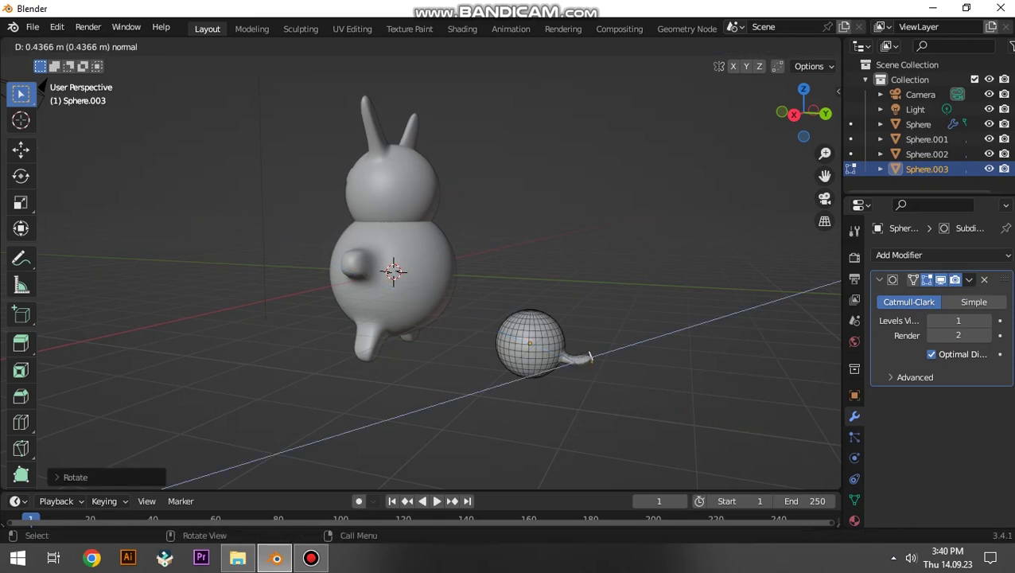
pyautogui.rightClick(593, 356)
pyautogui.hotkey('ctrl', 'z')
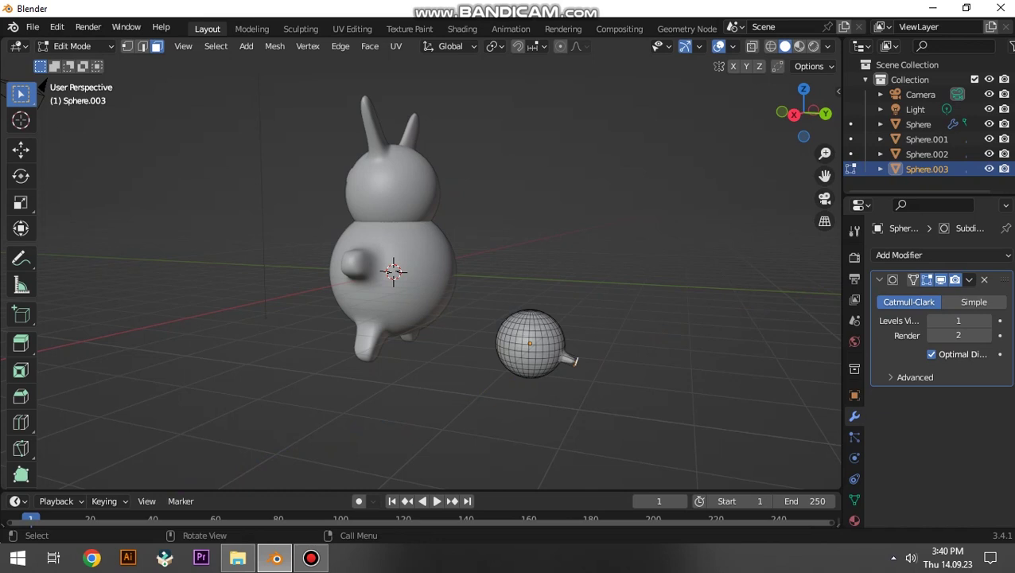
pyautogui.press('r')
pyautogui.click(616, 358)
pyautogui.press('e')
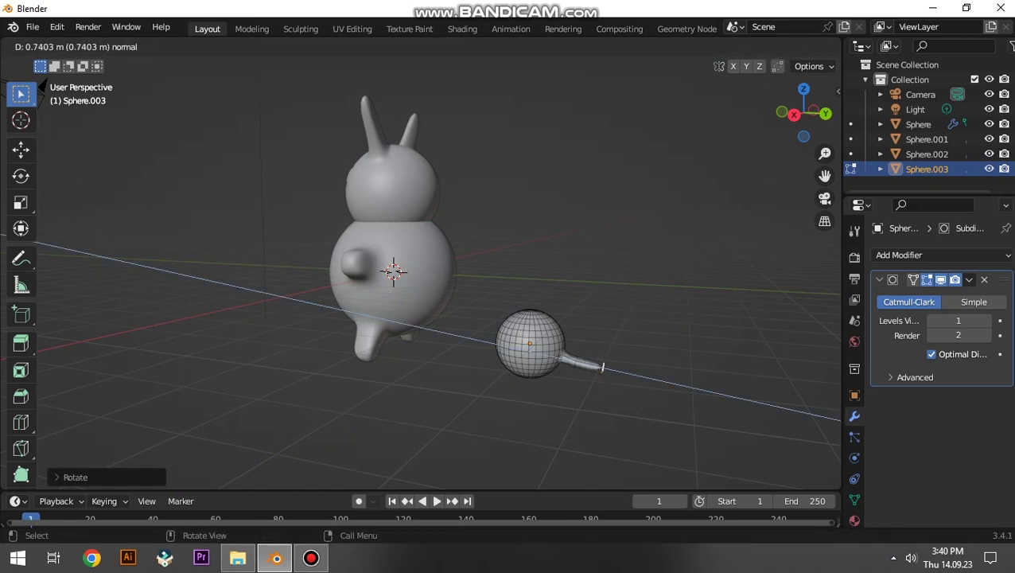
pyautogui.click(598, 366)
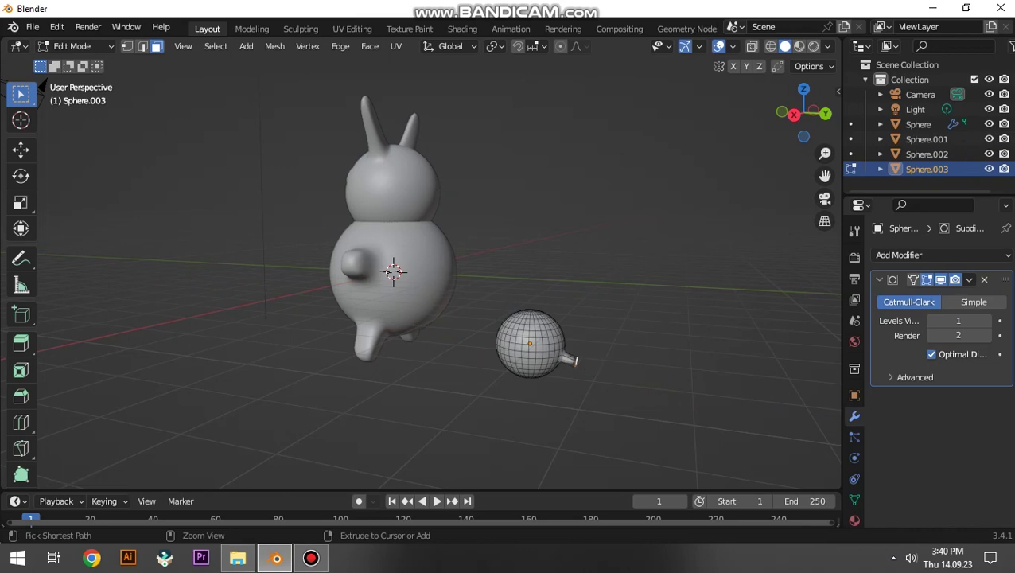
# Lengthen the spike with further extrusions, rotating the end face to curve it.
pyautogui.moveTo(477, 319); pyautogui.dragTo(445, 263, button='middle')
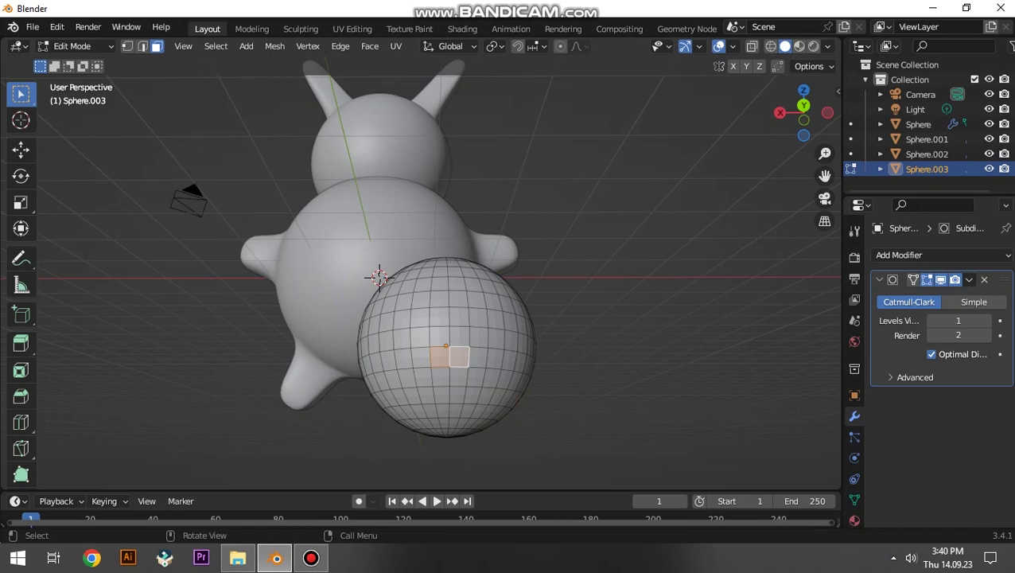
pyautogui.moveTo(398, 318); pyautogui.dragTo(493, 334, button='middle')
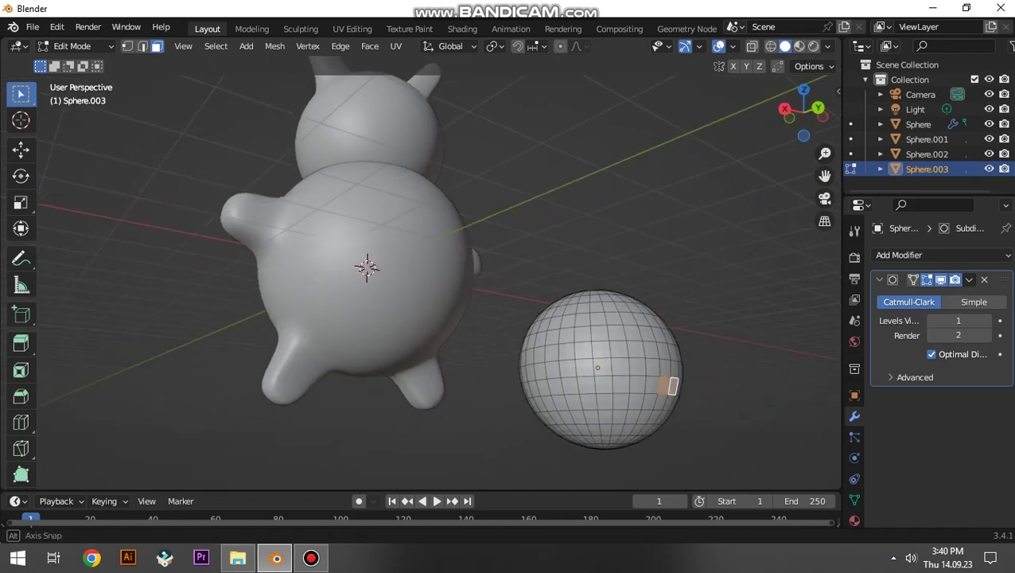
pyautogui.press('e')
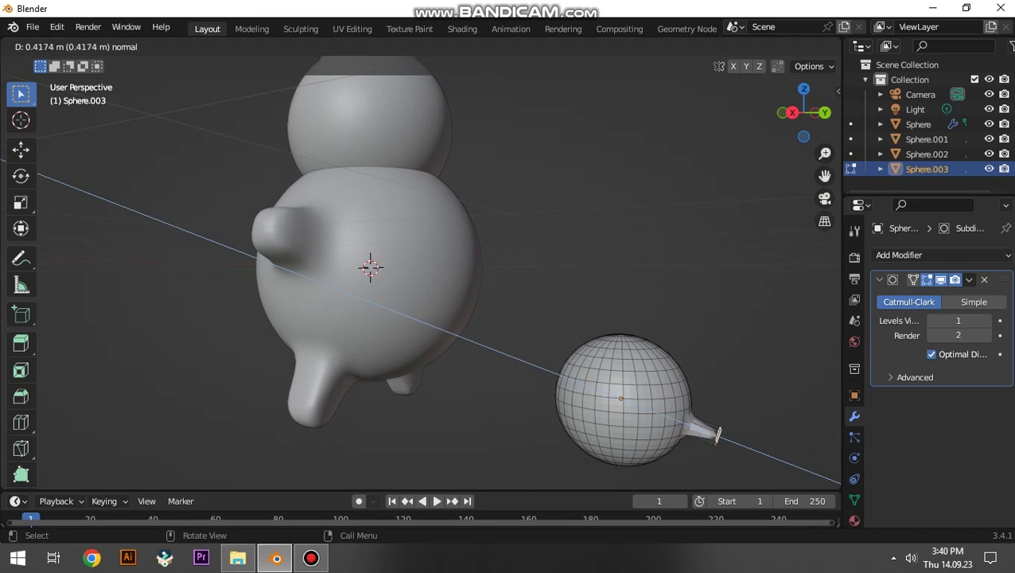
pyautogui.click(733, 440)
pyautogui.moveTo(733, 440); pyautogui.dragTo(637, 408, button='middle')
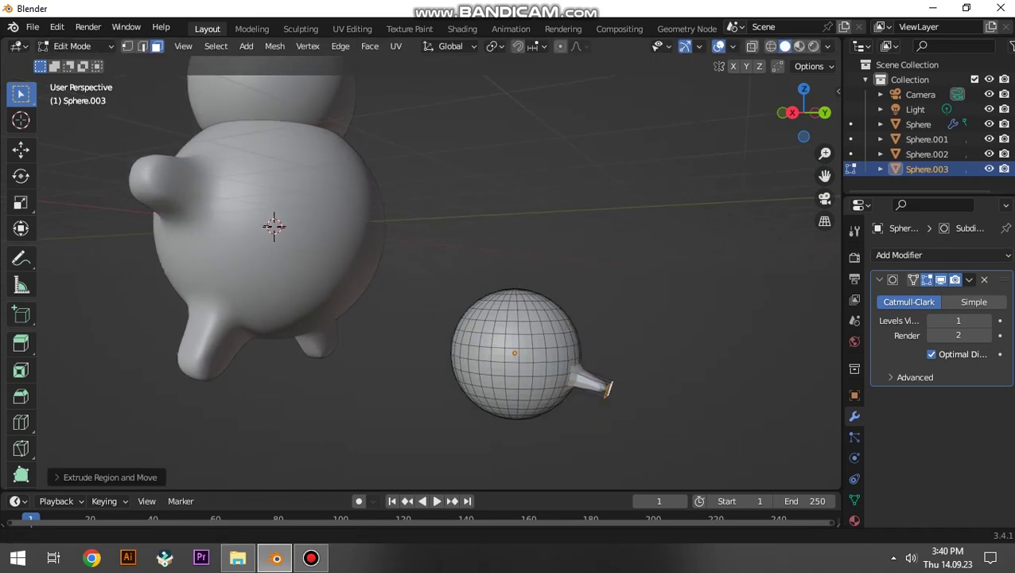
pyautogui.press('r')
pyautogui.click(642, 409)
pyautogui.press('e')
pyautogui.press('Return')
pyautogui.press('r')
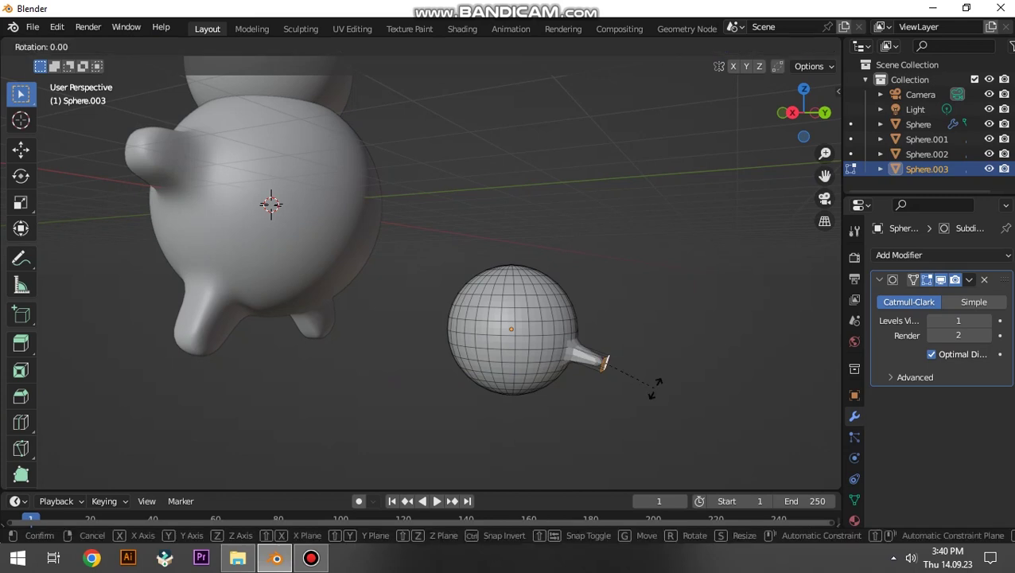
pyautogui.click(657, 377)
# Extrude and scale down the end face repeatedly to taper the spike.
pyautogui.press('e')
pyautogui.click(662, 380)
pyautogui.press('s')
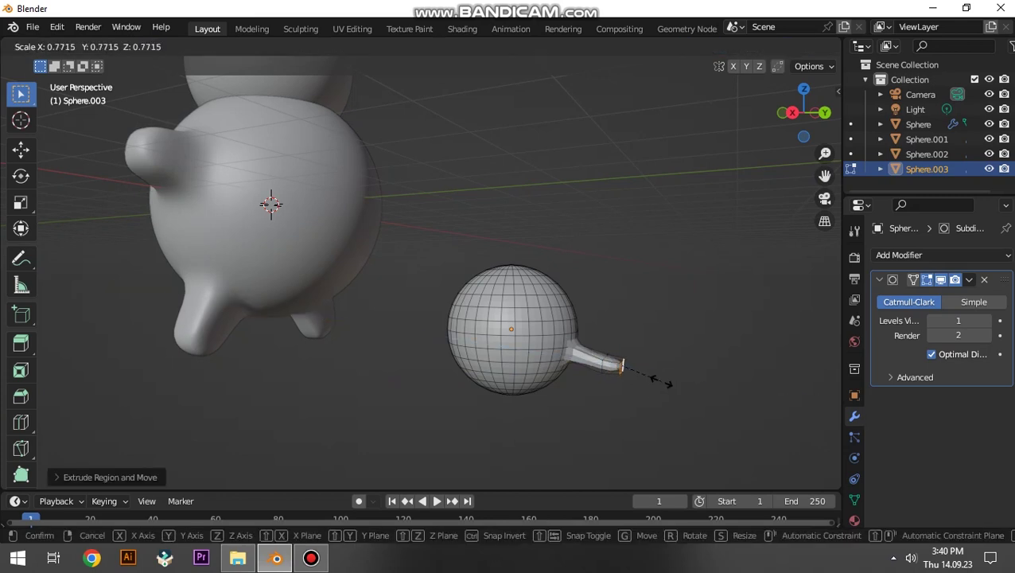
pyautogui.click(664, 385)
pyautogui.press('e')
pyautogui.click(676, 386)
pyautogui.press('s')
pyautogui.click(694, 389)
pyautogui.press('e')
pyautogui.click(674, 380)
pyautogui.press('s')
pyautogui.click(677, 382)
# Return to Object Mode and apply Shade Smooth to the new tail.
pyautogui.moveTo(676, 382); pyautogui.dragTo(621, 374, button='middle')
pyautogui.press('a')
pyautogui.press('Tab')
pyautogui.rightClick(382, 267)
pyautogui.click(386, 267)
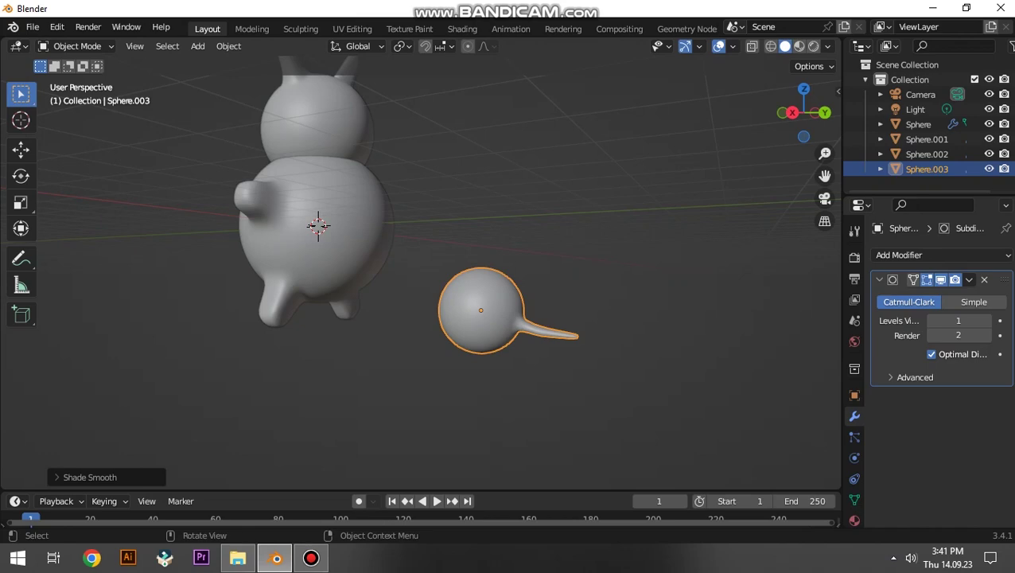
# Move Sphere.003 onto the bunny's back, adjusting from several viewpoints.
pyautogui.moveTo(477, 319); pyautogui.dragTo(445, 303, button='middle')
pyautogui.press('g')
pyautogui.click(329, 239)
pyautogui.moveTo(329, 239); pyautogui.dragTo(377, 247, button='middle')
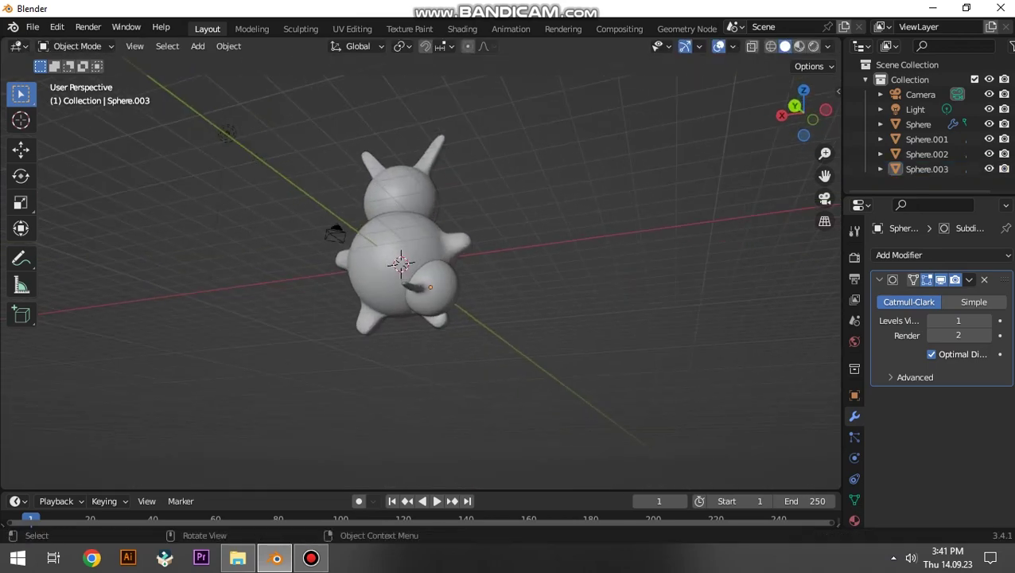
pyautogui.press('g')
pyautogui.click(377, 247)
pyautogui.moveTo(377, 247)
pyautogui.mouseDown(button='middle')
pyautogui.moveTo(370, 213)
pyautogui.moveTo(414, 249)
pyautogui.mouseUp(button='middle')
pyautogui.scroll(3, 371, 214)
pyautogui.press('g')
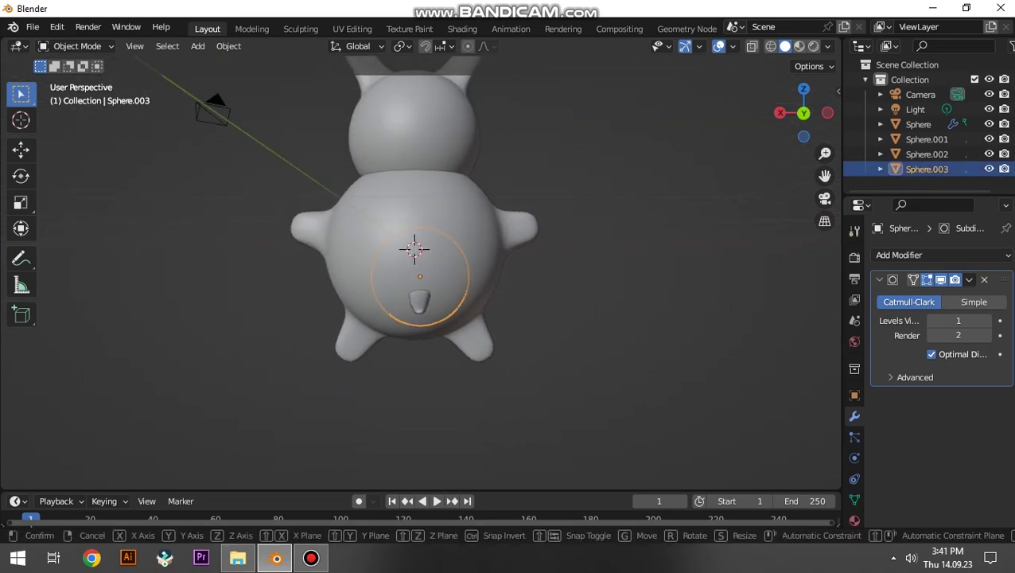
pyautogui.click(414, 249)
# Refine the tail's position and rotate it so the spike sticks out behind.
pyautogui.moveTo(414, 249); pyautogui.dragTo(341, 255, button='middle')
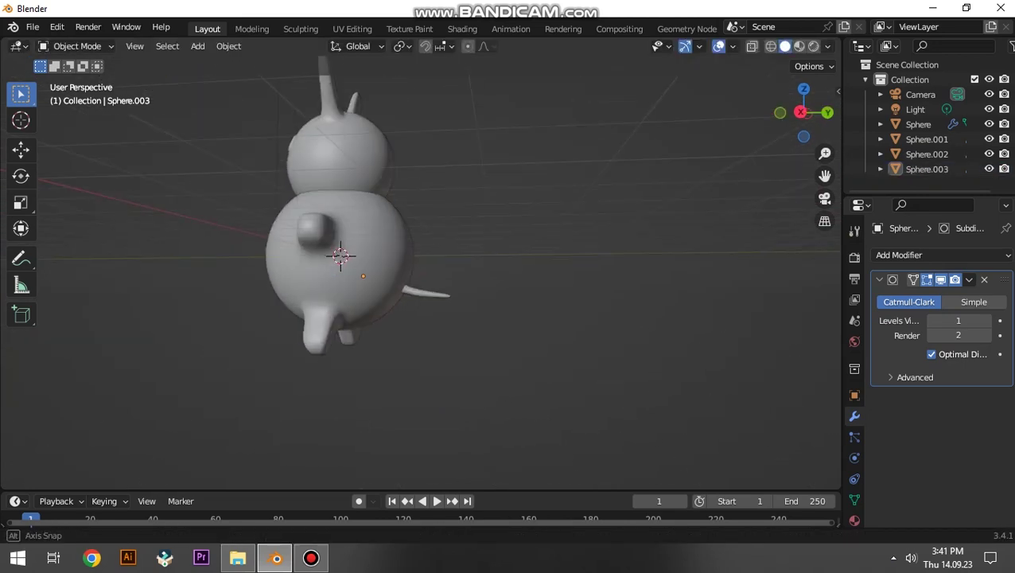
pyautogui.press('g')
pyautogui.click(340, 256)
pyautogui.press('r')
pyautogui.click(340, 256)
pyautogui.moveTo(341, 256)
pyautogui.mouseDown(button='middle')
pyautogui.moveTo(417, 260)
pyautogui.moveTo(397, 290)
pyautogui.mouseUp(button='middle')
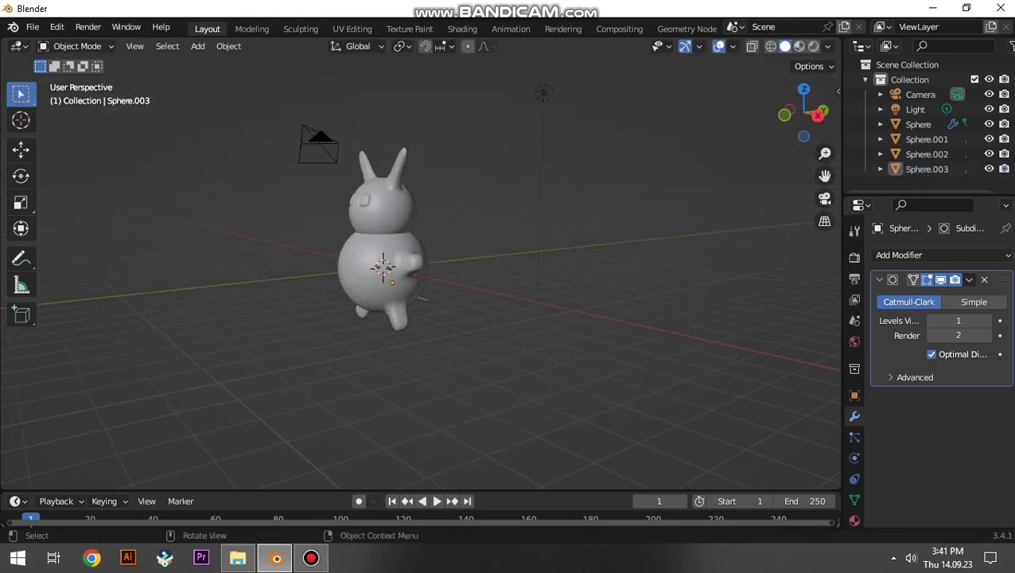
pyautogui.hotkey('shift', 'a')
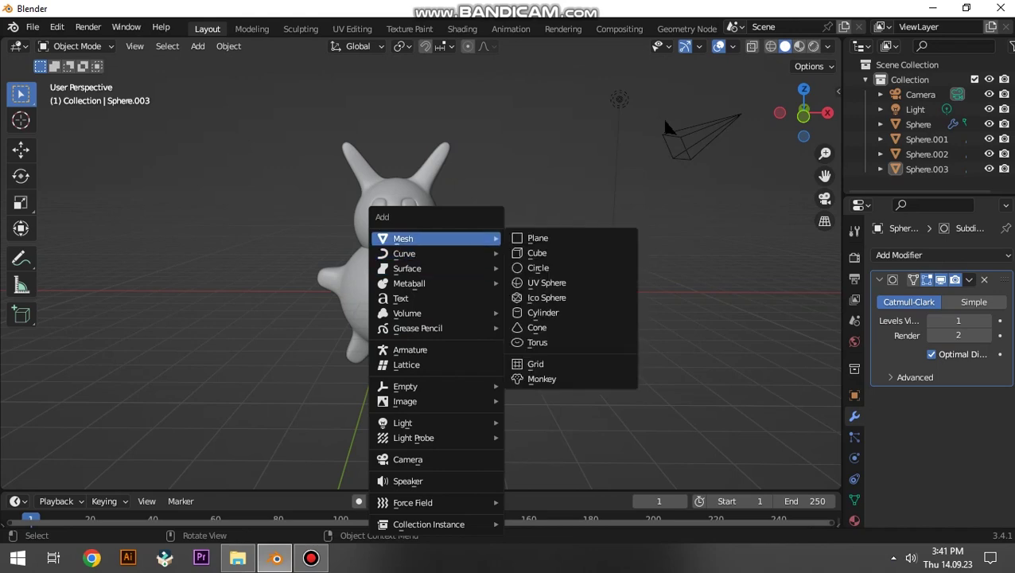
# Add a UV sphere, scale it down to about 0.2066, and place it on the face.
pyautogui.click(557, 283)
pyautogui.press('g')
pyautogui.click(618, 381)
pyautogui.press('s')
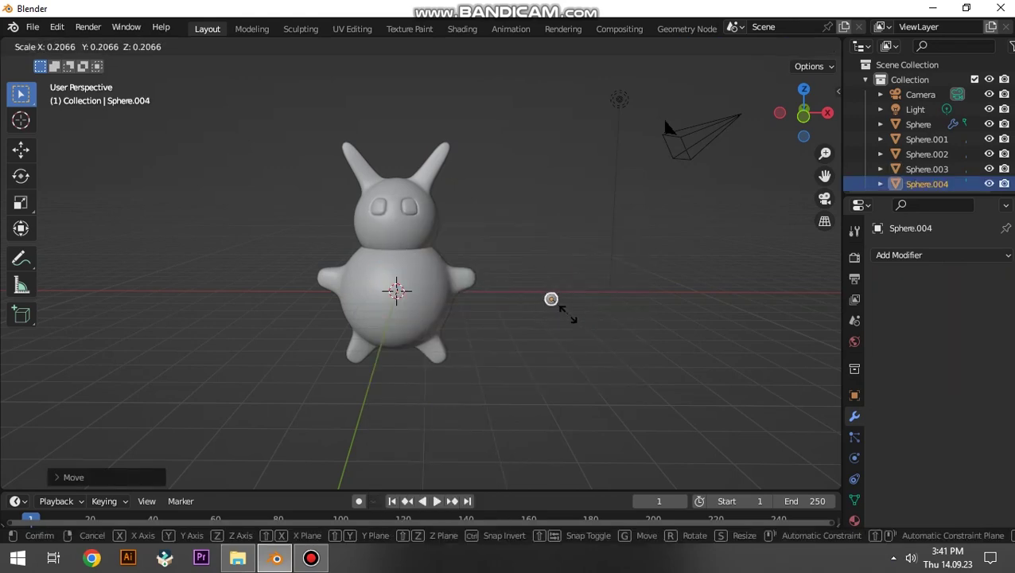
pyautogui.click(572, 317)
pyautogui.press('g')
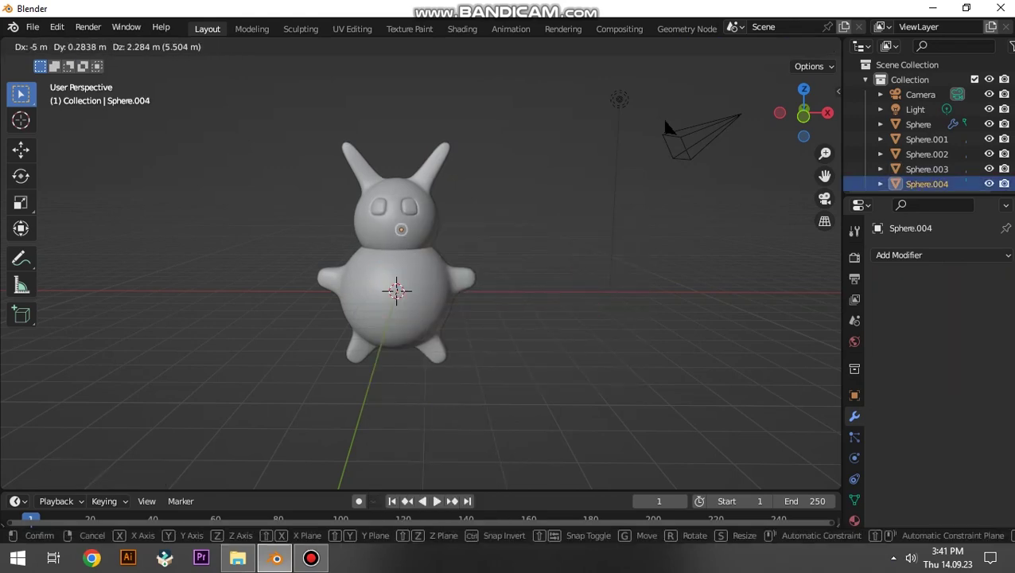
pyautogui.click(413, 241)
# In the Right side view, adjust the nose sphere's depth against the face.
pyautogui.press('KP_3')
pyautogui.scroll(2, 420, 282)
pyautogui.scroll(2, 421, 283)
pyautogui.press('g')
pyautogui.press('Return')
pyautogui.moveTo(429, 318); pyautogui.dragTo(478, 319, button='middle')
pyautogui.scroll(3, 397, 279)
# In the Front view, position the nose between and just below the eyes.
pyautogui.press('KP_1')
pyautogui.scroll(2, 420, 279)
pyautogui.press('g')
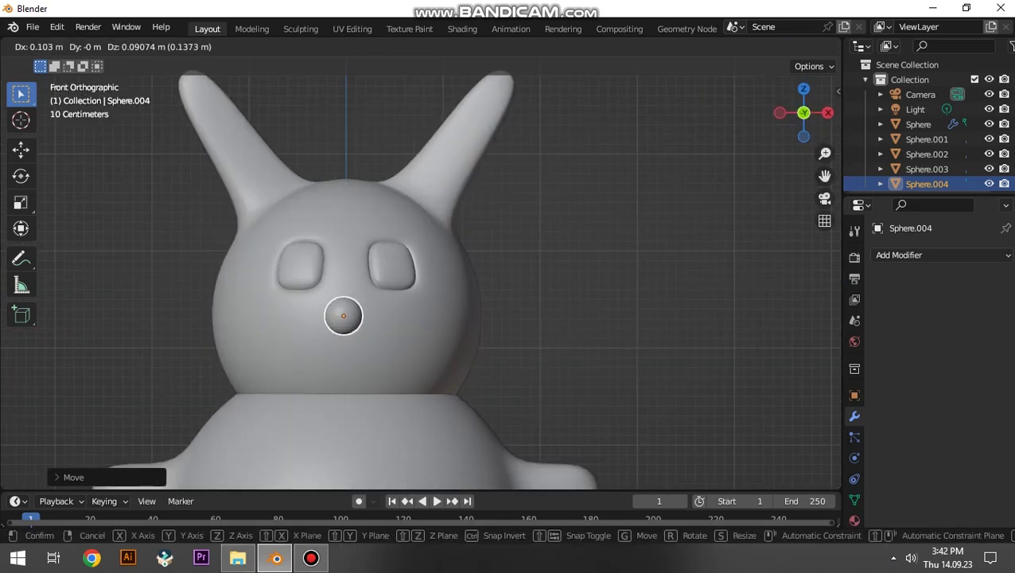
pyautogui.press('Return')
pyautogui.scroll(-3, 421, 278)
pyautogui.scroll(-3, 420, 279)
pyautogui.moveTo(420, 318); pyautogui.dragTo(462, 302, button='middle')
pyautogui.scroll(1, 402, 319)
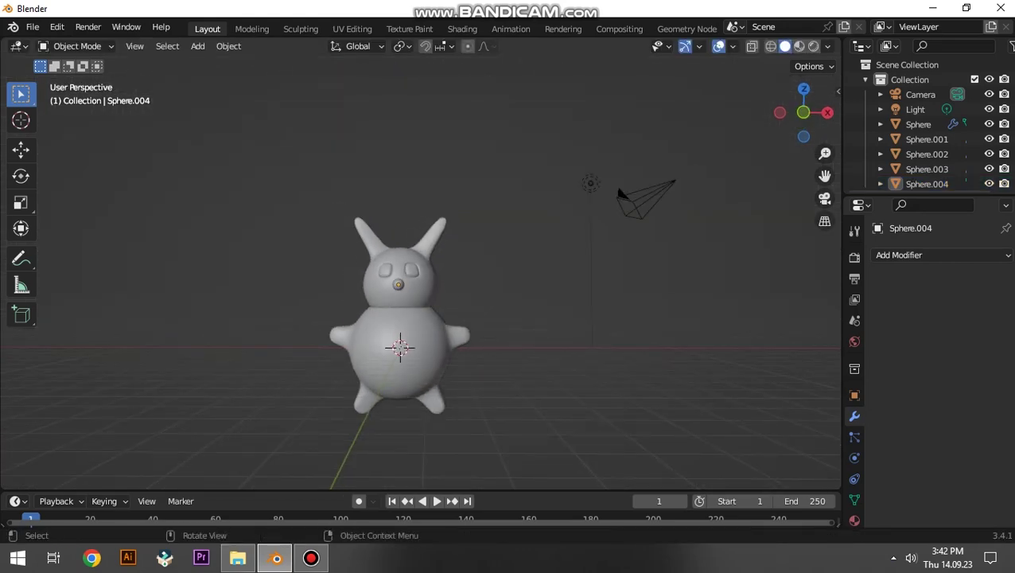
# Select the body sphere and enter Edit Mode on its mesh.
pyautogui.click(400, 358)
pyautogui.press('Tab')
pyautogui.scroll(2, 398, 335)
pyautogui.scroll(-2, 398, 335)
pyautogui.scroll(1, 398, 334)
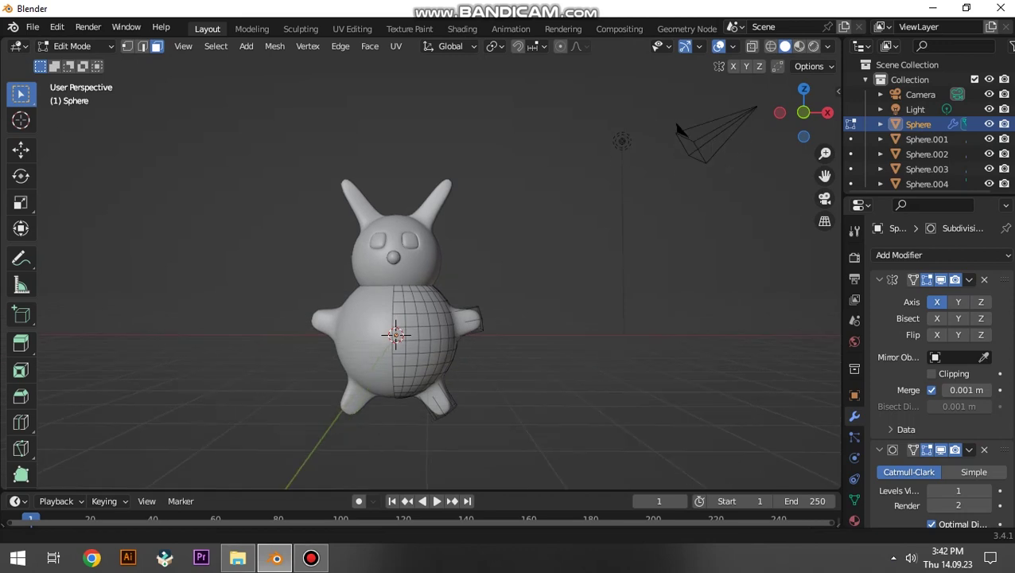
# Dissolve the extra rectangular faces on the body's front, then bring up the Add Mesh menu.
pyautogui.scroll(2, 402, 334)
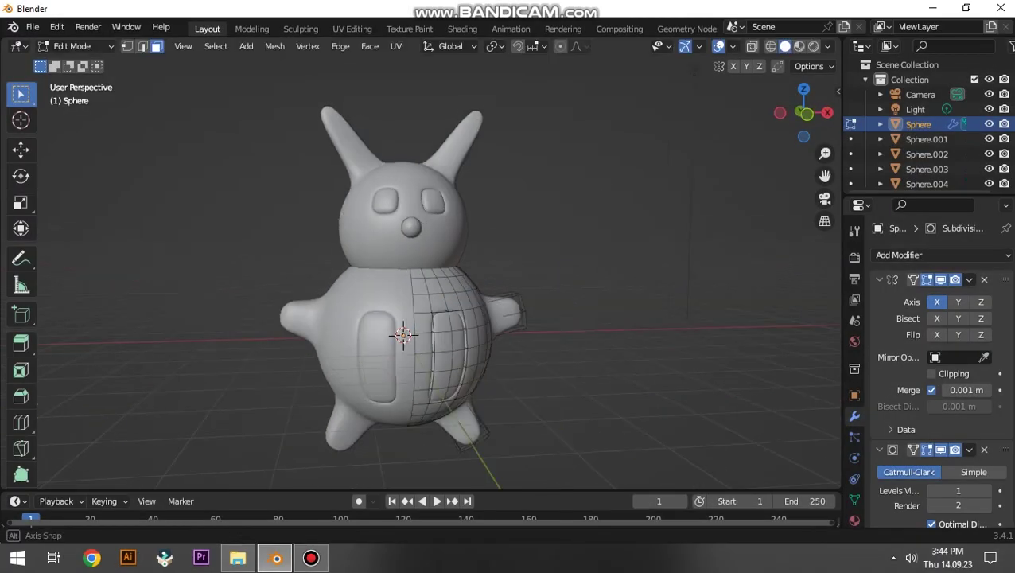
pyautogui.moveTo(406, 334); pyautogui.dragTo(422, 334, button='middle')
pyautogui.scroll(1, 406, 334)
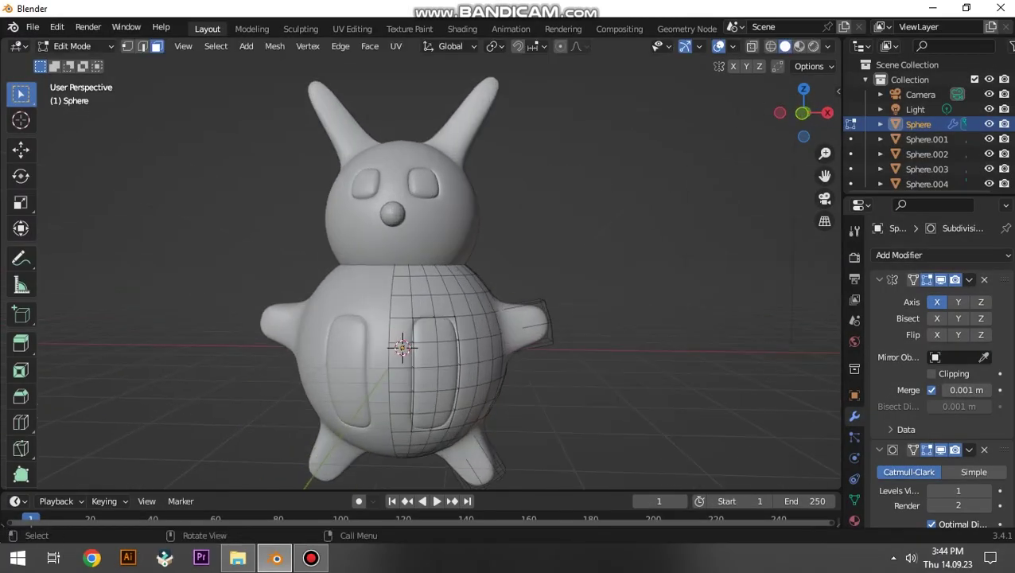
pyautogui.scroll(-1, 406, 335)
pyautogui.moveTo(406, 334); pyautogui.dragTo(412, 311, button='middle')
pyautogui.scroll(-3, 418, 310)
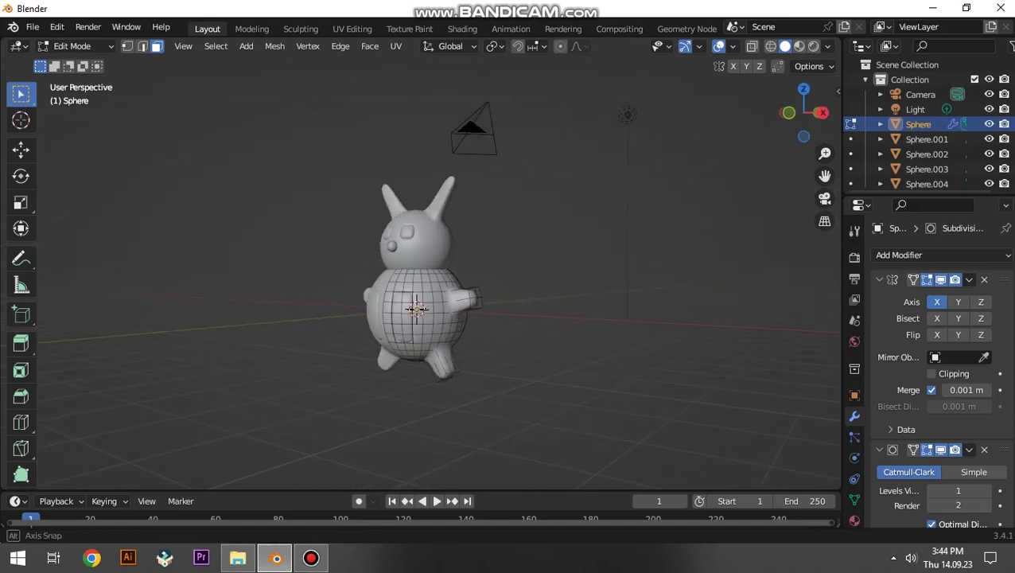
pyautogui.hotkey('ctrl', 'x')
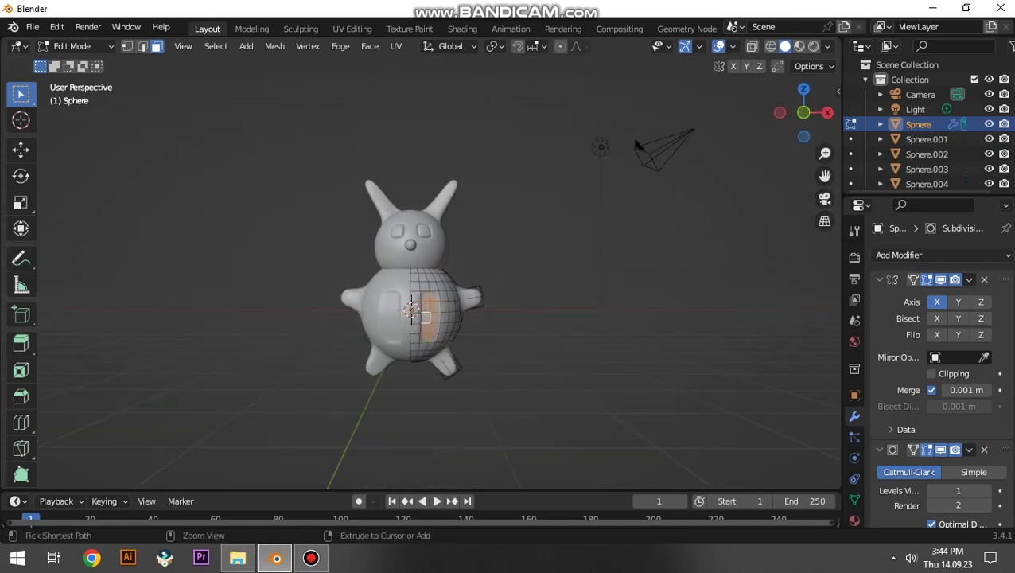
pyautogui.hotkey('shift', 'a')
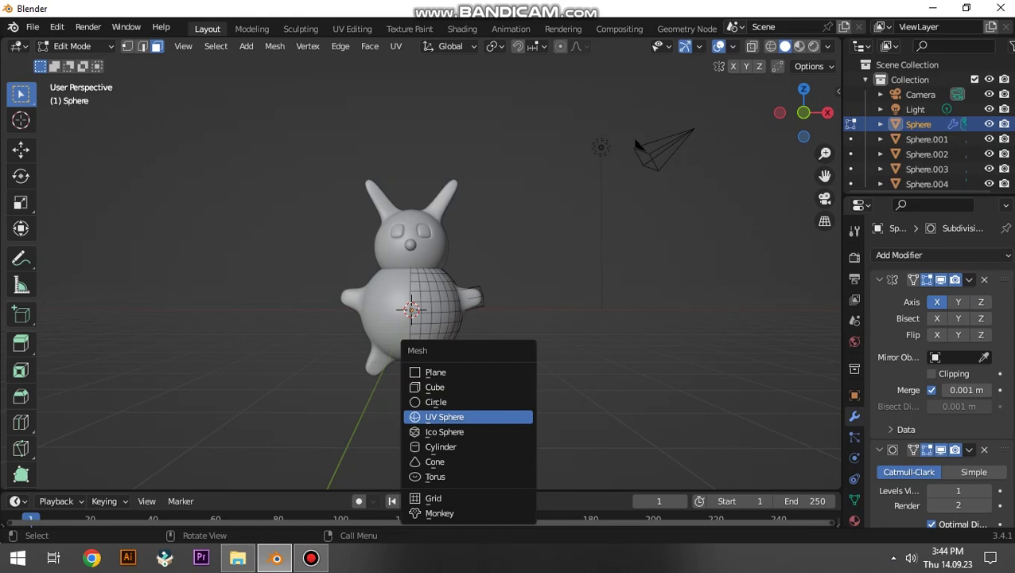
# Add a UV sphere inside the body mesh and move it right of the body.
pyautogui.click(446, 417)
pyautogui.press('g')
pyautogui.press('Return')
pyautogui.scroll(-5, 420, 279)
pyautogui.scroll(5, 421, 279)
pyautogui.press('g')
pyautogui.press('Return')
pyautogui.moveTo(446, 310); pyautogui.dragTo(446, 296, button='middle')
# Delete that mesh sphere and add a separate UV sphere object in Object Mode.
pyautogui.press('x')
pyautogui.click(444, 297)
pyautogui.press('Tab')
pyautogui.hotkey('shift', 'a')
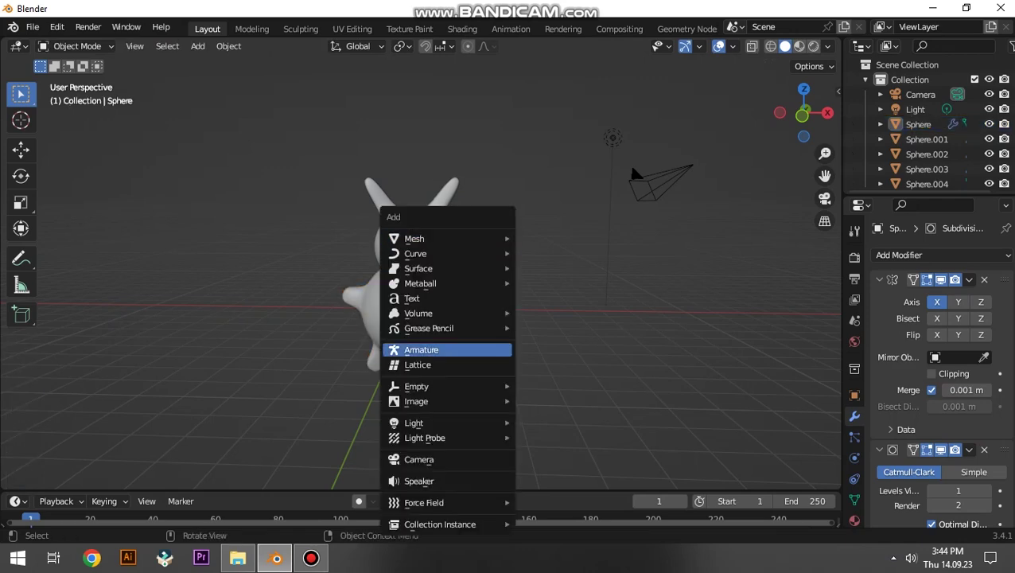
pyautogui.click(555, 281)
# Move the new sphere right of the body and apply Shade Smooth.
pyautogui.press('g')
pyautogui.press('Return')
pyautogui.moveTo(478, 334); pyautogui.dragTo(509, 334, button='middle')
pyautogui.rightClick(430, 195)
pyautogui.moveTo(430, 239)
pyautogui.mouseDown(button='middle')
pyautogui.moveTo(429, 195)
pyautogui.moveTo(454, 207)
pyautogui.mouseUp(button='middle')
pyautogui.click(430, 195)
# Reposition the smooth sphere beside the rabbit's body, checking from several angles.
pyautogui.press('g')
pyautogui.press('Escape')
pyautogui.press('g')
pyautogui.press('Escape')
pyautogui.moveTo(419, 307); pyautogui.dragTo(477, 294, button='middle')
pyautogui.press('g')
pyautogui.press('Return')
pyautogui.moveTo(422, 318)
pyautogui.mouseDown(button='middle')
pyautogui.moveTo(510, 310)
pyautogui.moveTo(478, 302)
pyautogui.mouseUp(button='middle')
pyautogui.press('g')
pyautogui.press('Return')
pyautogui.moveTo(503, 366); pyautogui.dragTo(445, 343, button='middle')
pyautogui.press('g')
pyautogui.press('Return')
pyautogui.moveTo(324, 328); pyautogui.dragTo(477, 310, button='middle')
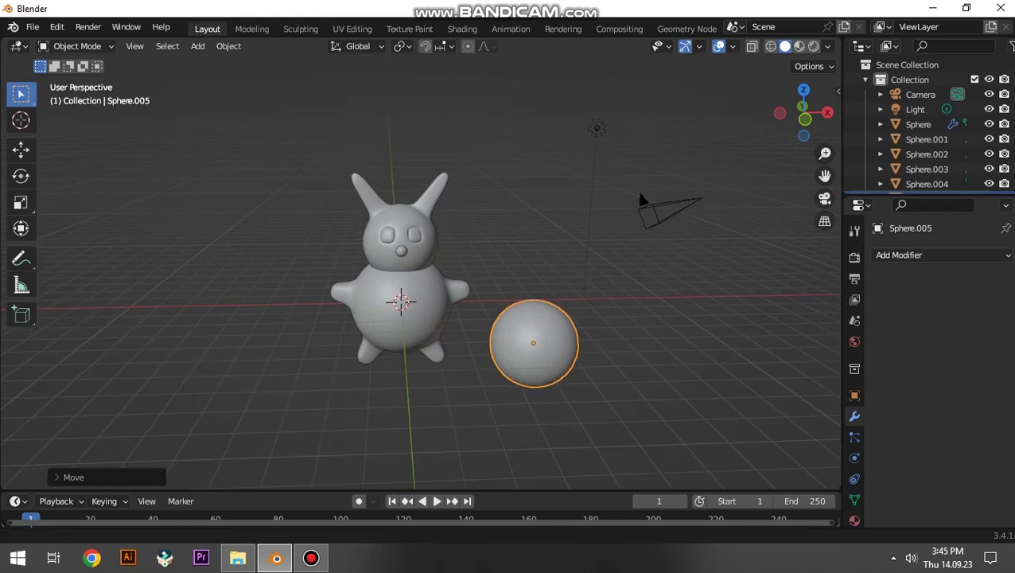
# Enter the sphere's Edit Mode with nothing selected, viewed from the front.
pyautogui.press('Tab')
pyautogui.hotkey('alt', 'a')
pyautogui.press('KP_1')
pyautogui.scroll(3, 420, 271)
pyautogui.scroll(2, 420, 270)
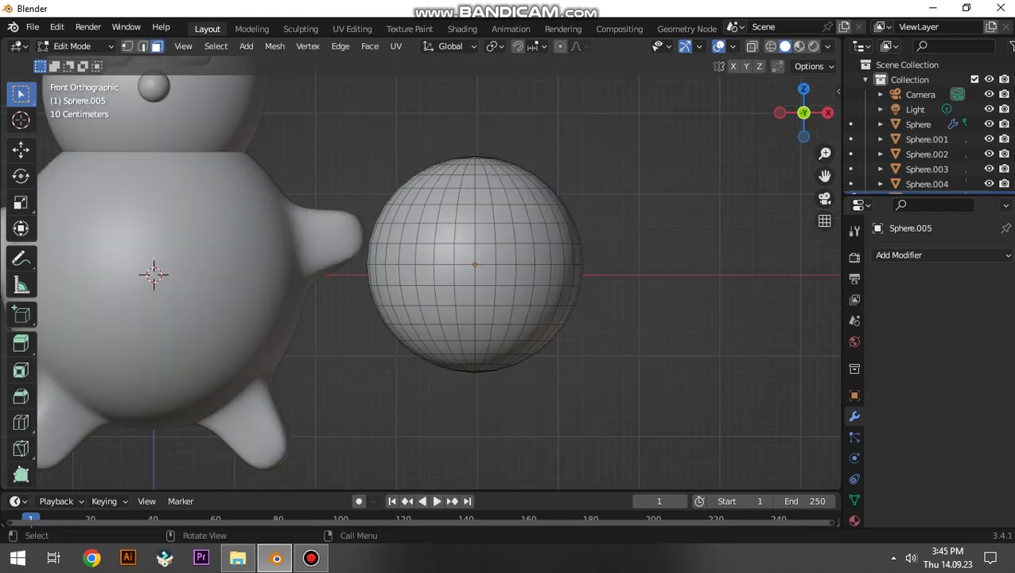
# Box-select the sphere's front faces and add a Subdivision Surface modifier.
pyautogui.moveTo(544, 327); pyautogui.dragTo(551, 335)
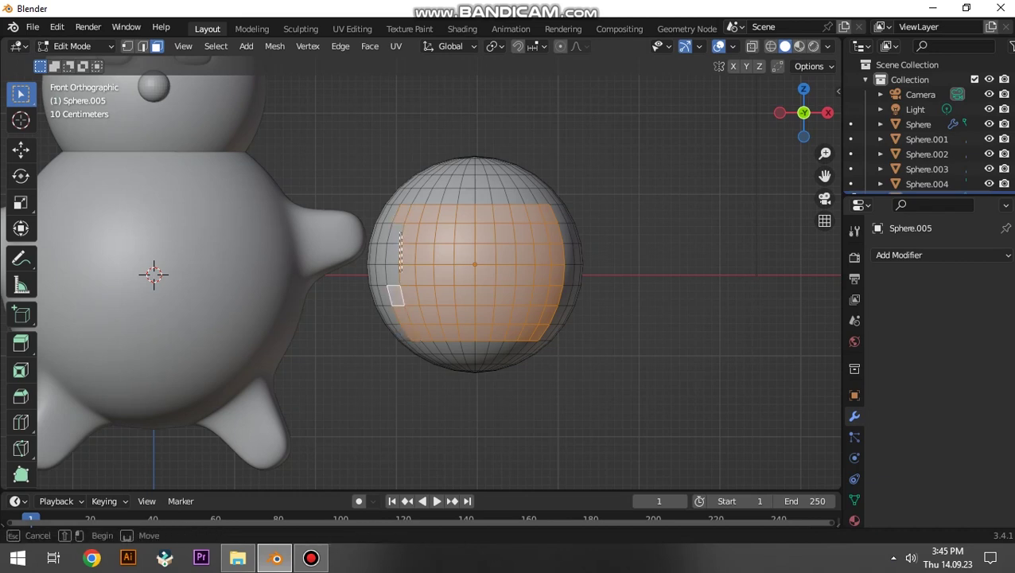
pyautogui.click(899, 255)
pyautogui.click(716, 518)
pyautogui.moveTo(478, 318); pyautogui.dragTo(509, 303, button='middle')
pyautogui.moveTo(323, 293); pyautogui.dragTo(414, 287, button='middle')
# Extrude the selected front faces of the sphere.
pyautogui.press('e')
pyautogui.press('Return')
pyautogui.press('e')
pyautogui.press('Escape')
pyautogui.moveTo(414, 265); pyautogui.dragTo(299, 283, button='middle')
# Select the whole sphere and set it into the body's front using the side view.
pyautogui.press('a')
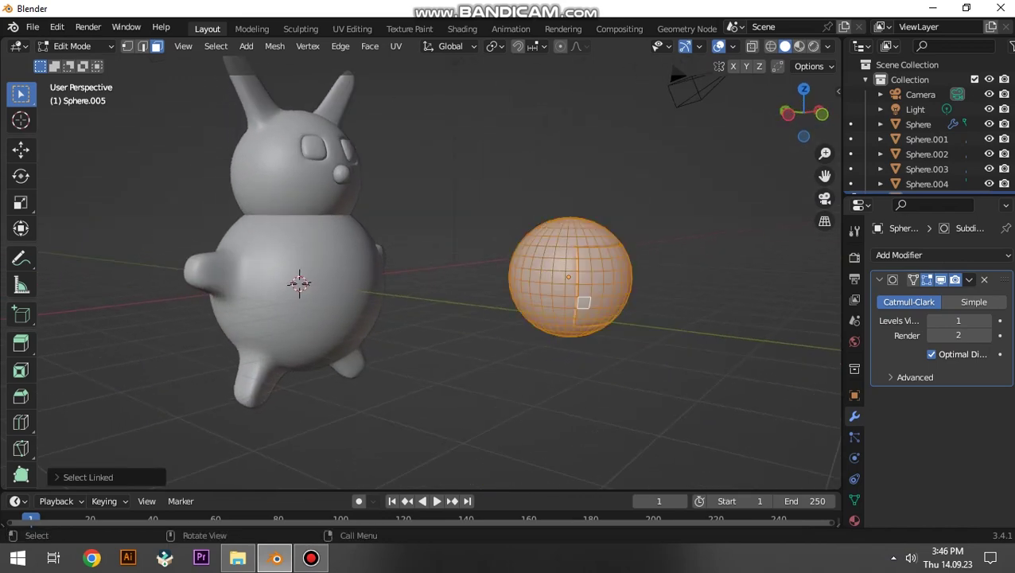
pyautogui.press('g')
pyautogui.click(385, 311)
pyautogui.moveTo(385, 310); pyautogui.dragTo(446, 311, button='middle')
pyautogui.press('KP_3')
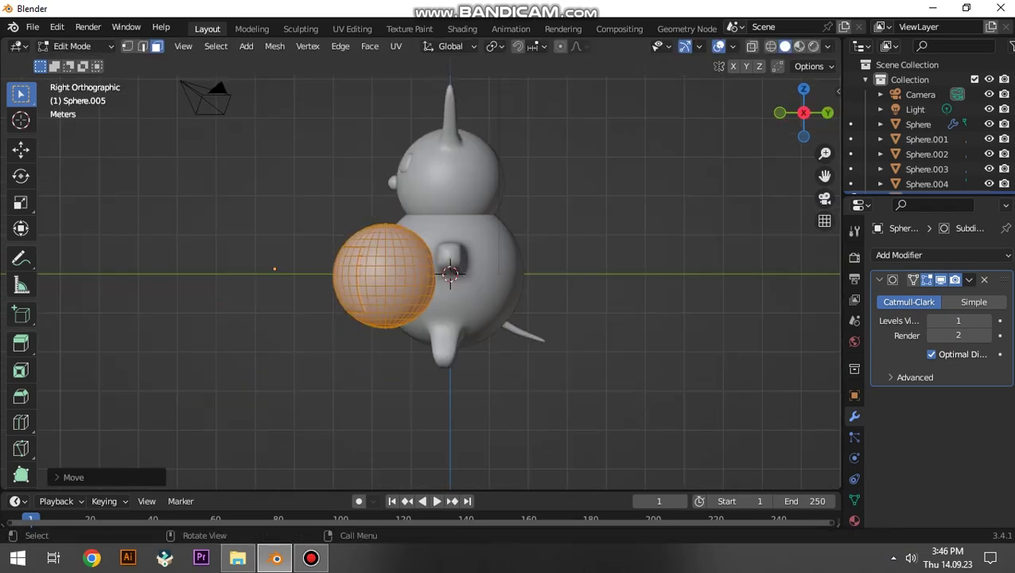
pyautogui.press('g')
pyautogui.click(419, 271)
# Settle the sphere onto the centre of the belly, then return to front view.
pyautogui.moveTo(419, 270); pyautogui.dragTo(302, 274, button='middle')
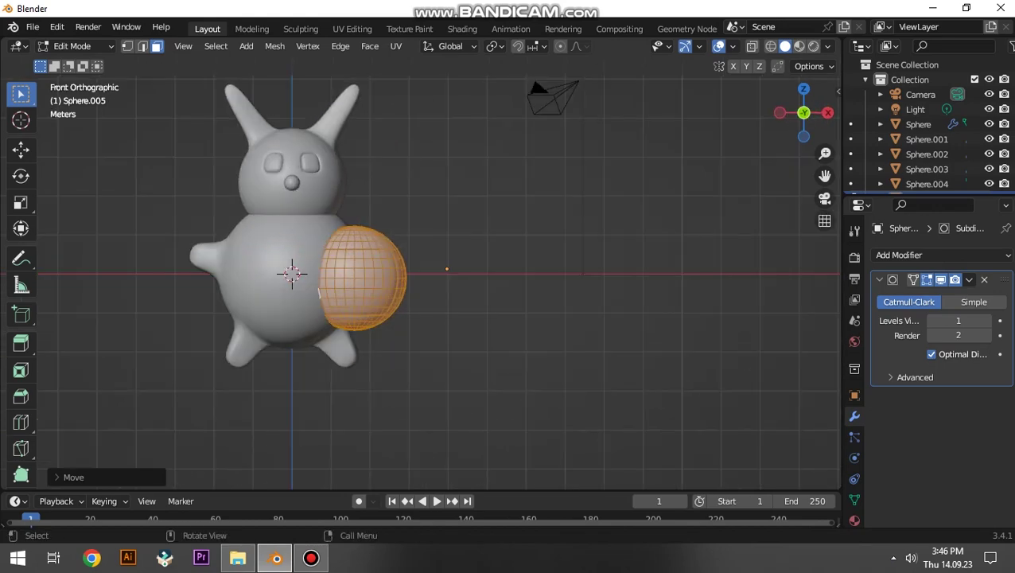
pyautogui.press('g')
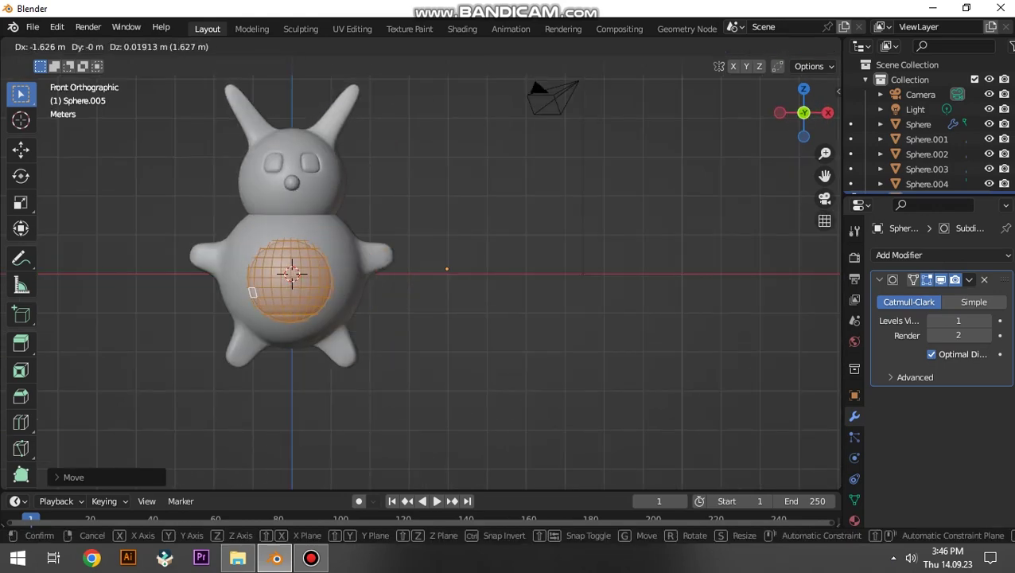
pyautogui.click(252, 291)
pyautogui.hotkey('alt', 'a')
pyautogui.moveTo(252, 290); pyautogui.dragTo(302, 274, button='middle')
pyautogui.press('KP_1')
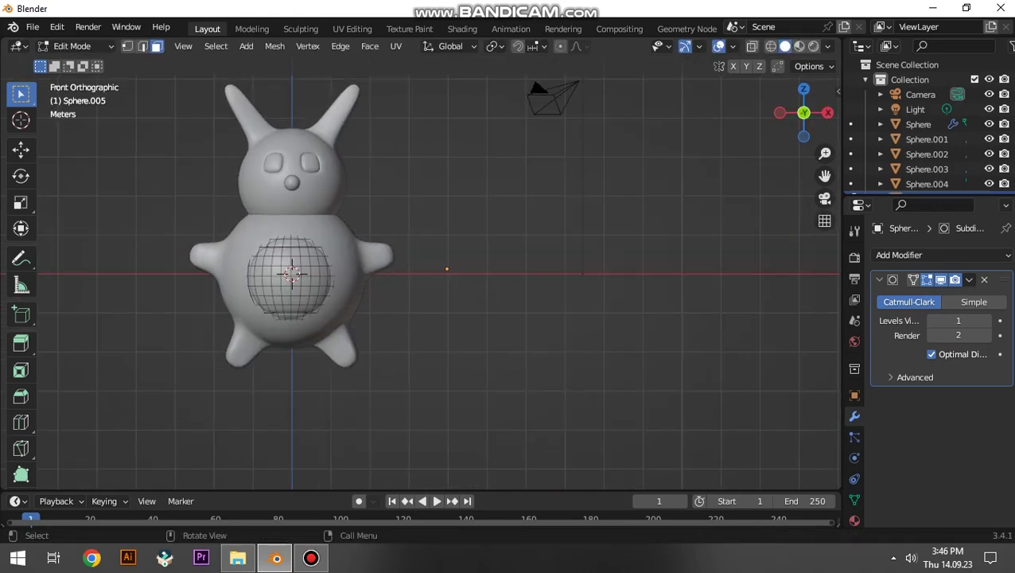
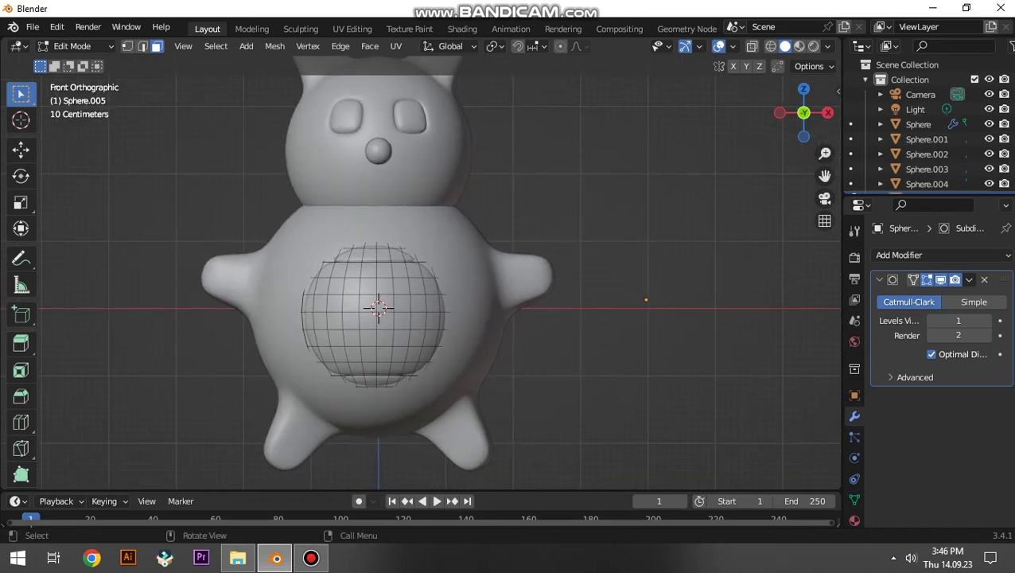
# Select the whole belly sphere mesh, then move it and tilt it slightly onto the torso front.
pyautogui.press('l')
pyautogui.press('g')
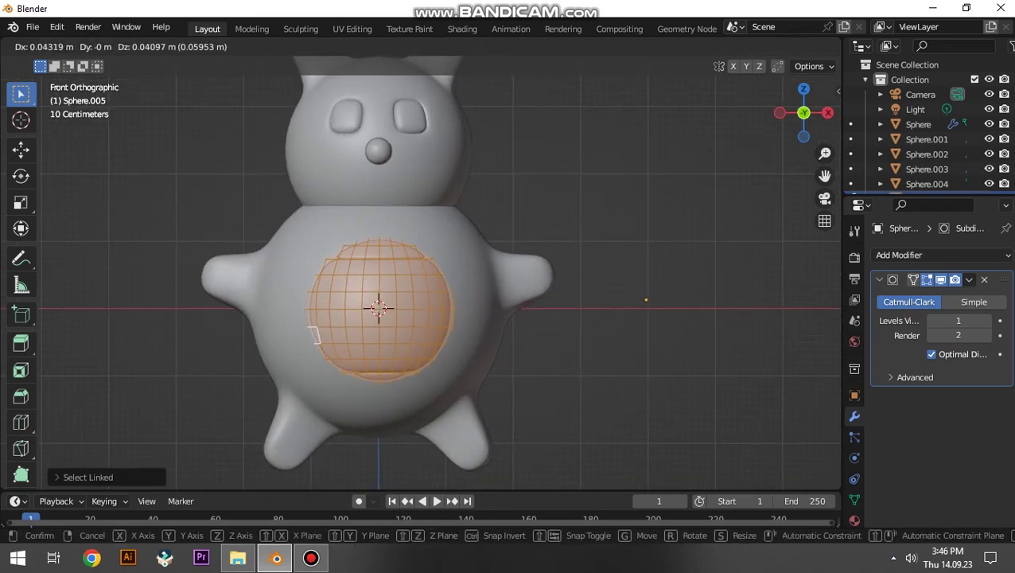
pyautogui.click(406, 298)
pyautogui.press('r')
pyautogui.click(420, 296)
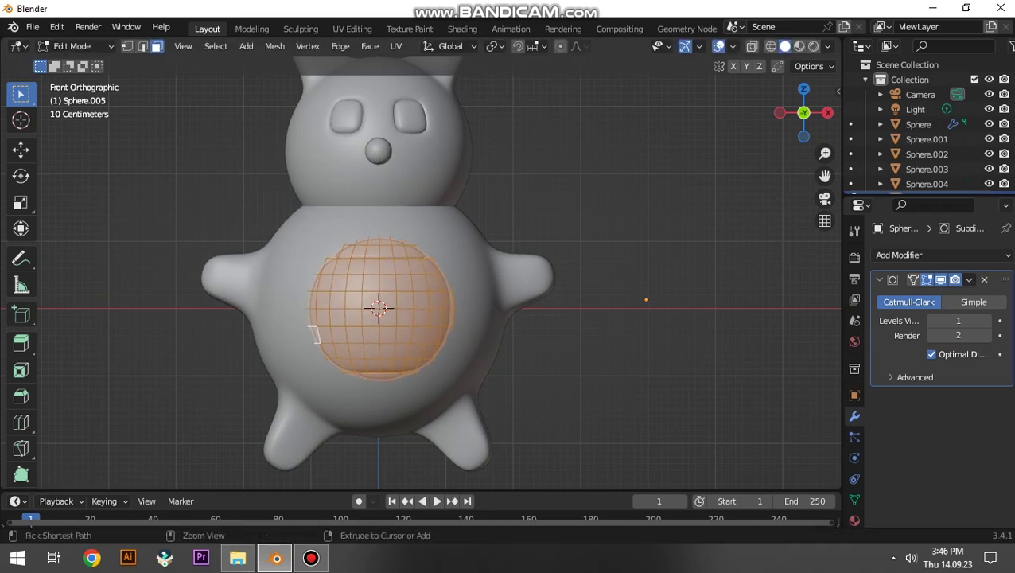
pyautogui.hotkey('shift', 'space')
pyautogui.press('r')
pyautogui.moveTo(379, 308); pyautogui.dragTo(380, 321)
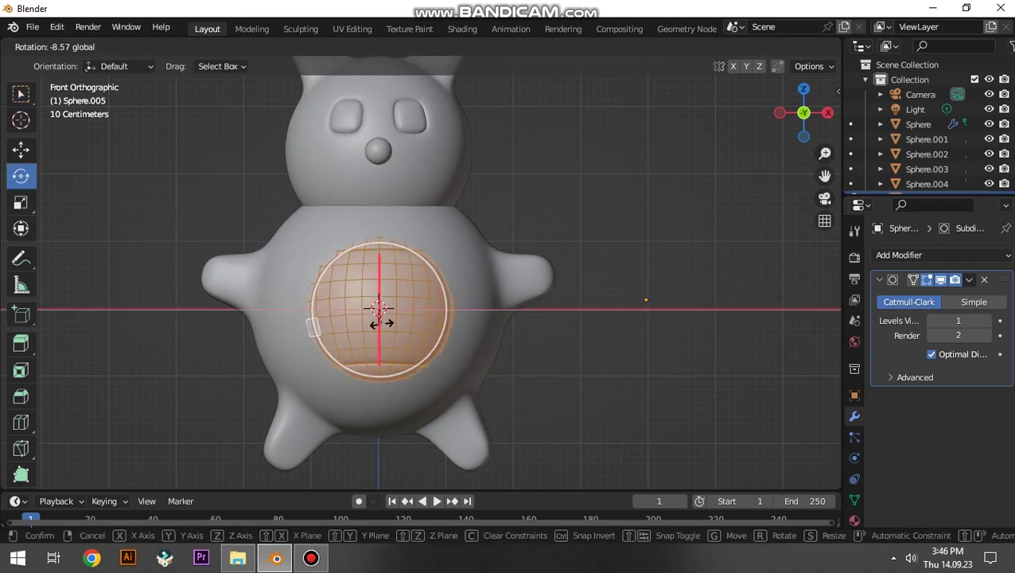
pyautogui.click(383, 353)
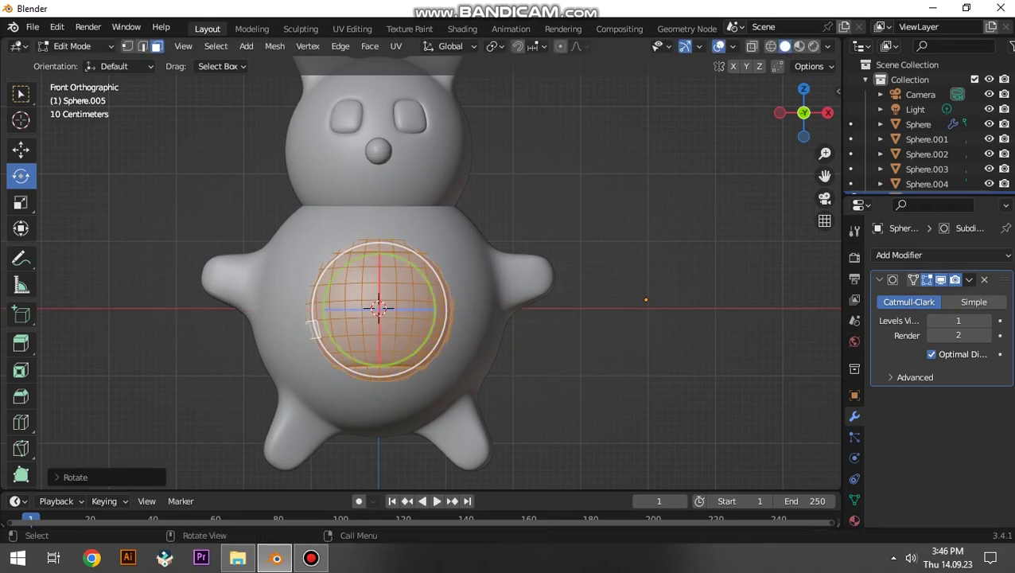
# Check the belly patch from behind, nudge it into place, and return to Object Mode.
pyautogui.moveTo(384, 353); pyautogui.dragTo(478, 342, button='middle')
pyautogui.press('g')
pyautogui.click(465, 309)
pyautogui.moveTo(465, 309); pyautogui.dragTo(366, 311, button='middle')
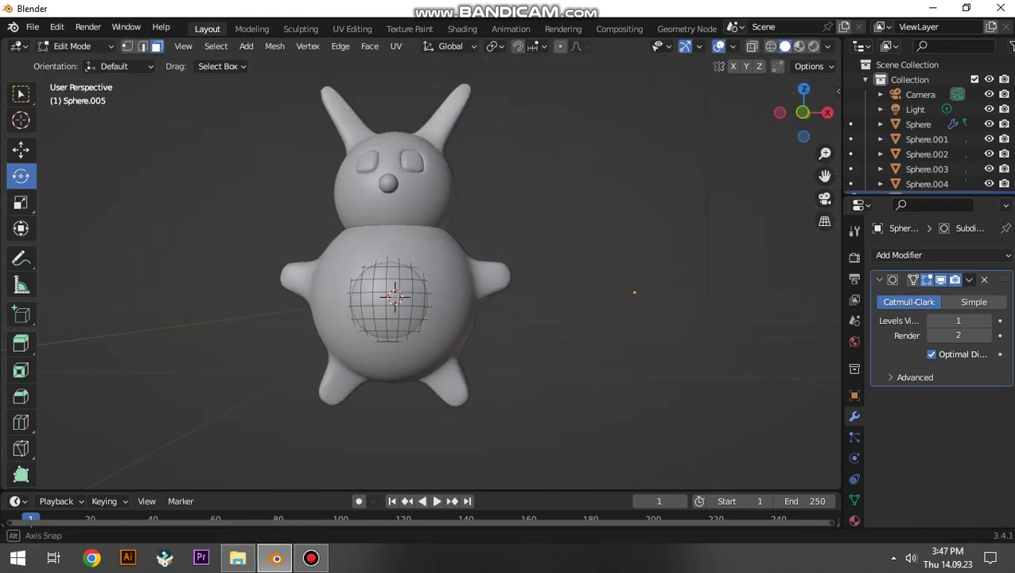
pyautogui.moveTo(396, 296)
pyautogui.mouseDown(button='middle')
pyautogui.moveTo(429, 296)
pyautogui.moveTo(398, 291)
pyautogui.mouseUp(button='middle')
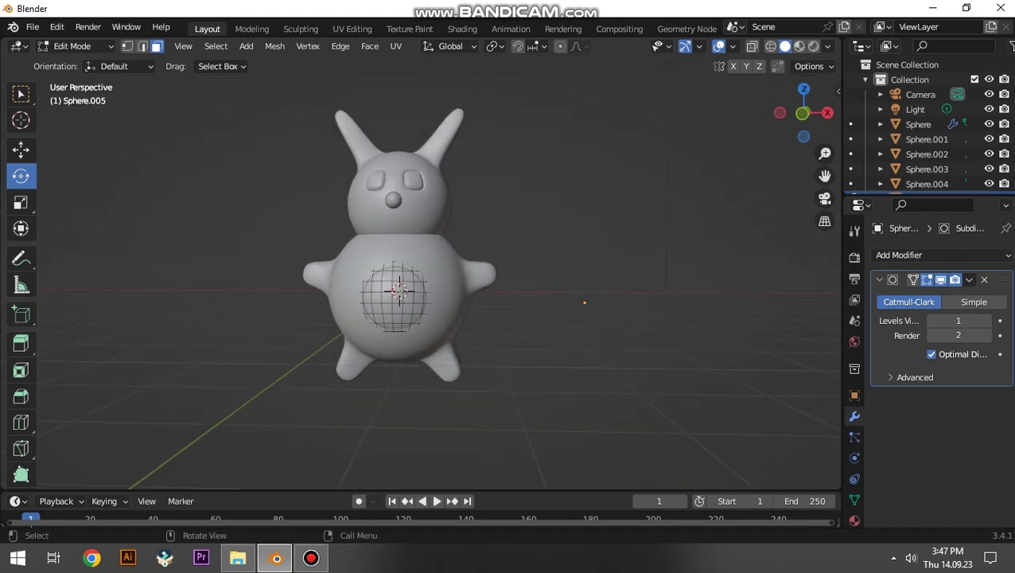
pyautogui.press('Tab')
pyautogui.keyDown('alt'); pyautogui.moveTo(399, 292); pyautogui.dragTo(385, 302, button='middle'); pyautogui.keyUp('alt')
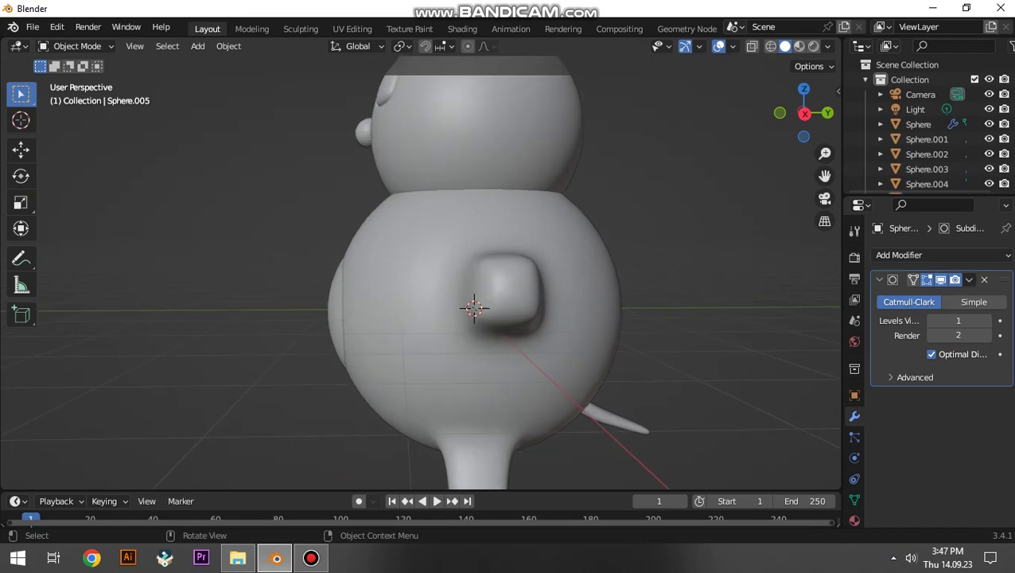
# Move the belly patch and scale it down slightly, then reposition it against the body.
pyautogui.press('g')
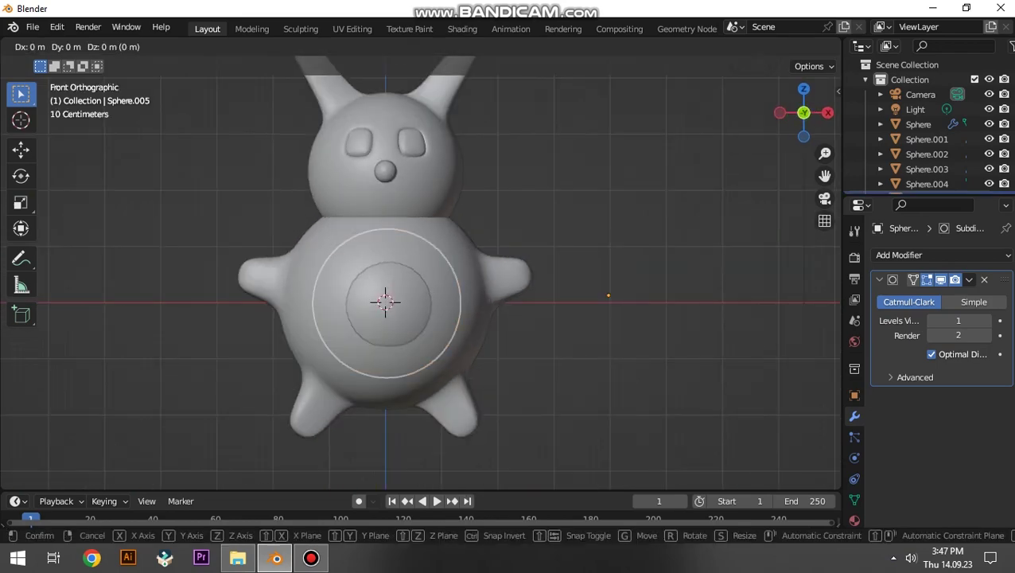
pyautogui.click(606, 296)
pyautogui.press('s')
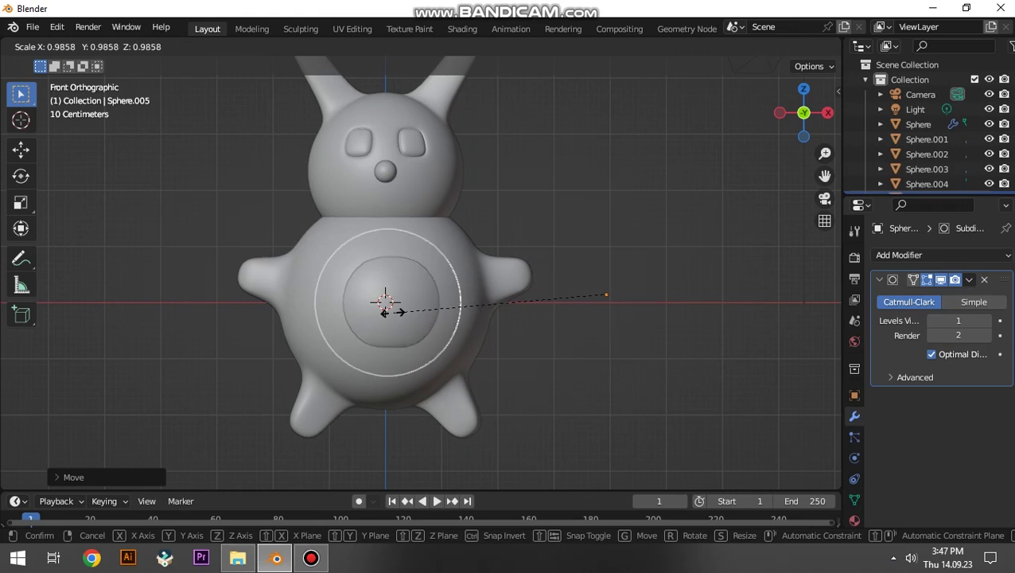
pyautogui.click(607, 295)
pyautogui.press('g')
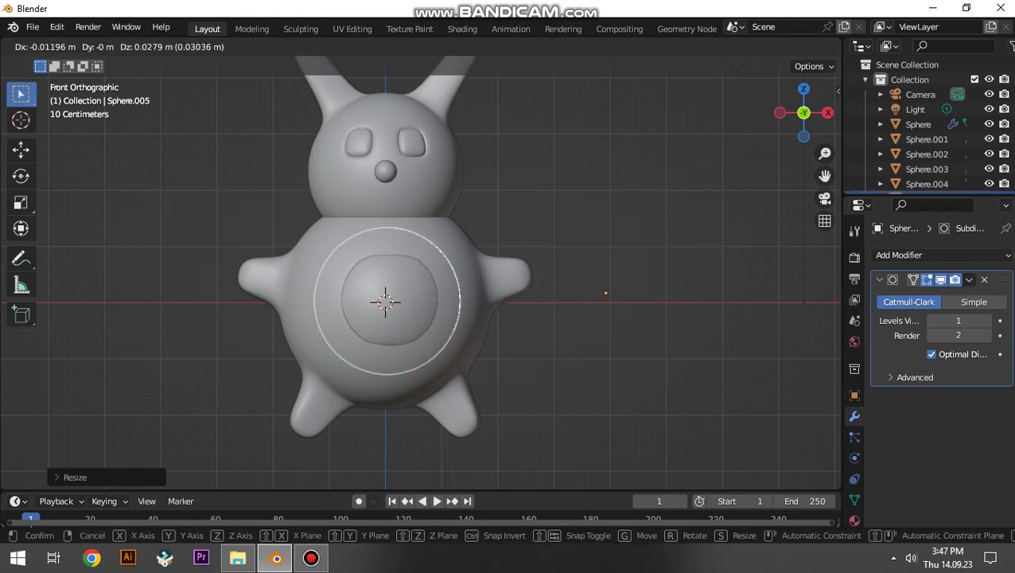
pyautogui.click(604, 293)
pyautogui.moveTo(605, 292); pyautogui.dragTo(621, 287, button='middle')
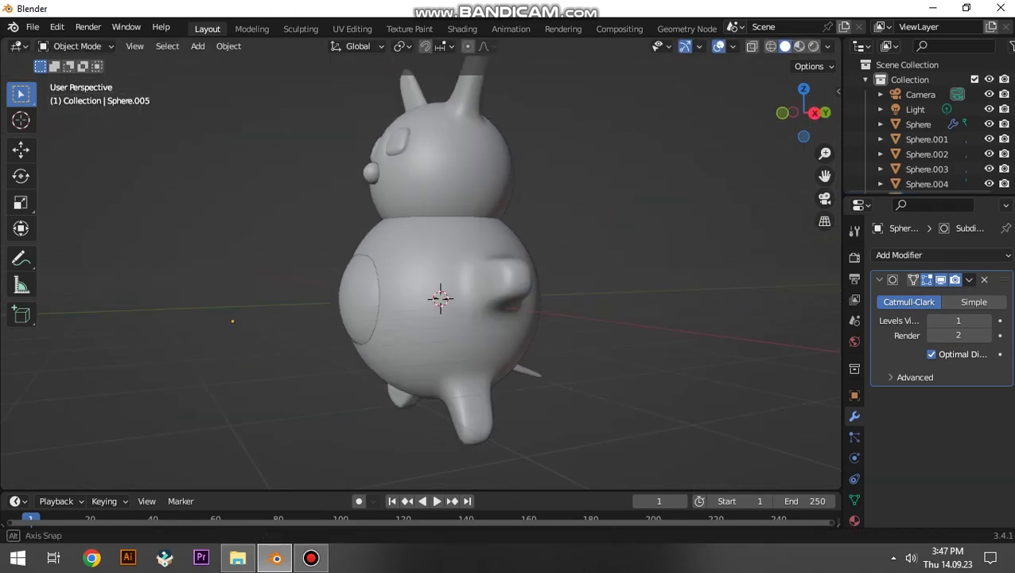
pyautogui.moveTo(724, 296); pyautogui.dragTo(604, 290, button='middle')
pyautogui.scroll(3, 686, 299)
pyautogui.scroll(2, 716, 302)
# Nudge the belly patch once more to settle it into the torso.
pyautogui.press('g')
pyautogui.click(736, 306)
pyautogui.scroll(-5, 544, 284)
pyautogui.scroll(2, 601, 292)
pyautogui.scroll(-3, 507, 281)
pyautogui.press('Tab')
pyautogui.scroll(5, 681, 364)
pyautogui.scroll(-3, 603, 292)
pyautogui.scroll(-1, 572, 289)
pyautogui.press('Tab')
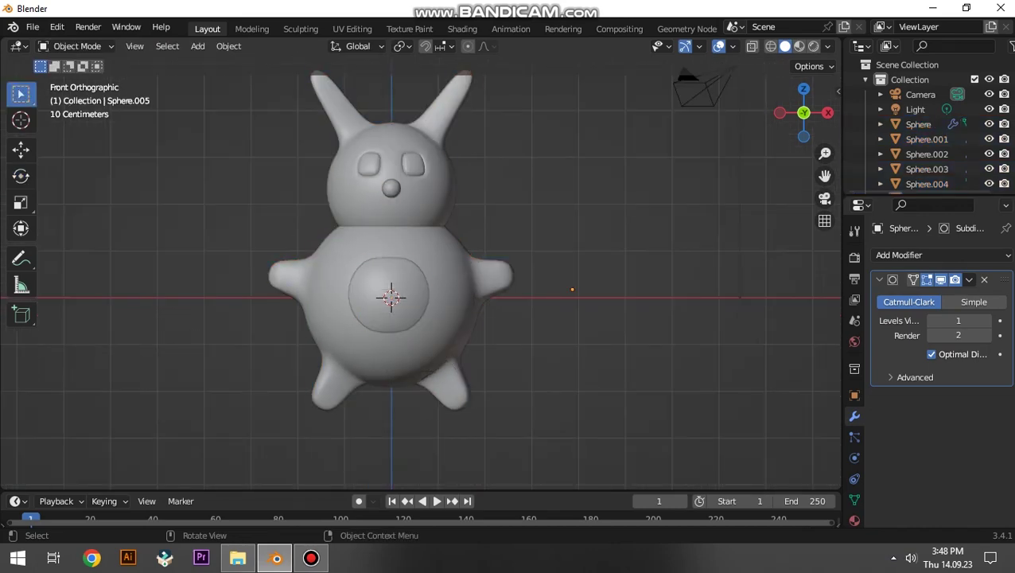
# Select the head, Sphere.001, and enter Edit Mode on its mesh.
pyautogui.click(414, 160)
pyautogui.press('Tab')
pyautogui.scroll(2, 390, 294)
pyautogui.moveTo(390, 294)
pyautogui.keyDown('shift'); pyautogui.mouseDown(button='middle')
pyautogui.moveTo(446, 263)
pyautogui.moveTo(434, 242)
pyautogui.moveTo(459, 481)
pyautogui.mouseUp(button='middle'); pyautogui.keyUp('shift')
# Extrude the ear-tip face outward along its normal to lengthen the ear, then leave Edit Mode.
pyautogui.press('w')
pyautogui.press('e')
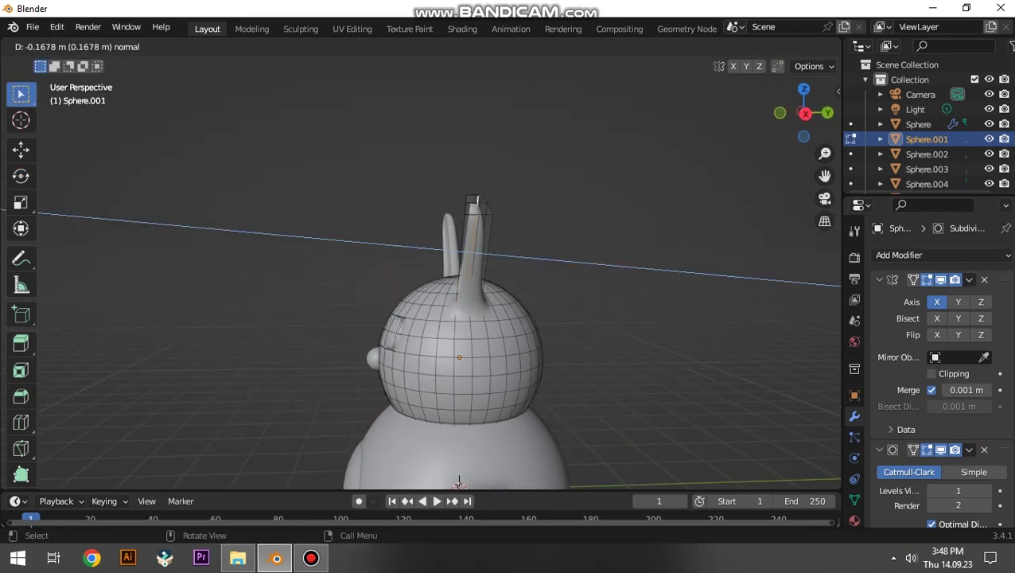
pyautogui.click(459, 481)
pyautogui.moveTo(431, 465); pyautogui.dragTo(367, 449, button='middle')
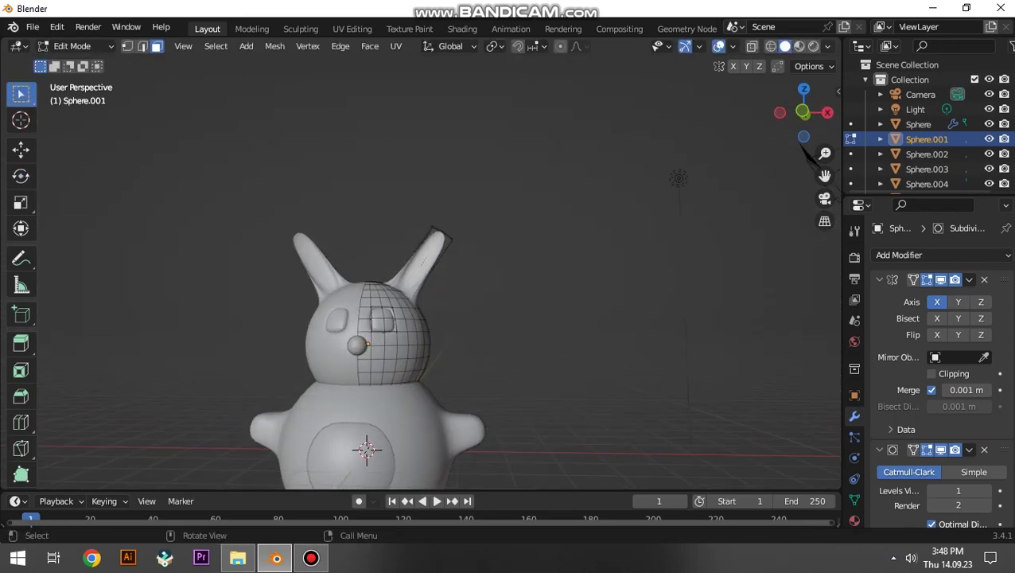
pyautogui.scroll(-3, 421, 262)
pyautogui.press('Tab')
# Add a UV sphere to the right of the bunny and give it Shade Auto Smooth.
pyautogui.scroll(3, 421, 263)
pyautogui.moveTo(376, 414)
pyautogui.mouseDown(button='middle')
pyautogui.moveTo(403, 408)
pyautogui.moveTo(412, 358)
pyautogui.mouseUp(button='middle')
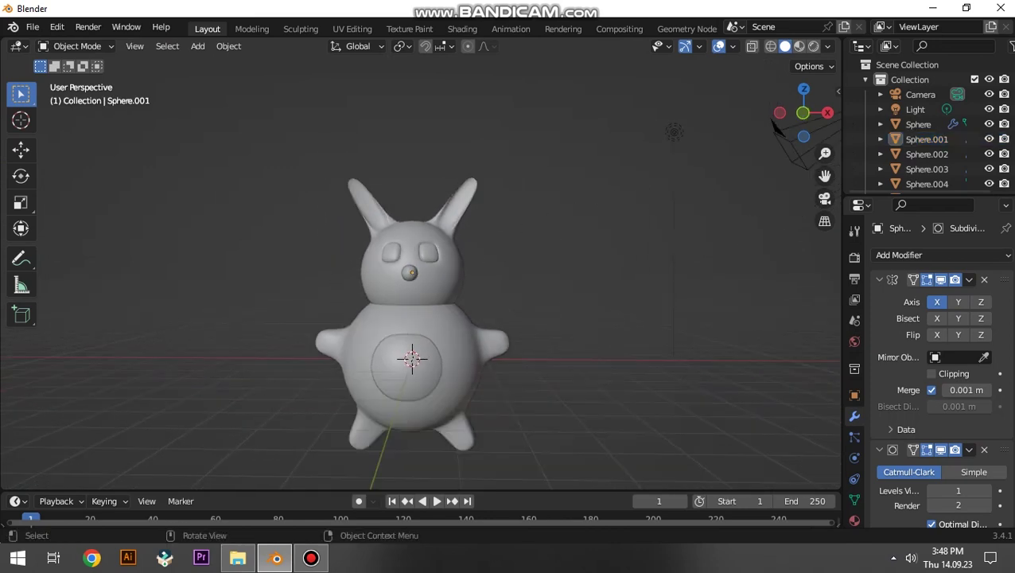
pyautogui.click(412, 358)
pyautogui.click(652, 287)
pyautogui.press('g')
pyautogui.click(573, 363)
pyautogui.moveTo(573, 363); pyautogui.dragTo(477, 350, button='middle')
pyautogui.scroll(3, 420, 286)
pyautogui.rightClick(430, 230)
pyautogui.click(430, 232)
# Select the new sphere's lower front faces and add a Subdivision Surface modifier.
pyautogui.press('Tab')
pyautogui.press('KP_1')
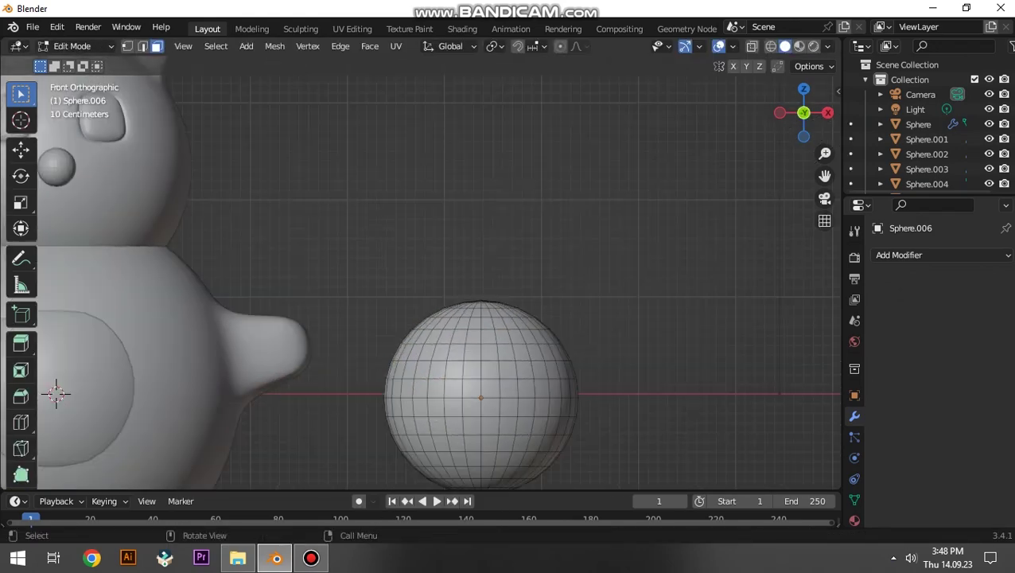
pyautogui.scroll(2, 448, 359)
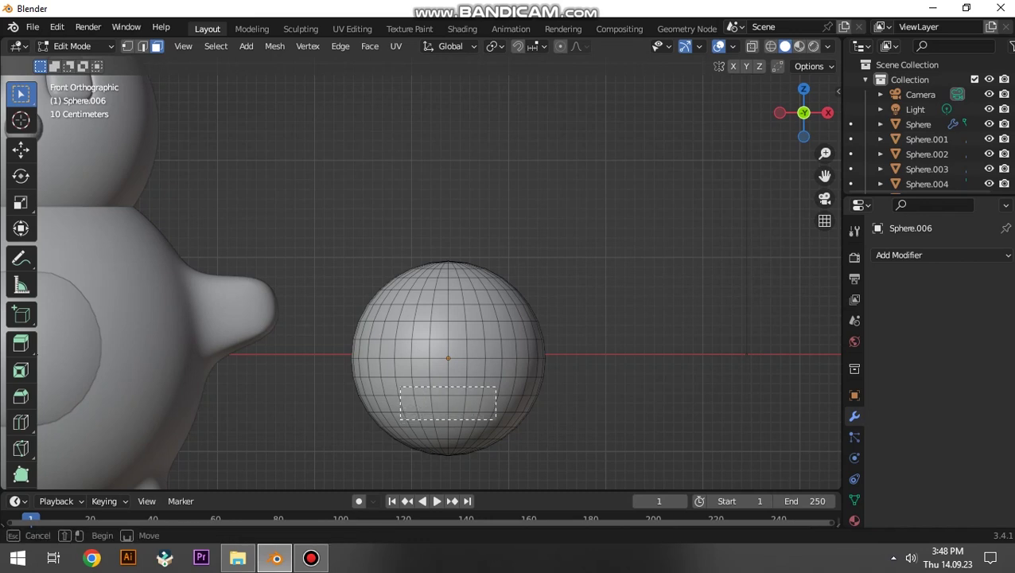
pyautogui.moveTo(400, 387); pyautogui.dragTo(496, 417)
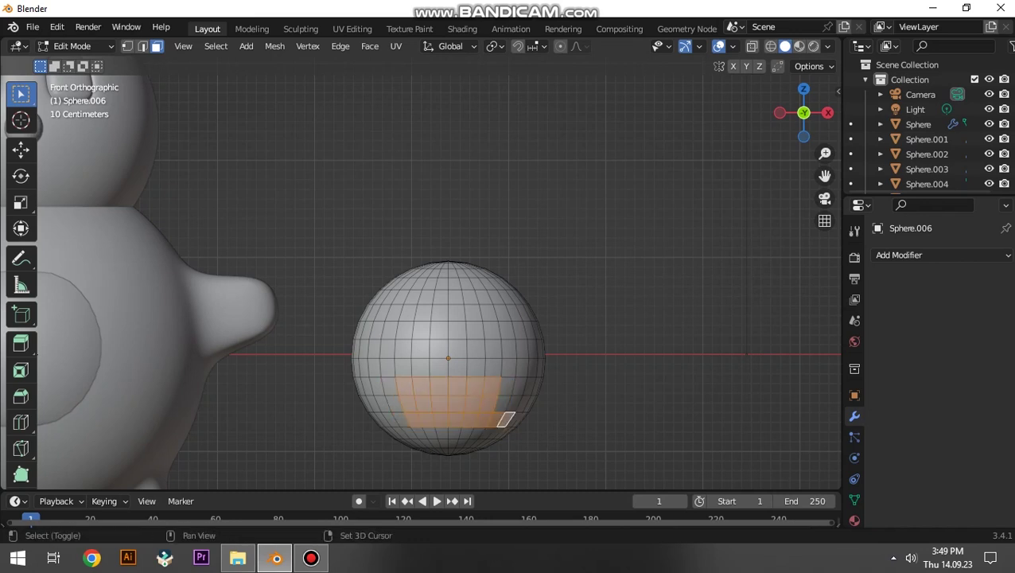
pyautogui.moveTo(414, 302); pyautogui.dragTo(509, 287, button='middle')
pyautogui.click(899, 254)
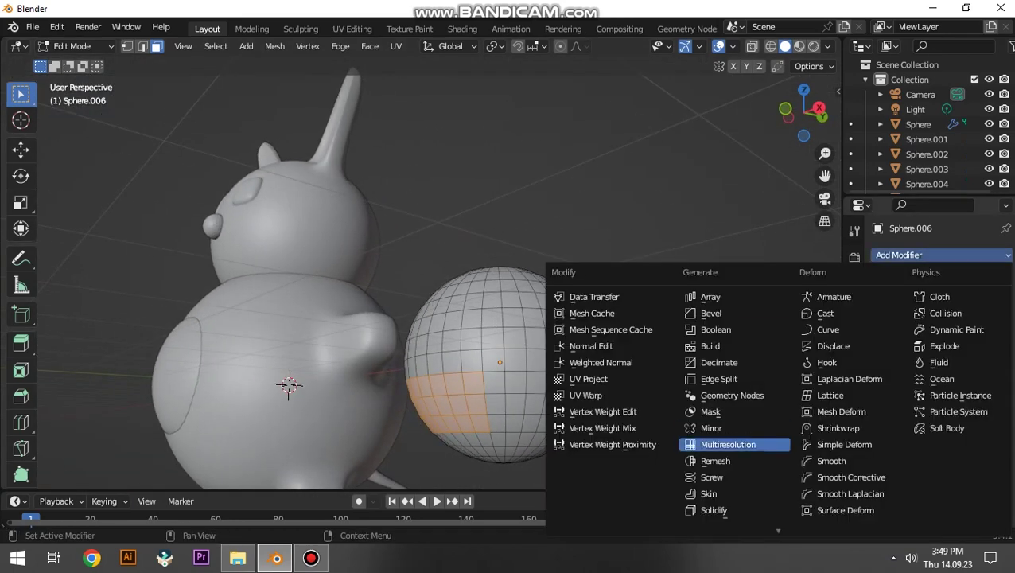
pyautogui.click(736, 502)
# Extrude the selected faces inward to carve a mouth pocket into the sphere.
pyautogui.moveTo(557, 358); pyautogui.dragTo(478, 350, button='middle')
pyautogui.press('e')
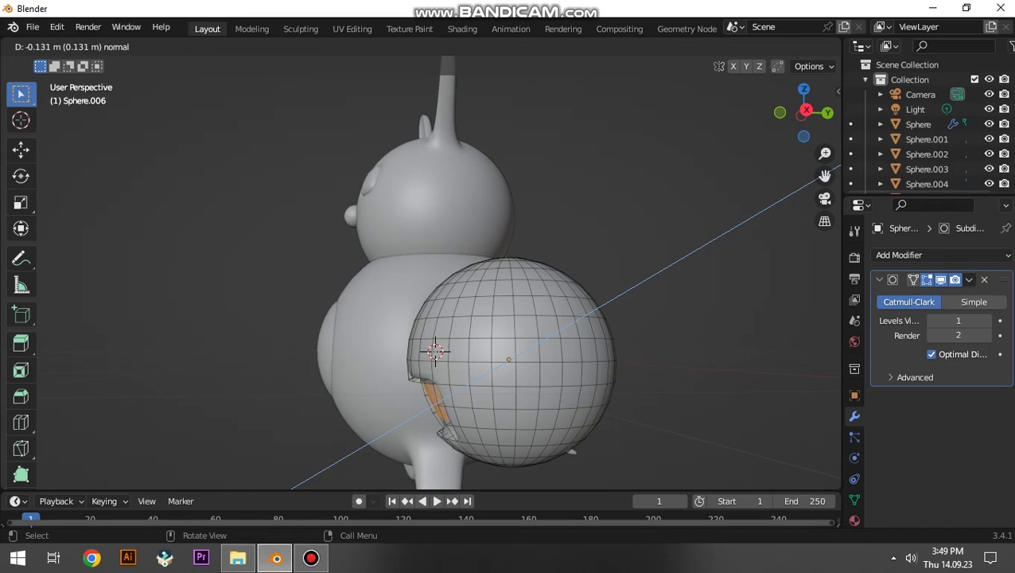
pyautogui.press('Return')
pyautogui.moveTo(509, 350); pyautogui.dragTo(462, 318, button='middle')
pyautogui.scroll(2, 465, 350)
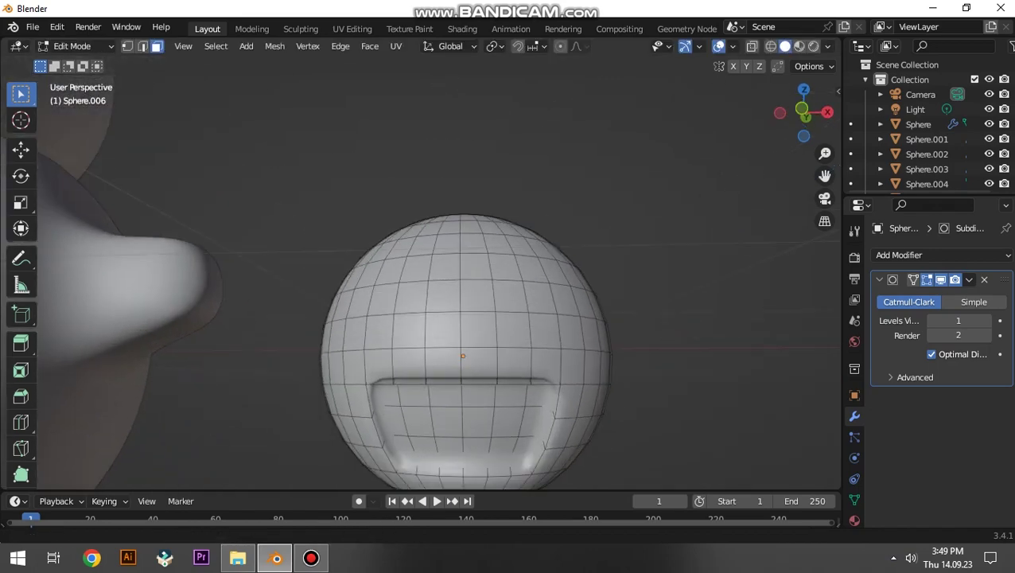
pyautogui.moveTo(477, 359); pyautogui.dragTo(470, 327, button='middle')
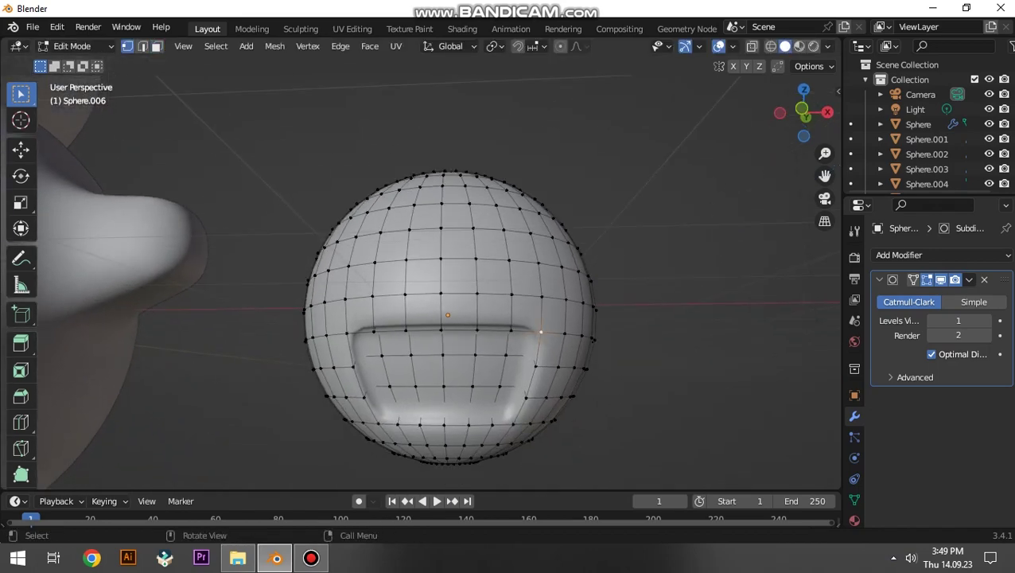
# Raise the right and left mouth-corner vertices to reshape the mouth rim.
pyautogui.press('g')
pyautogui.click(586, 281)
pyautogui.press('g')
pyautogui.press('Return')
pyautogui.click(354, 331)
pyautogui.press('g')
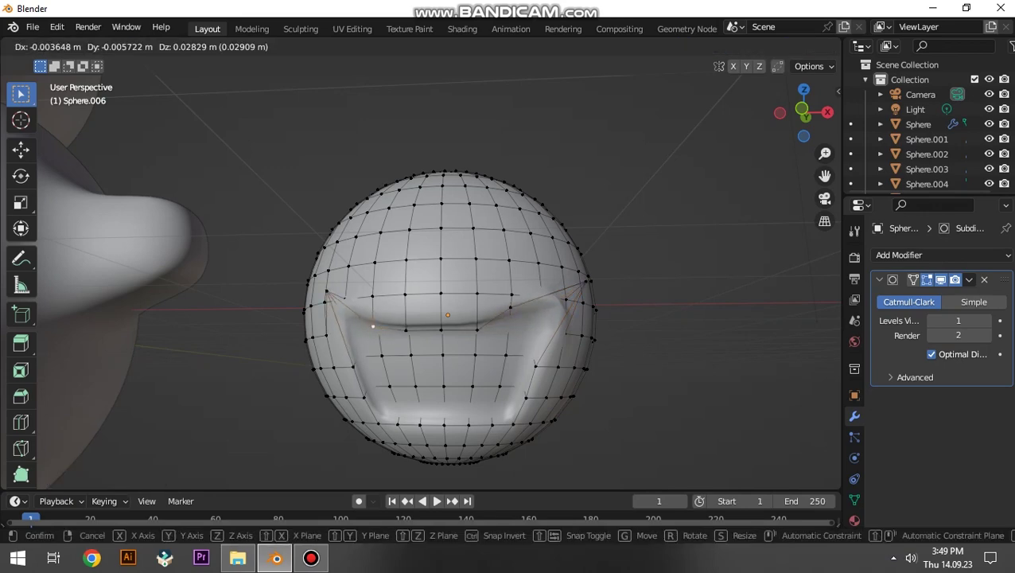
pyautogui.click(327, 292)
pyautogui.scroll(-5, 327, 291)
pyautogui.scroll(3, 326, 292)
pyautogui.scroll(2, 442, 303)
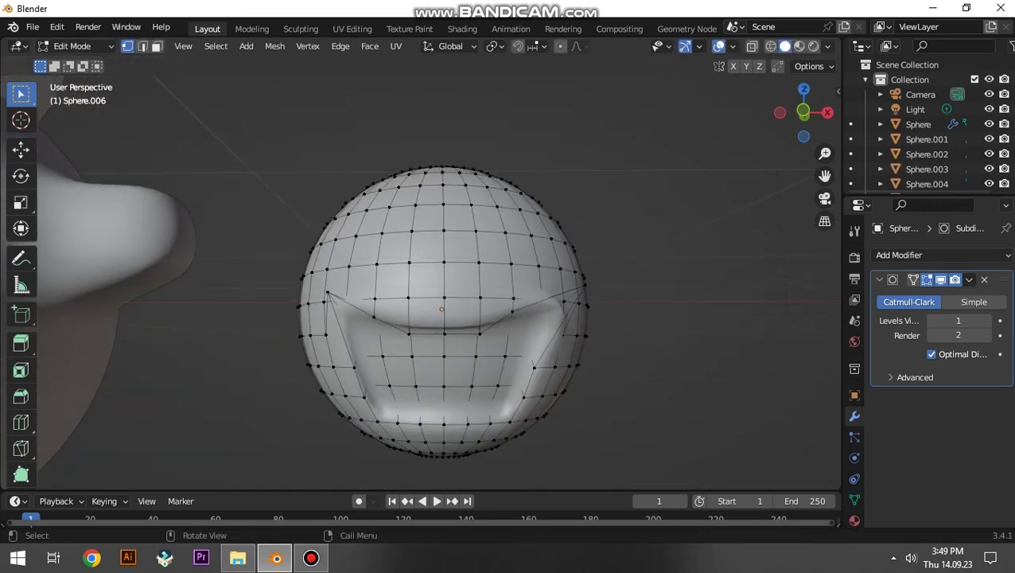
# Delete all of the sphere's vertices to clear its mesh.
pyautogui.press('a')
pyautogui.press('x')
pyautogui.click(445, 330)
pyautogui.scroll(2, 438, 295)
pyautogui.hotkey('shift', 'a')
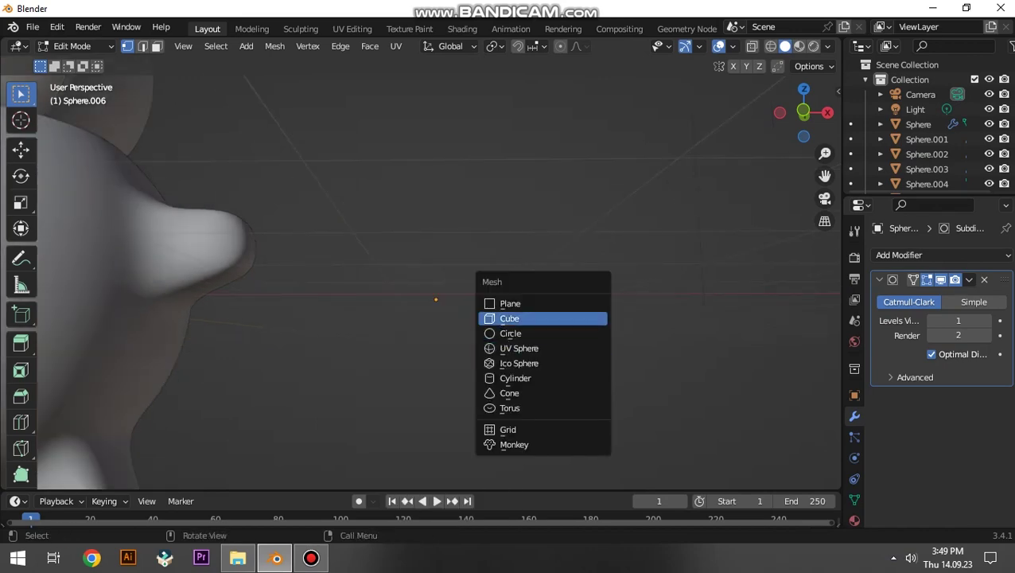
# Add a new UV sphere, move it to the right, and frame it in front orthographic view.
pyautogui.click(518, 348)
pyautogui.scroll(-4, 519, 348)
pyautogui.press('g')
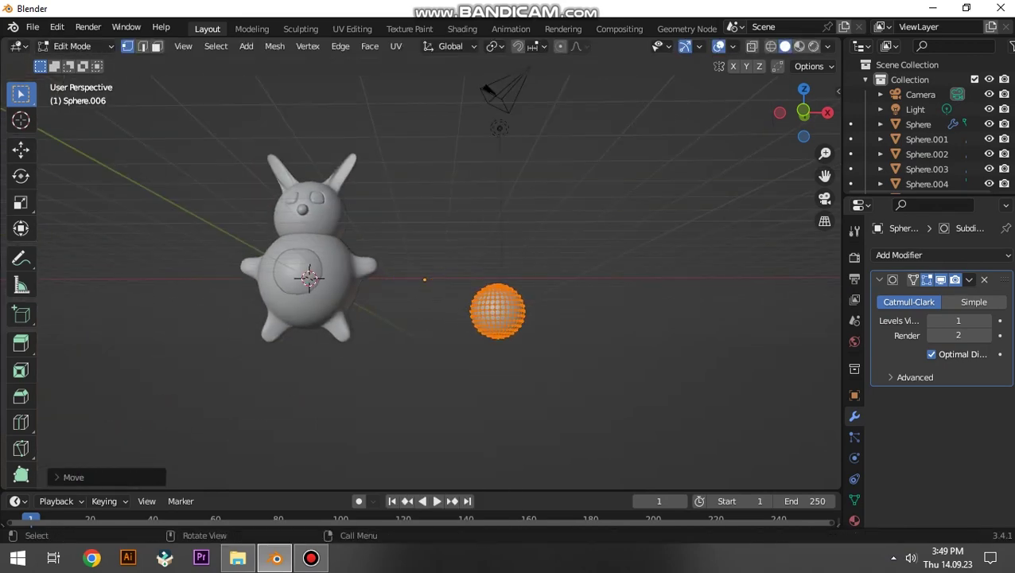
pyautogui.scroll(2, 422, 279)
pyautogui.scroll(2, 422, 278)
pyautogui.scroll(1, 422, 279)
pyautogui.hotkey('alt', 'a')
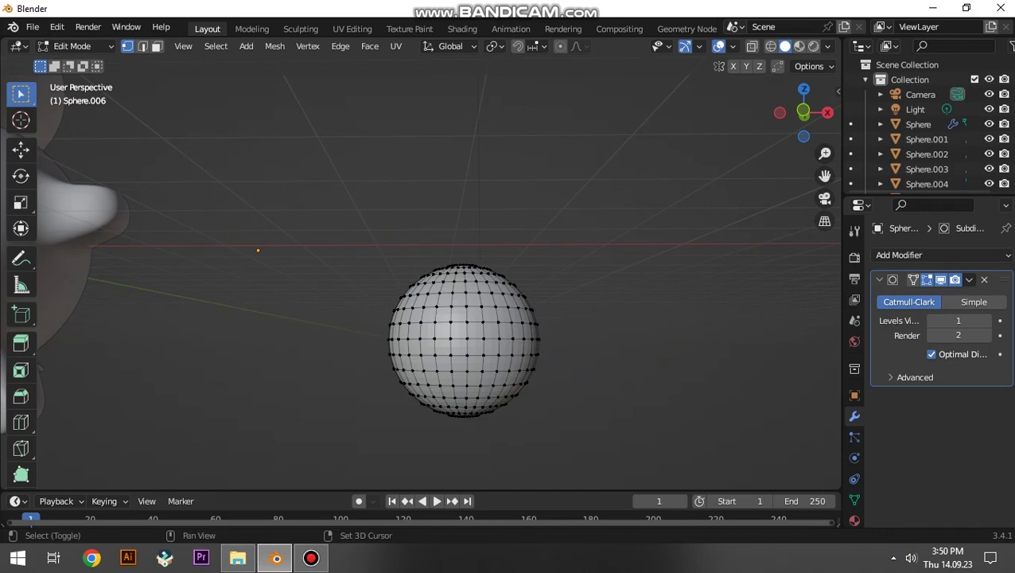
pyautogui.press('KP_1')
pyautogui.scroll(3, 477, 334)
pyautogui.keyDown('shift'); pyautogui.moveTo(478, 335); pyautogui.dragTo(441, 255, button='middle'); pyautogui.keyUp('shift')
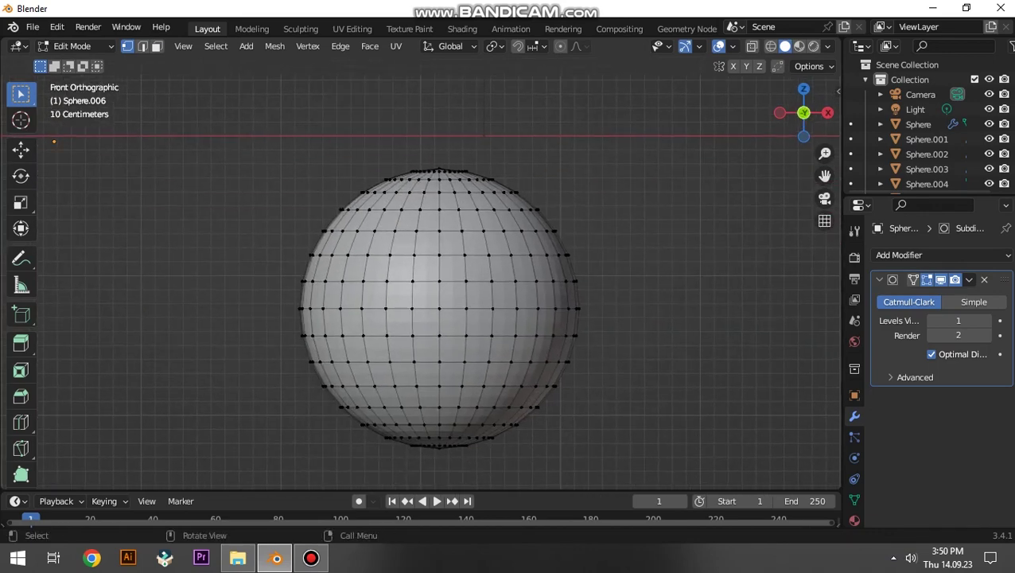
# Select a rectangle of front faces, add a second Subdivision Surface modifier, and extrude them inward.
pyautogui.moveTo(347, 334); pyautogui.dragTo(492, 385)
pyautogui.click(355, 348)
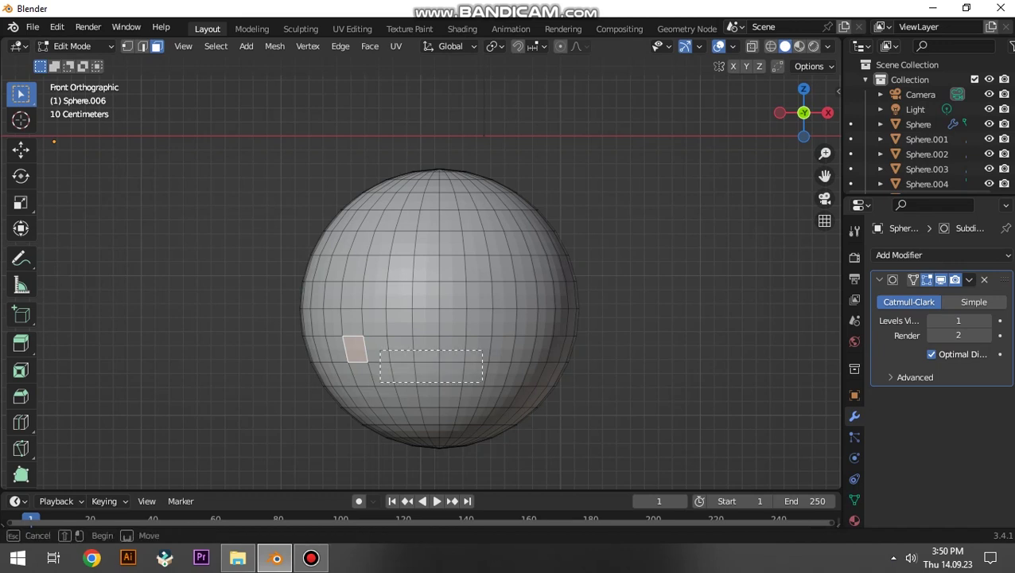
pyautogui.hotkey('ctrl', 'z')
pyautogui.hotkey('ctrl', 'z')
pyautogui.moveTo(363, 334); pyautogui.dragTo(516, 386)
pyautogui.moveTo(516, 385)
pyautogui.mouseDown(button='middle')
pyautogui.moveTo(605, 351)
pyautogui.moveTo(446, 318)
pyautogui.mouseUp(button='middle')
pyautogui.click(899, 255)
pyautogui.click(657, 440)
pyautogui.press('e')
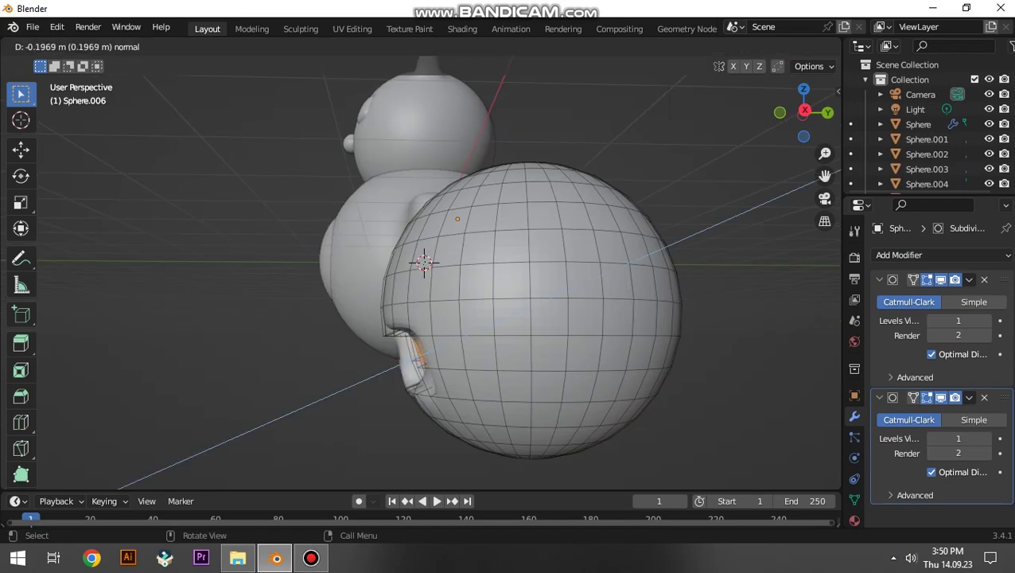
pyautogui.press('Return')
# In vertex select mode, pull a vertex on the cavity edge outward.
pyautogui.moveTo(424, 263); pyautogui.dragTo(509, 271, button='middle')
pyautogui.hotkey('alt', 'a')
pyautogui.press('1')
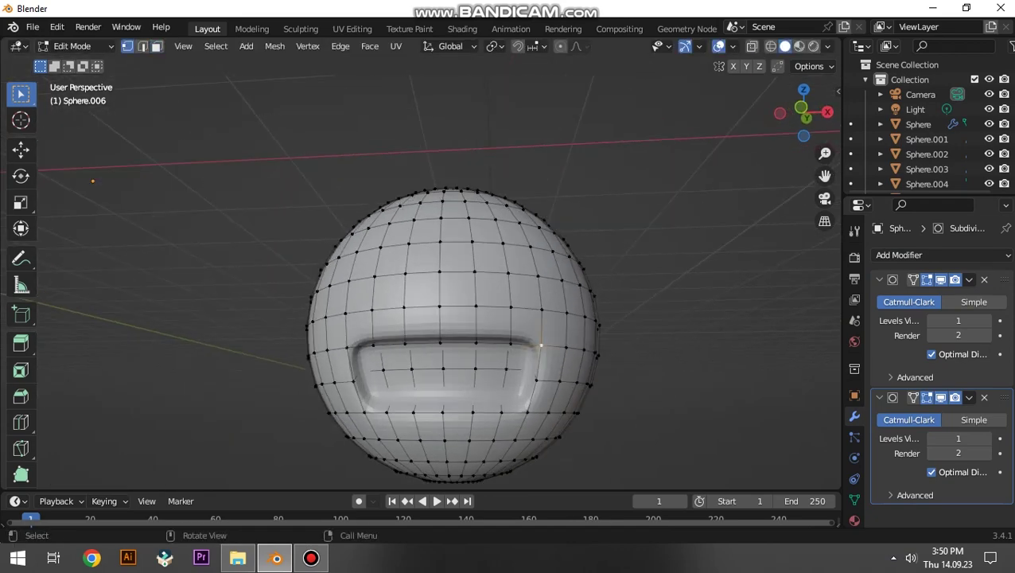
pyautogui.press('g')
pyautogui.click(569, 315)
pyautogui.press('g')
pyautogui.press('Return')
pyautogui.moveTo(446, 318); pyautogui.dragTo(526, 319, button='middle')
pyautogui.press('1')
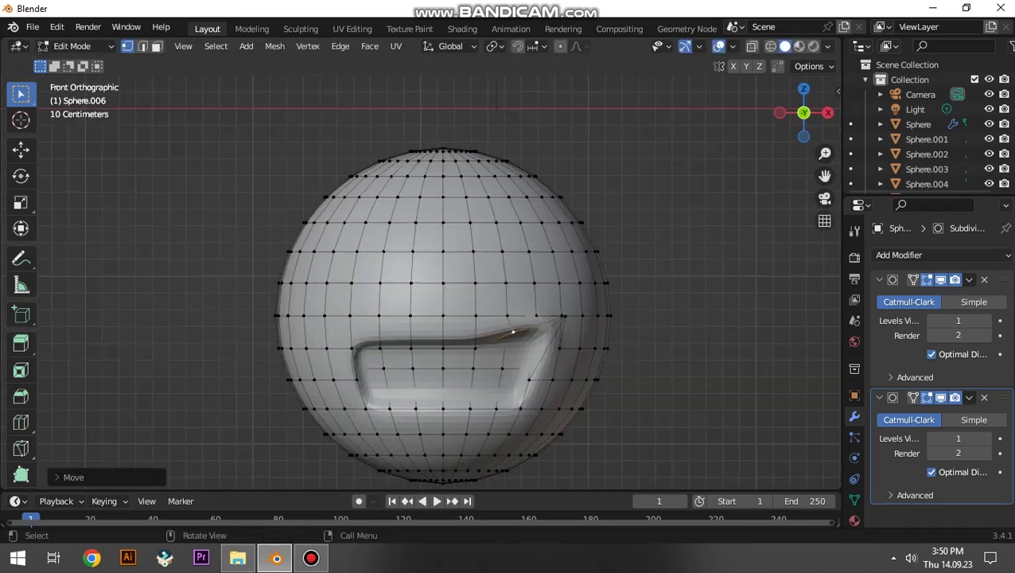
pyautogui.press('g')
pyautogui.press('Return')
# Reshape the cavity by moving its left corner, an upper-edge vertex and its right corner.
pyautogui.click(352, 347)
pyautogui.press('g')
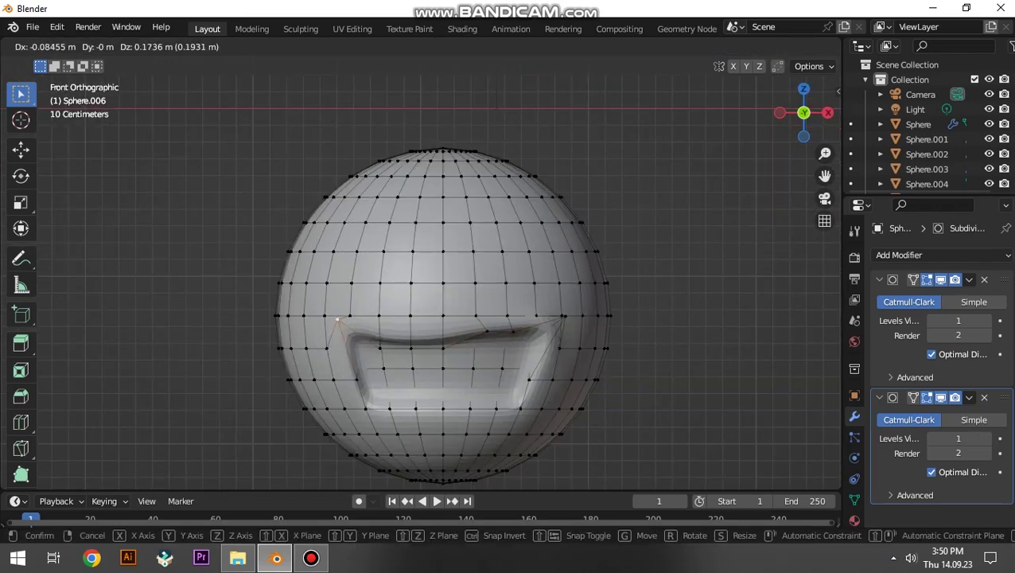
pyautogui.press('Return')
pyautogui.click(410, 342)
pyautogui.press('g')
pyautogui.press('Return')
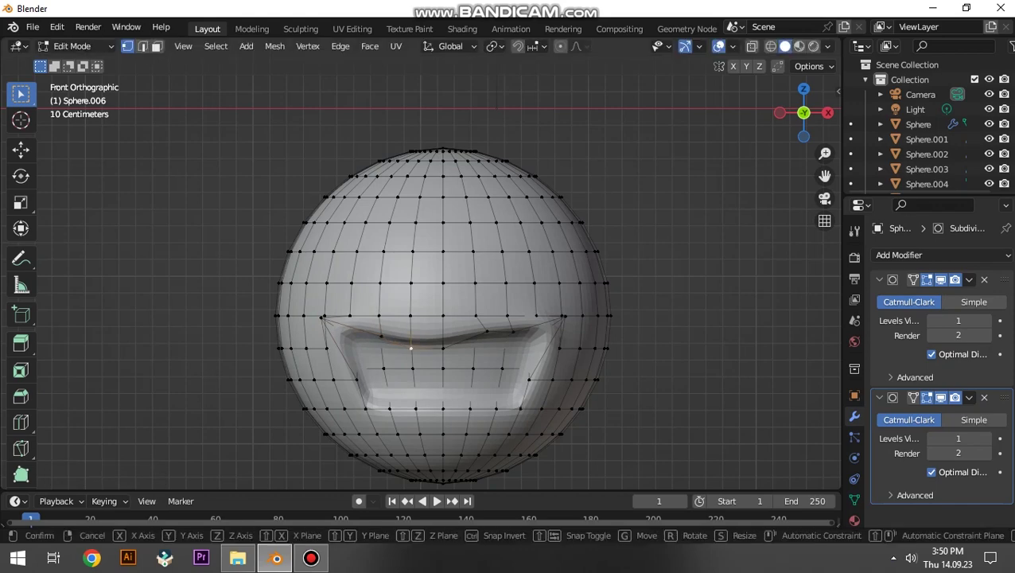
pyautogui.click(444, 345)
pyautogui.press('g')
pyautogui.press('Return')
# Select the whole sphere mesh and return to Object Mode.
pyautogui.scroll(-1, 443, 319)
pyautogui.scroll(2, 443, 318)
pyautogui.scroll(1, 444, 318)
pyautogui.scroll(-2, 443, 318)
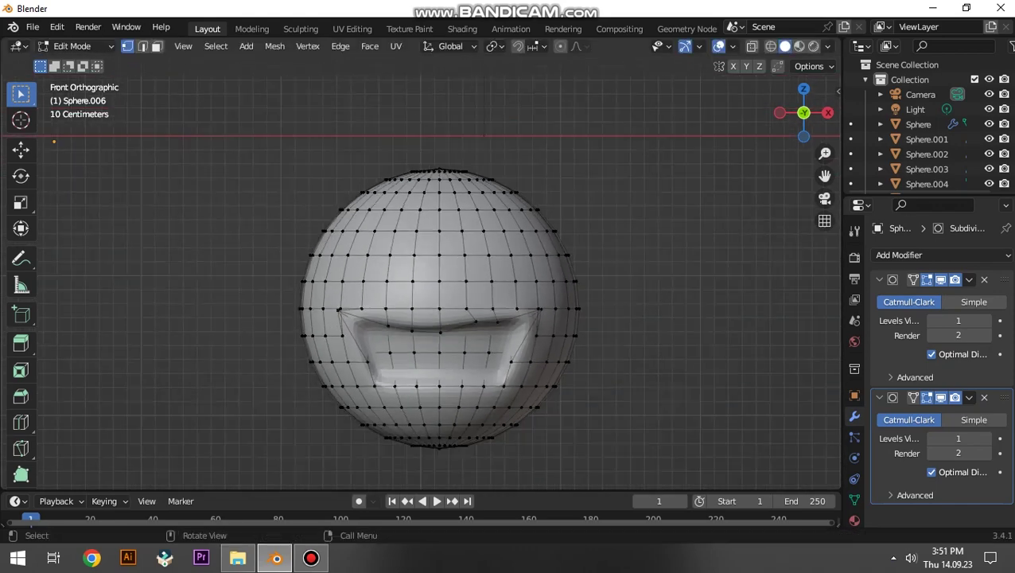
pyautogui.scroll(-1, 443, 318)
pyautogui.hotkey('ctrl', 'l')
pyautogui.hotkey('alt', 'a')
pyautogui.scroll(-2, 443, 319)
pyautogui.press('a')
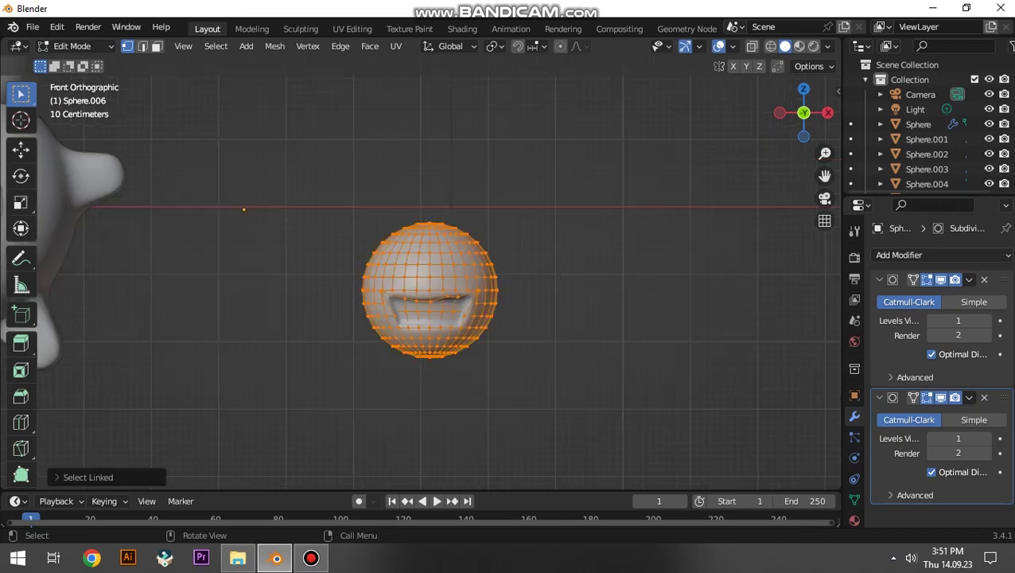
pyautogui.press('Tab')
pyautogui.scroll(2, 443, 318)
pyautogui.scroll(4, 443, 318)
# Adjust one more mouth-edge vertex into a curved lip, then return to Object Mode.
pyautogui.press('Tab')
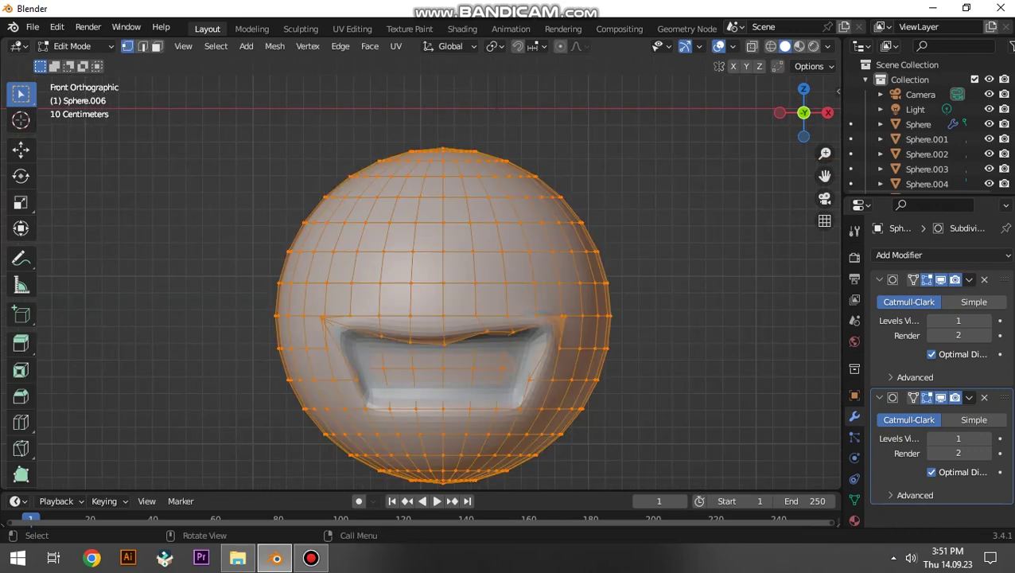
pyautogui.hotkey('alt', 'a')
pyautogui.click(481, 344)
pyautogui.press('g')
pyautogui.press('Return')
pyautogui.press('Tab')
pyautogui.scroll(-1, 443, 318)
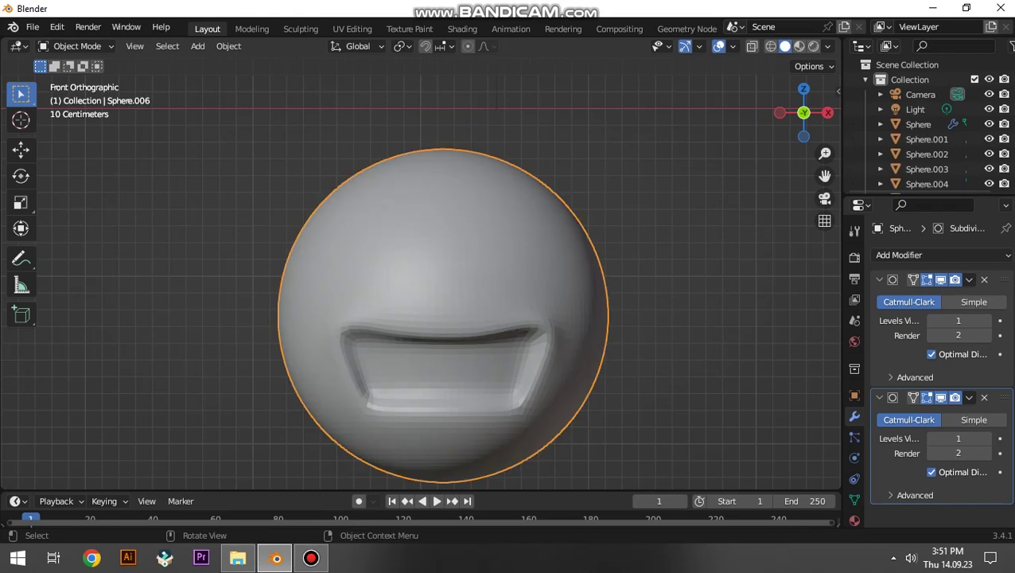
# Move Sphere.006 in front view onto the bunny's face.
pyautogui.hotkey('alt', 'a')
pyautogui.scroll(-1, 443, 318)
pyautogui.scroll(1, 443, 318)
pyautogui.press('a')
pyautogui.moveTo(443, 318)
pyautogui.mouseDown(button='middle')
pyautogui.moveTo(494, 302)
pyautogui.moveTo(478, 303)
pyautogui.moveTo(494, 303)
pyautogui.moveTo(509, 326)
pyautogui.mouseUp(button='middle')
pyautogui.scroll(-3, 443, 318)
pyautogui.press('KP_1')
pyautogui.press('g')
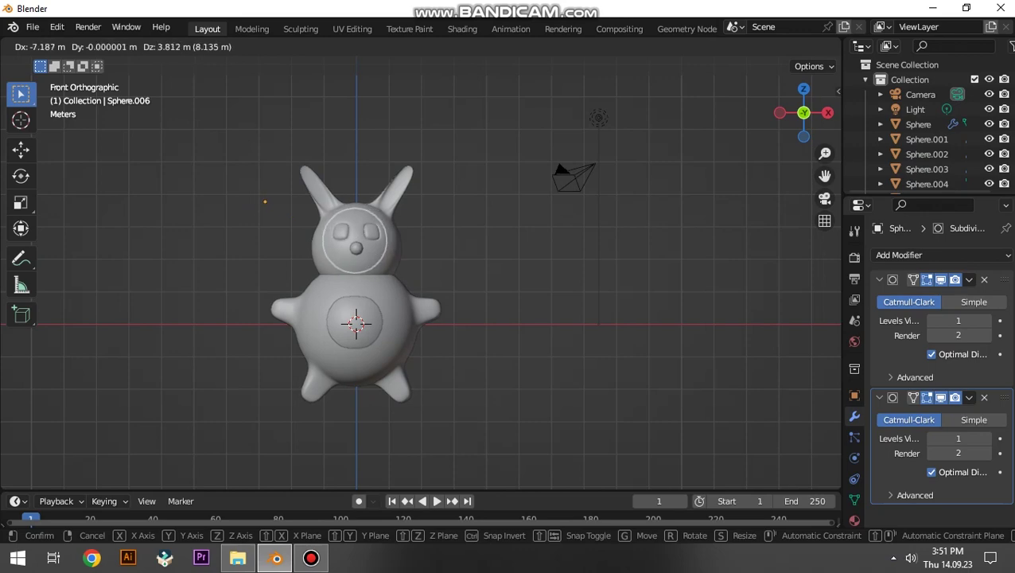
pyautogui.press('Return')
# In right side view, tilt the mouth sphere about 13 degrees and lower it on the head.
pyautogui.scroll(3, 420, 270)
pyautogui.scroll(2, 420, 271)
pyautogui.moveTo(420, 271); pyautogui.dragTo(366, 263, button='middle')
pyautogui.press('KP_3')
pyautogui.hotkey('shift', 'space')
pyautogui.press('r')
pyautogui.moveTo(590, 133); pyautogui.dragTo(592, 145)
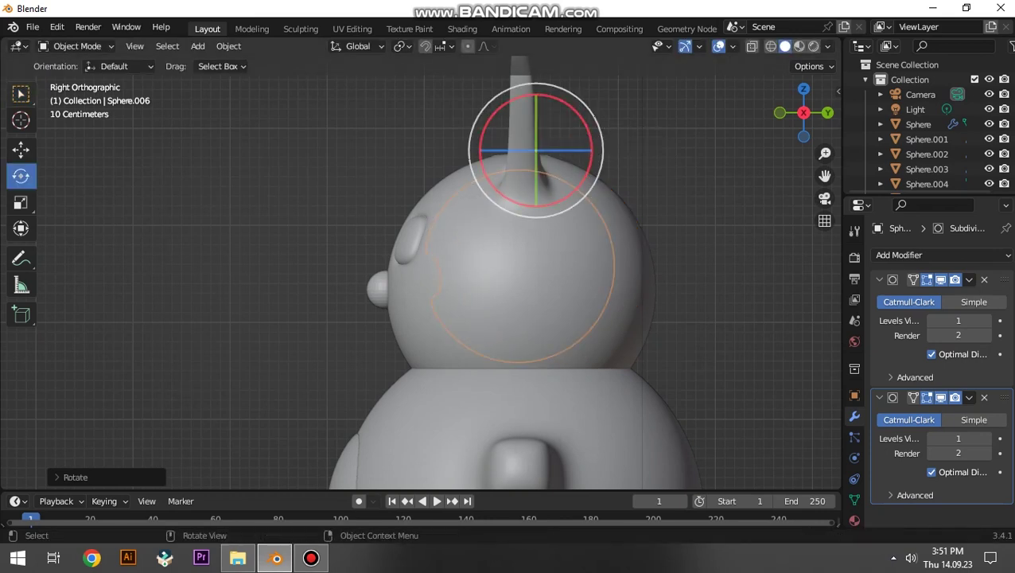
pyautogui.press('w')
pyautogui.press('g')
pyautogui.press('Return')
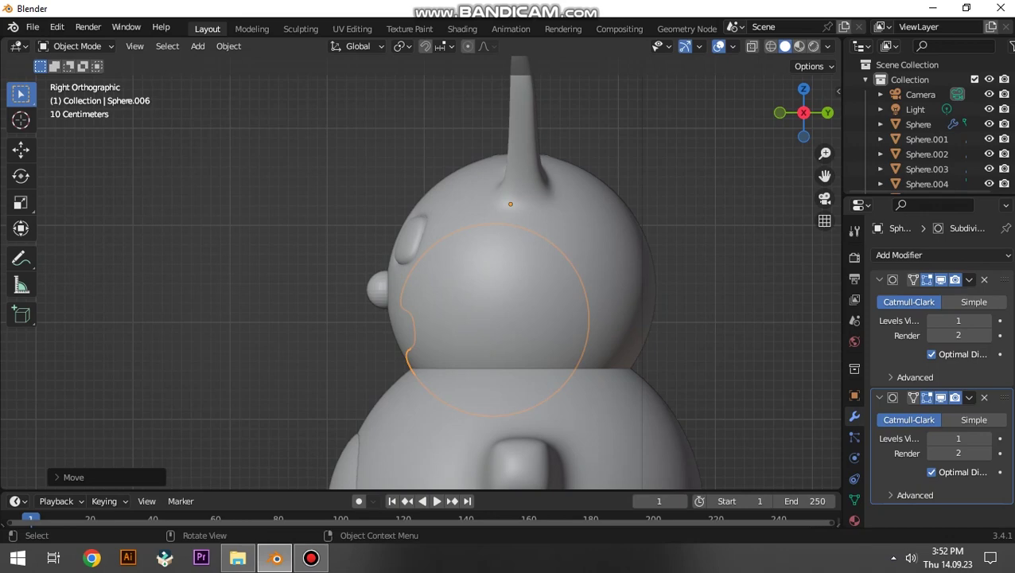
# Rotate the mouth sphere to follow the face and nudge its position several times.
pyautogui.hotkey('shift', 'space')
pyautogui.press('r')
pyautogui.moveTo(550, 199); pyautogui.dragTo(566, 220)
pyautogui.press('g')
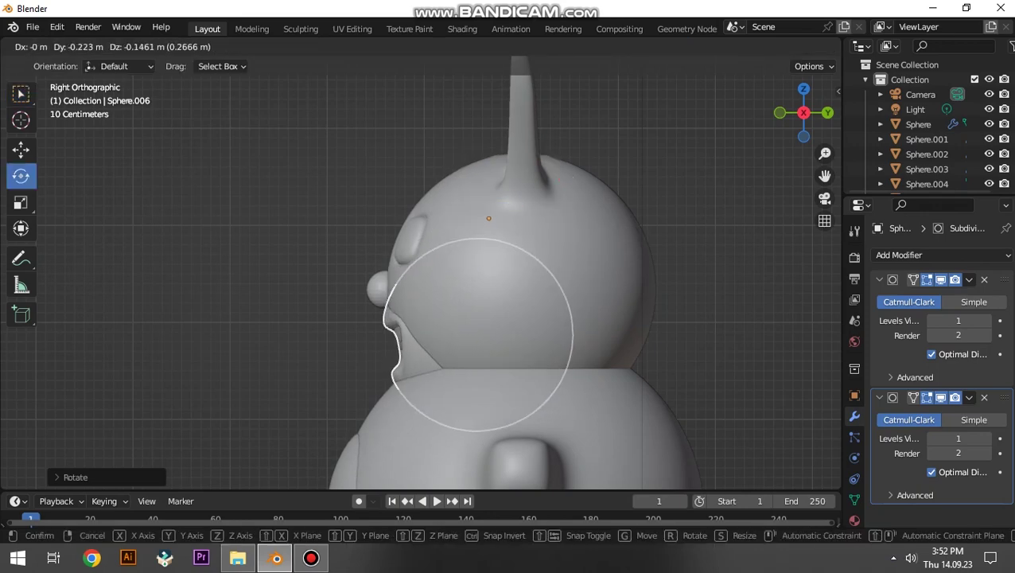
pyautogui.click(478, 335)
pyautogui.moveTo(479, 334)
pyautogui.mouseDown(button='middle')
pyautogui.moveTo(219, 227)
pyautogui.moveTo(477, 238)
pyautogui.mouseUp(button='middle')
pyautogui.press('g')
pyautogui.click(509, 319)
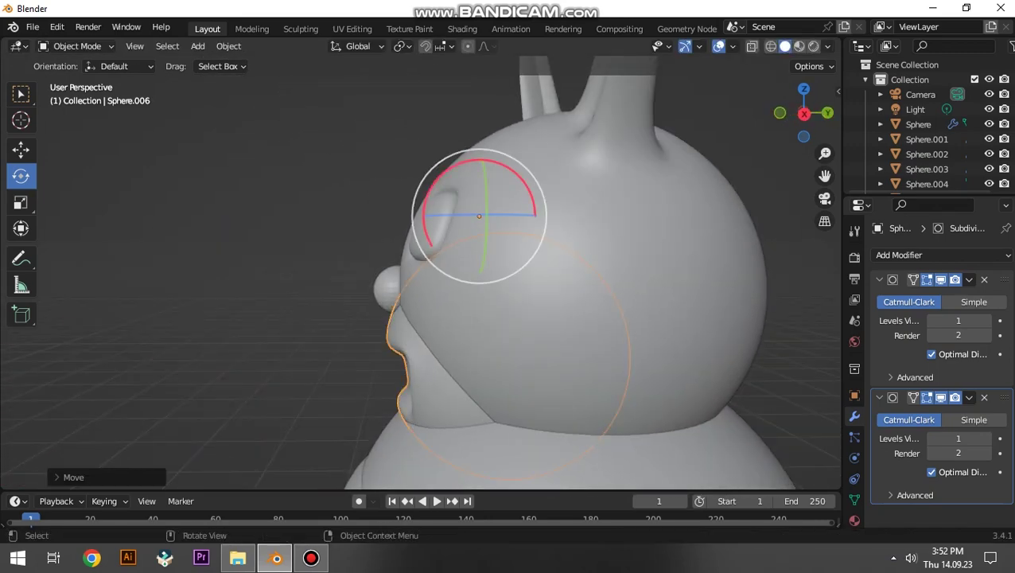
pyautogui.press('g')
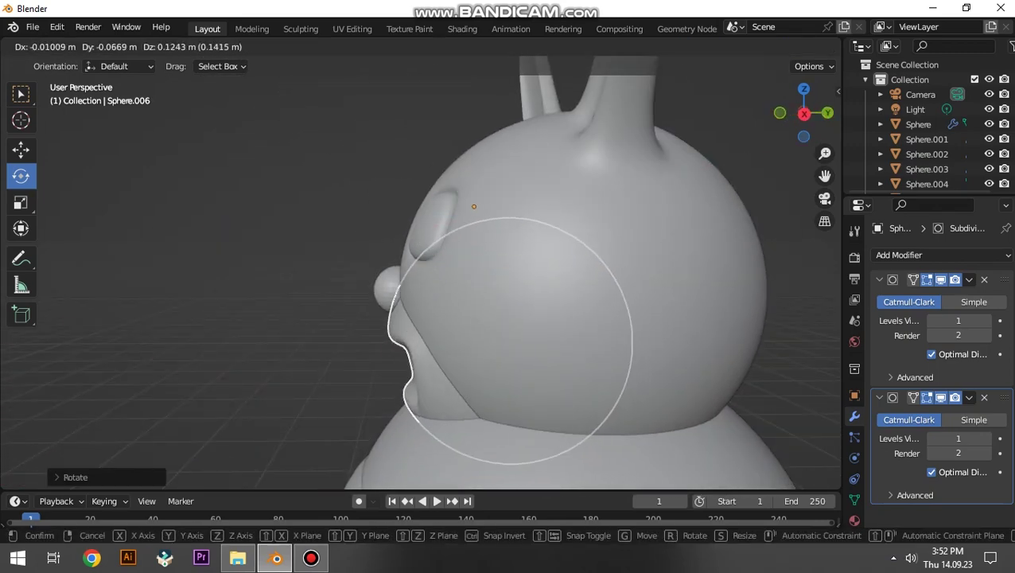
pyautogui.press('Return')
# Fine-tune the mouth sphere's final position below the nose from the front.
pyautogui.moveTo(476, 213); pyautogui.dragTo(334, 215, button='middle')
pyautogui.press('g')
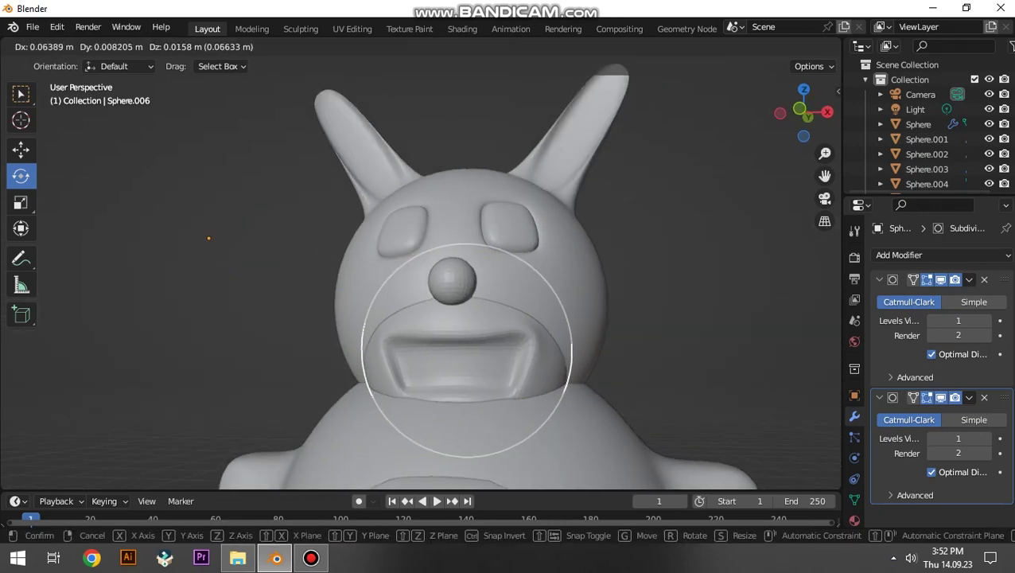
pyautogui.press('Return')
pyautogui.scroll(-3, 422, 279)
pyautogui.moveTo(422, 279)
pyautogui.mouseDown(button='middle')
pyautogui.moveTo(477, 271)
pyautogui.moveTo(422, 279)
pyautogui.mouseUp(button='middle')
pyautogui.scroll(-3, 449, 318)
pyautogui.scroll(4, 450, 318)
pyautogui.scroll(-2, 450, 318)
pyautogui.scroll(1, 450, 319)
# Check the mesh in Edit Mode and select all objects in the scene.
pyautogui.press('Tab')
pyautogui.press('Tab')
pyautogui.scroll(-4, 794, 142)
pyautogui.press('a')
pyautogui.press('Tab')
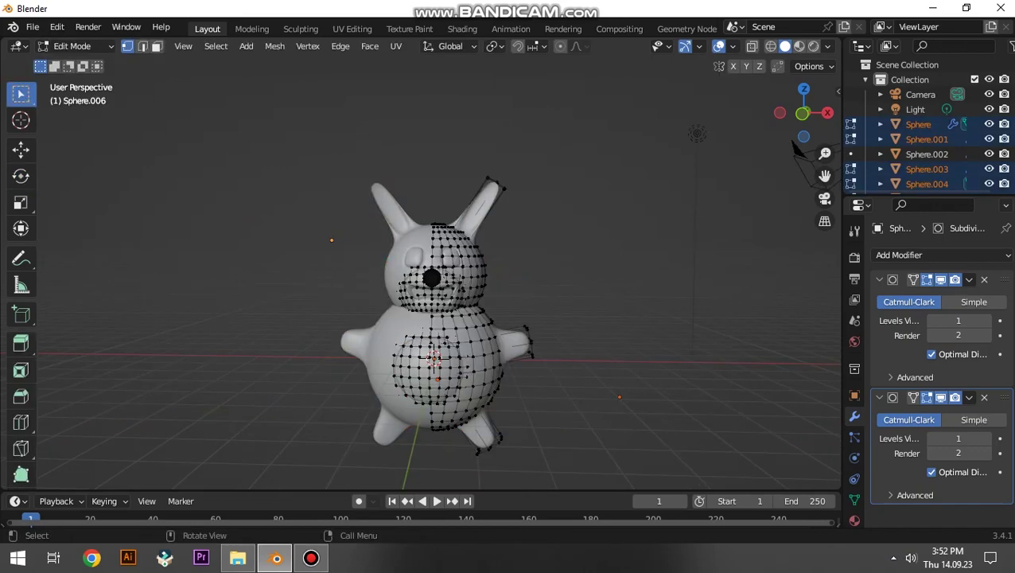
# Select the bunny's body object and select its entire linked mesh in Edit Mode.
pyautogui.press('Tab')
pyautogui.hotkey('alt', 'a')
pyautogui.moveTo(798, 146)
pyautogui.mouseDown(button='middle')
pyautogui.moveTo(828, 143)
pyautogui.moveTo(794, 129)
pyautogui.mouseUp(button='middle')
pyautogui.press('Tab')
pyautogui.press('Tab')
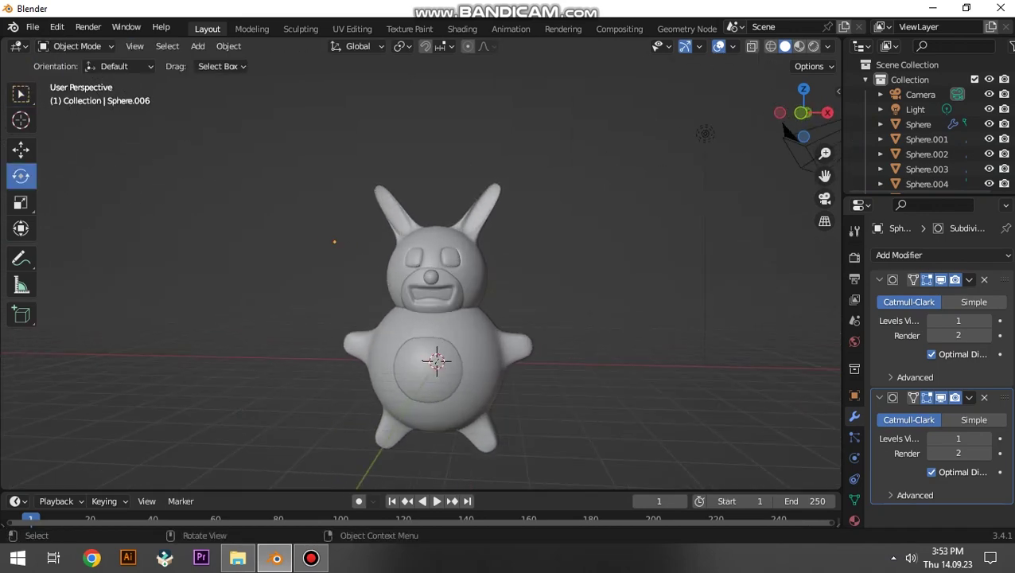
pyautogui.click(919, 124)
pyautogui.press('Tab')
pyautogui.scroll(3, 794, 129)
pyautogui.scroll(-2, 712, 141)
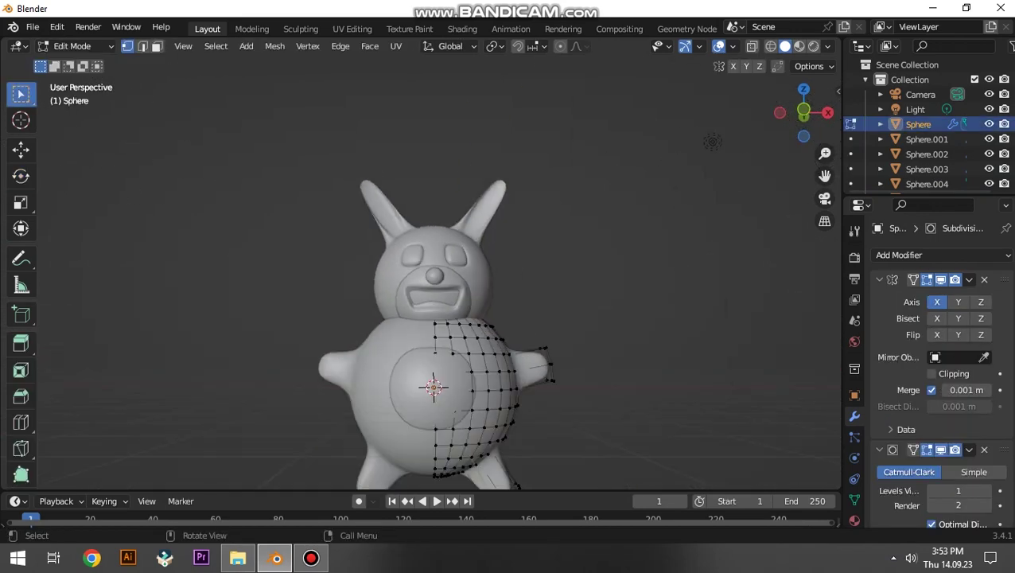
pyautogui.hotkey('ctrl', 'z')
pyautogui.hotkey('ctrl', 'z')
pyautogui.hotkey('ctrl', 'z')
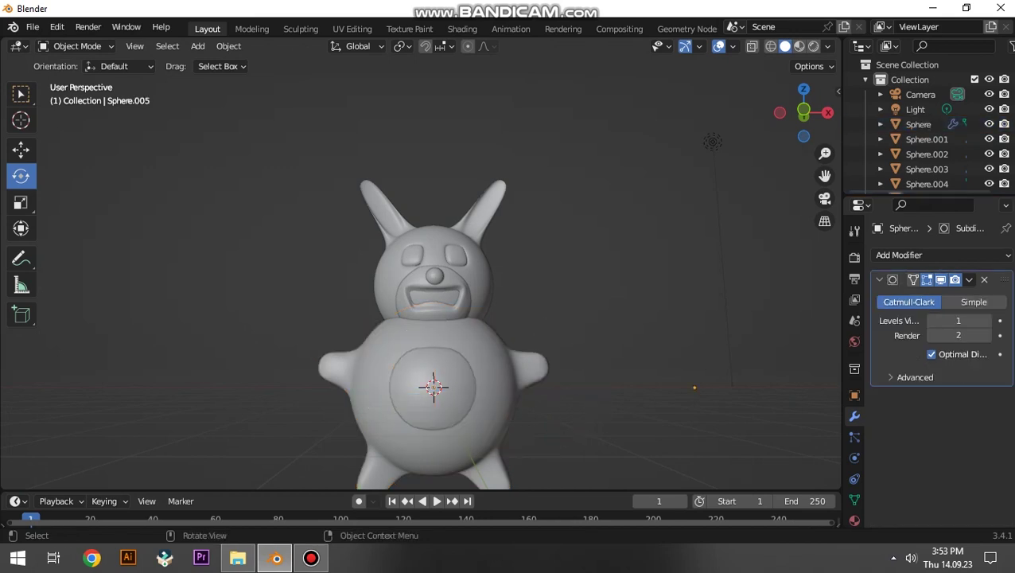
pyautogui.hotkey('ctrl', 'shift', 'z')
pyautogui.press('Tab')
pyautogui.hotkey('ctrl', 'l')
# Create a new body material named BADAN with a pink base colour.
pyautogui.click(855, 520)
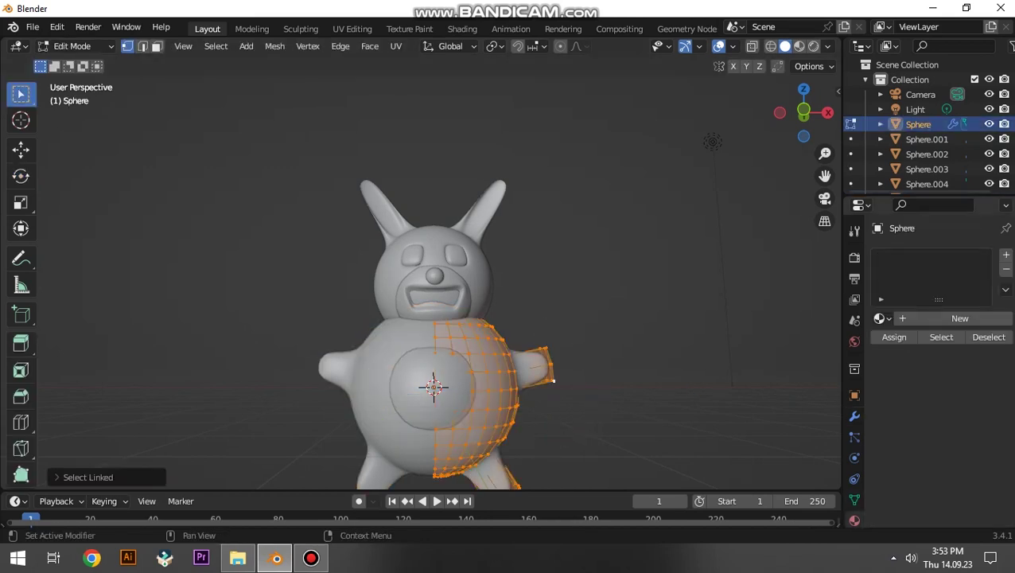
pyautogui.doubleClick(927, 319)
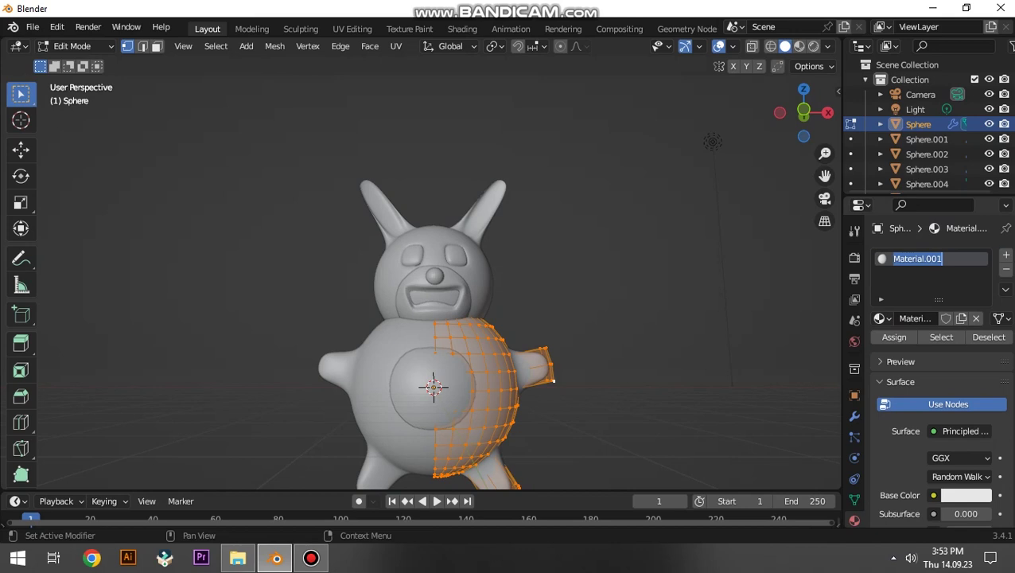
pyautogui.scroll(-3, 939, 446)
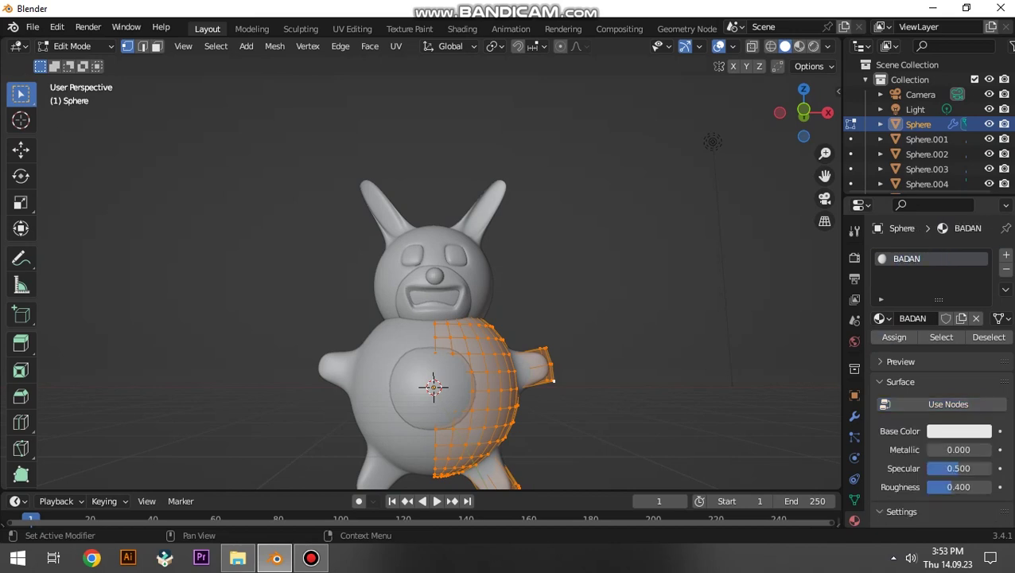
pyautogui.click(959, 431)
pyautogui.click(932, 283)
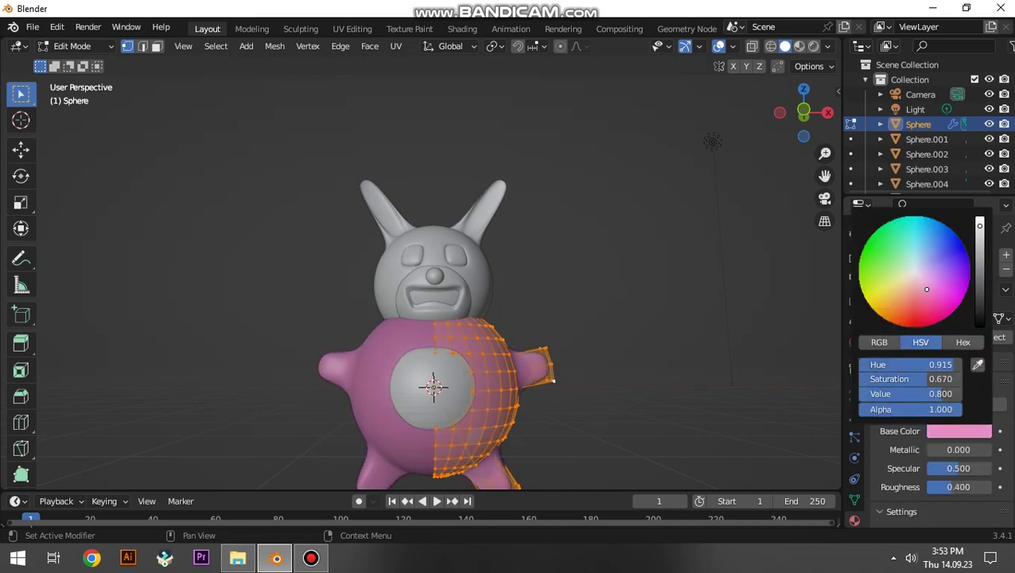
pyautogui.press('Tab')
pyautogui.press('Tab')
# Give the belly patch its own new material, PERUT, in a new material slot.
pyautogui.press('a')
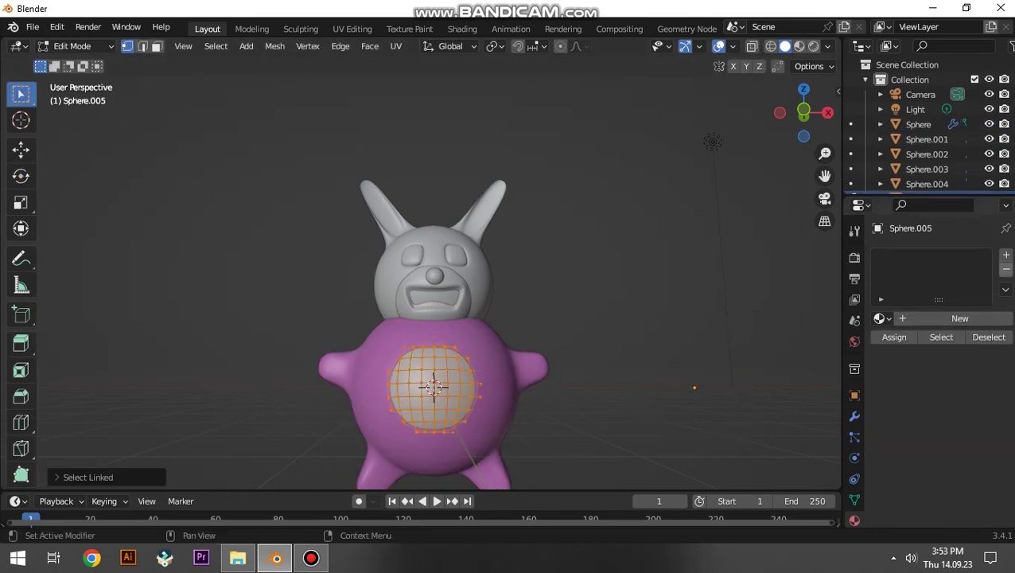
pyautogui.click(1006, 254)
pyautogui.doubleClick(946, 318)
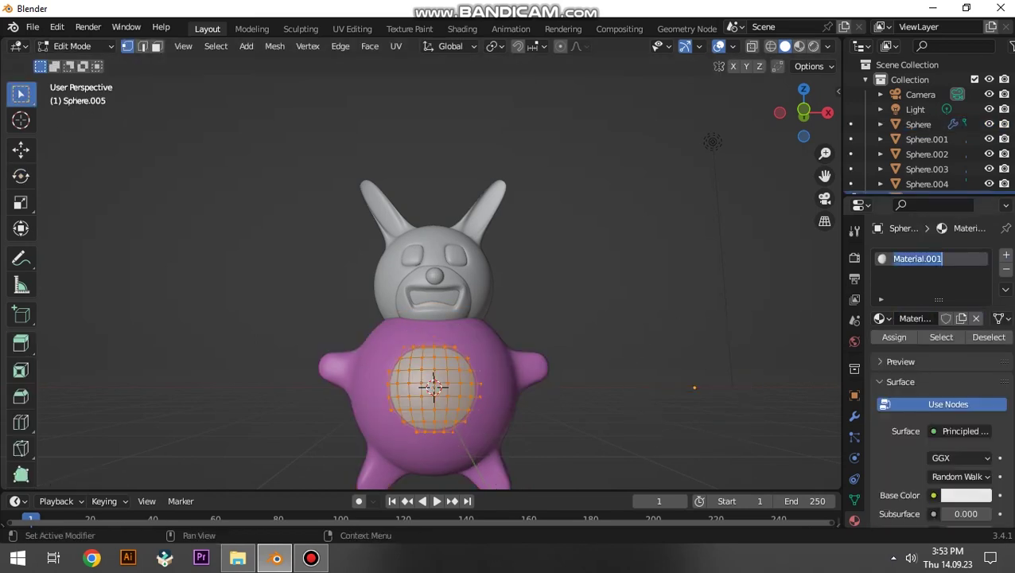
pyautogui.write('PERUT')
pyautogui.click(948, 405)
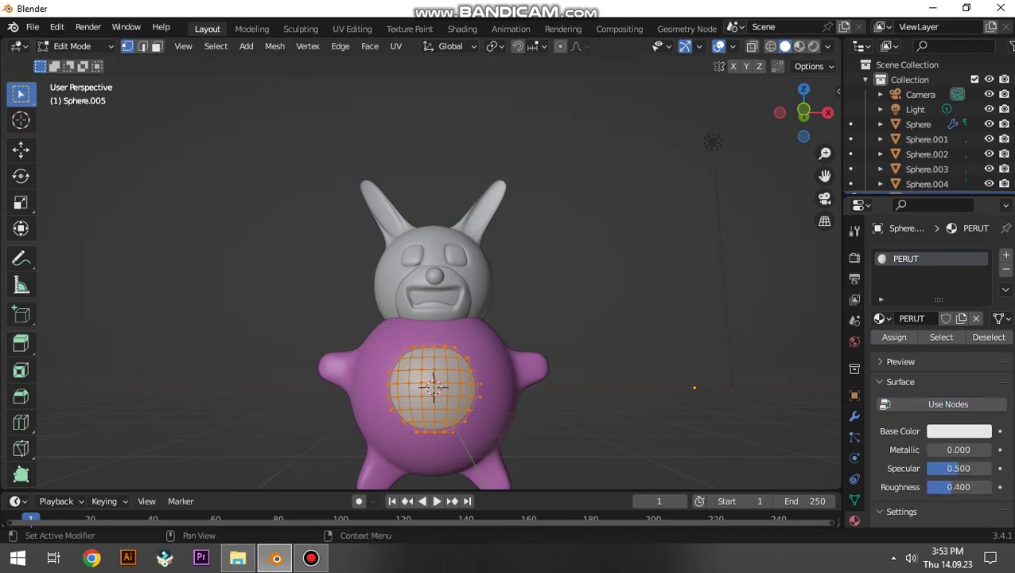
pyautogui.click(959, 431)
# Move the belly patch into place in front view.
pyautogui.moveTo(478, 319); pyautogui.dragTo(509, 302, button='middle')
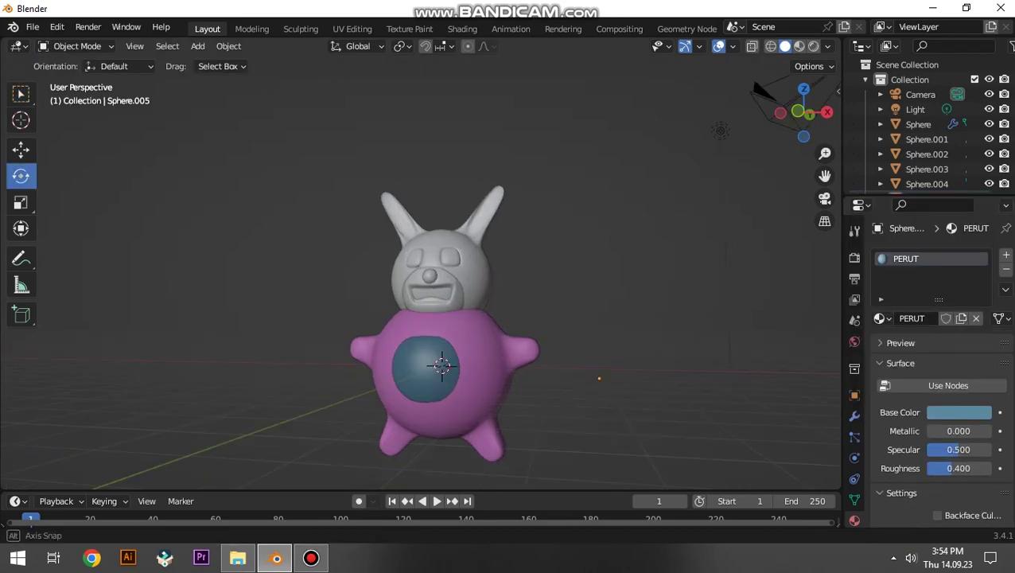
pyautogui.press('KP_1')
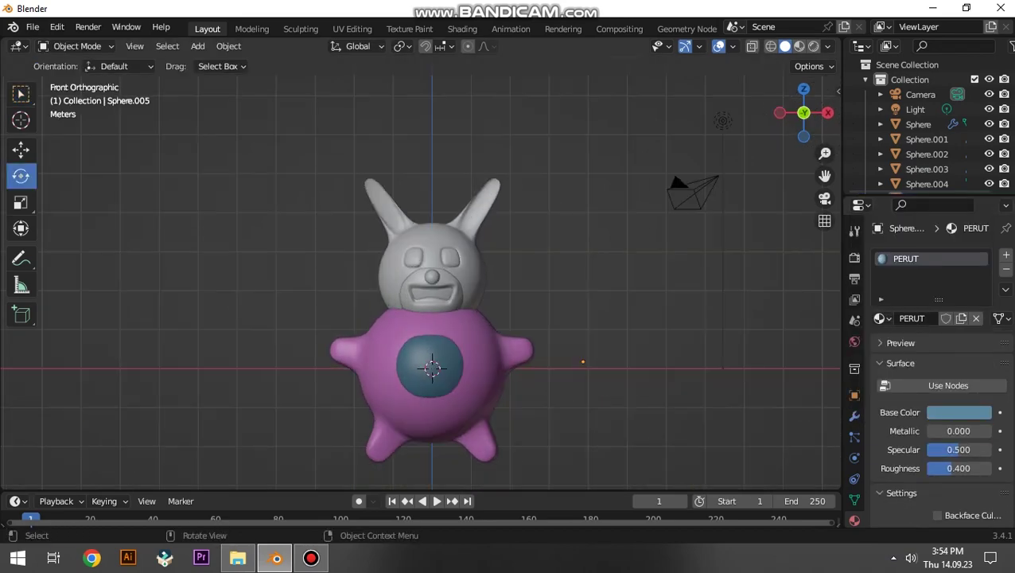
pyautogui.scroll(2, 420, 319)
pyautogui.scroll(2, 420, 318)
pyautogui.press('g')
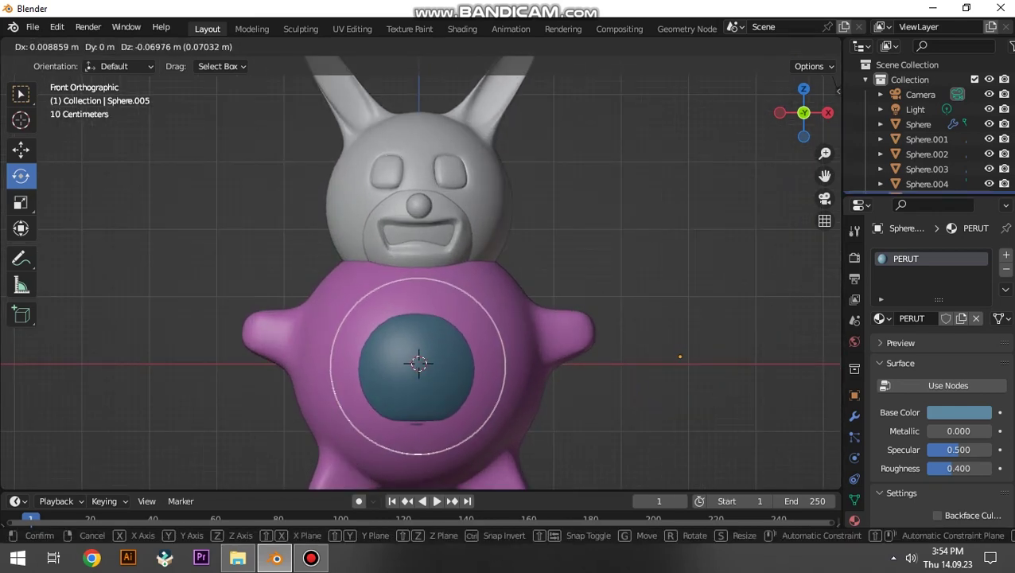
pyautogui.press('Return')
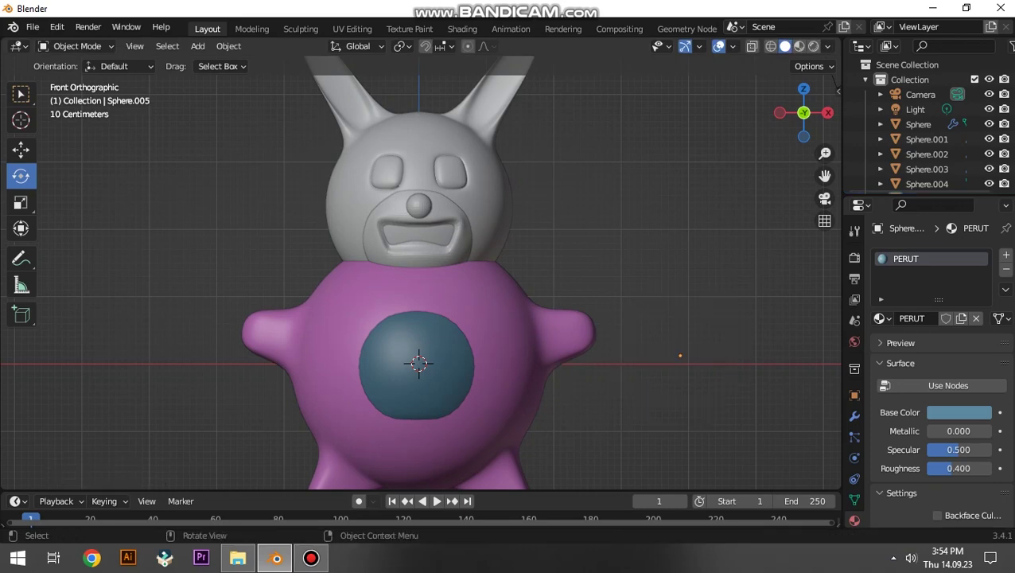
pyautogui.scroll(-2, 419, 271)
# Change the PERUT base colour to light orange on the HSV wheel.
pyautogui.press('Tab')
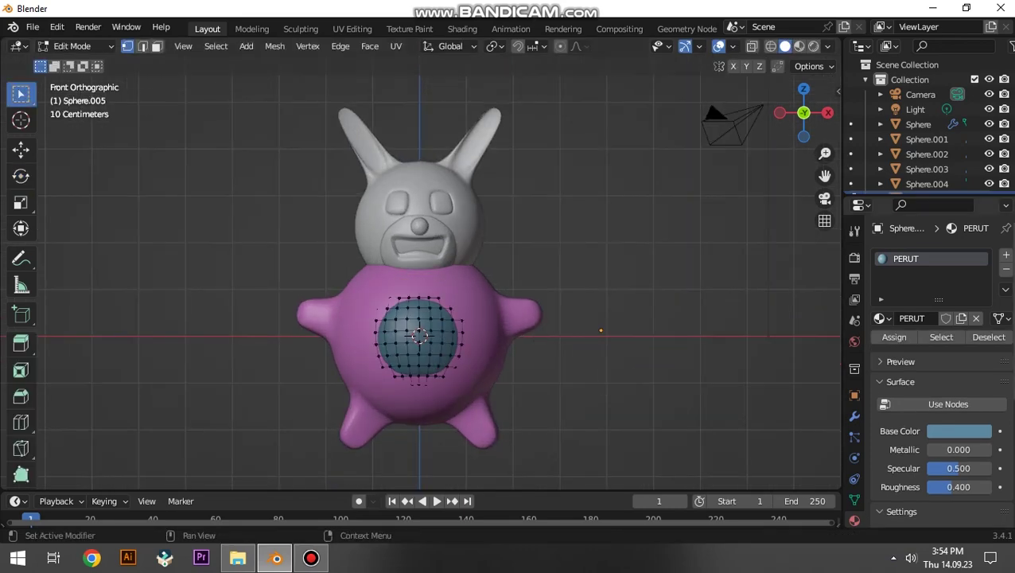
pyautogui.click(959, 431)
pyautogui.moveTo(923, 249); pyautogui.dragTo(898, 305)
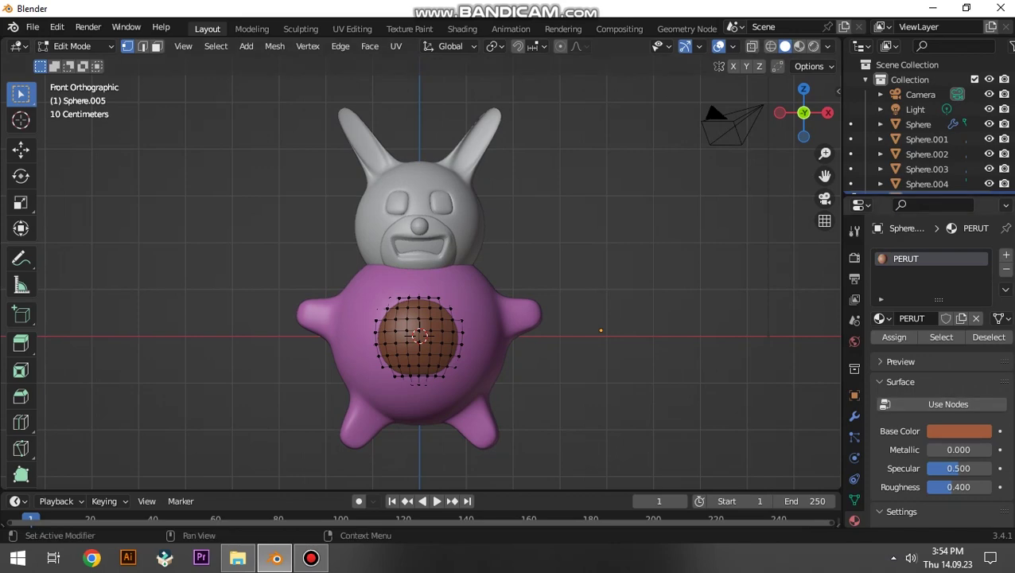
pyautogui.click(959, 430)
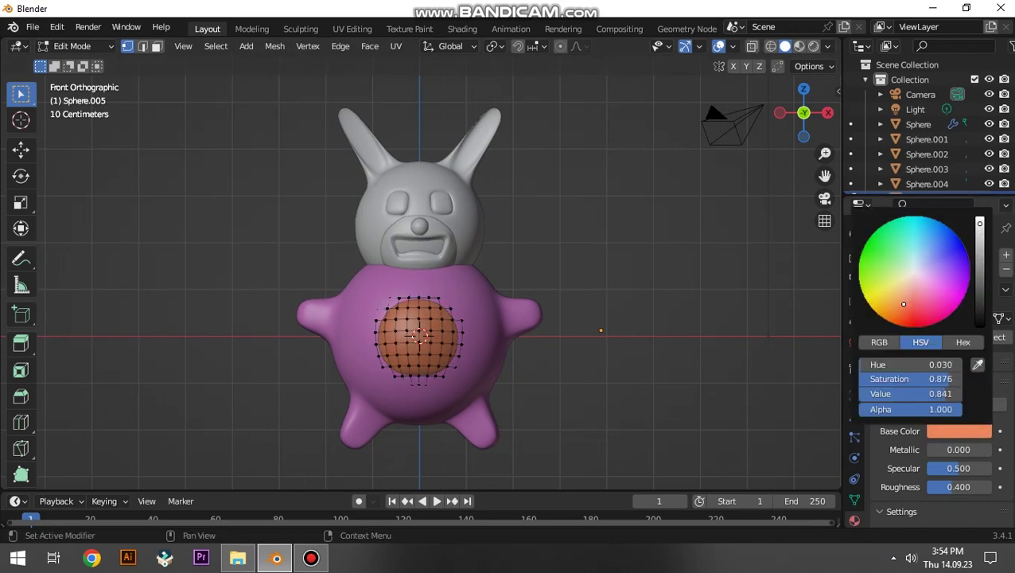
pyautogui.press('Tab')
pyautogui.moveTo(477, 318)
pyautogui.mouseDown(button='middle')
pyautogui.moveTo(430, 287)
pyautogui.moveTo(459, 315)
pyautogui.mouseUp(button='middle')
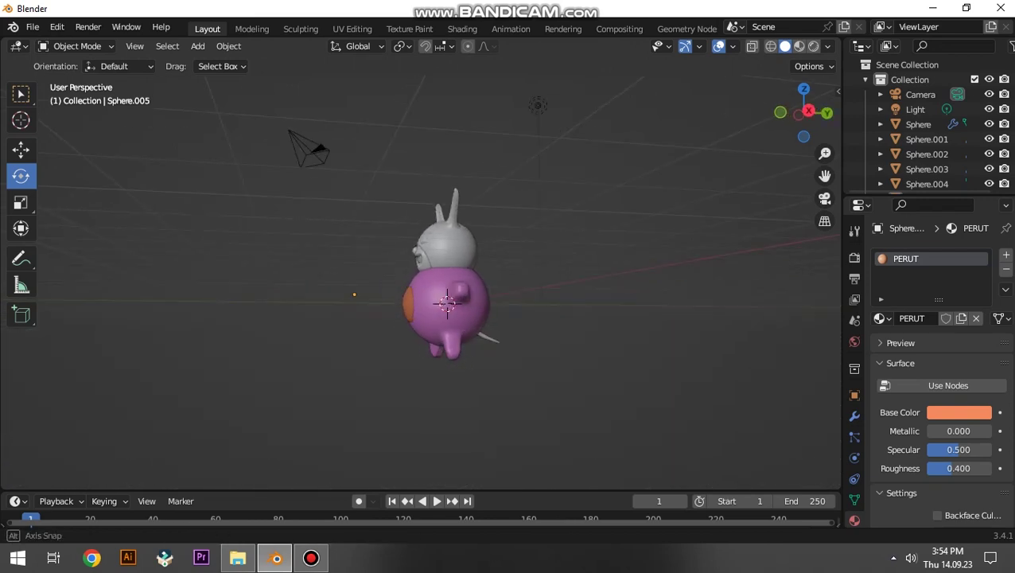
pyautogui.keyDown('shift'); pyautogui.click(525, 363); pyautogui.keyUp('shift')
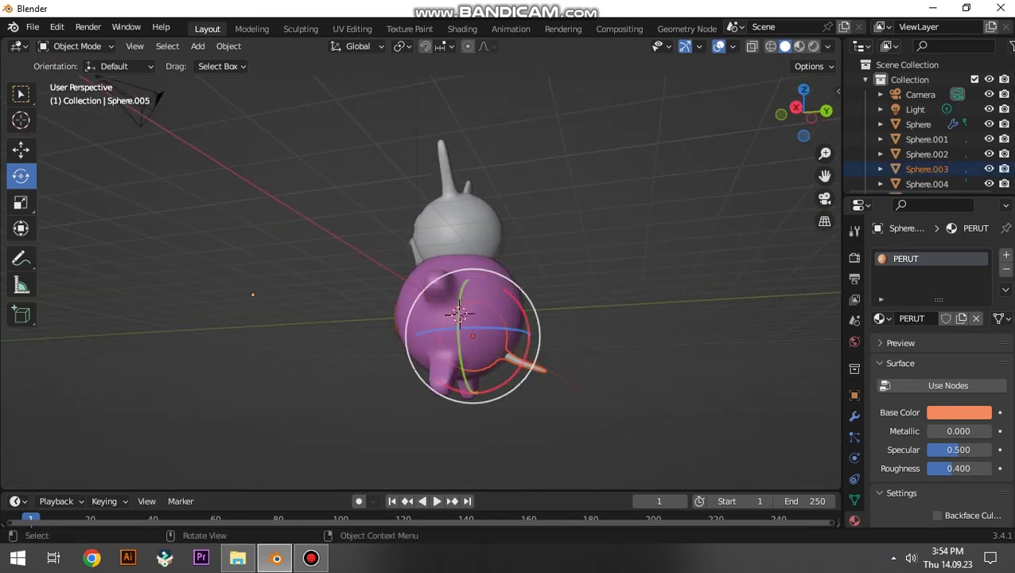
# Enter Edit Mode on the tail and select all of its linked geometry.
pyautogui.press('Tab')
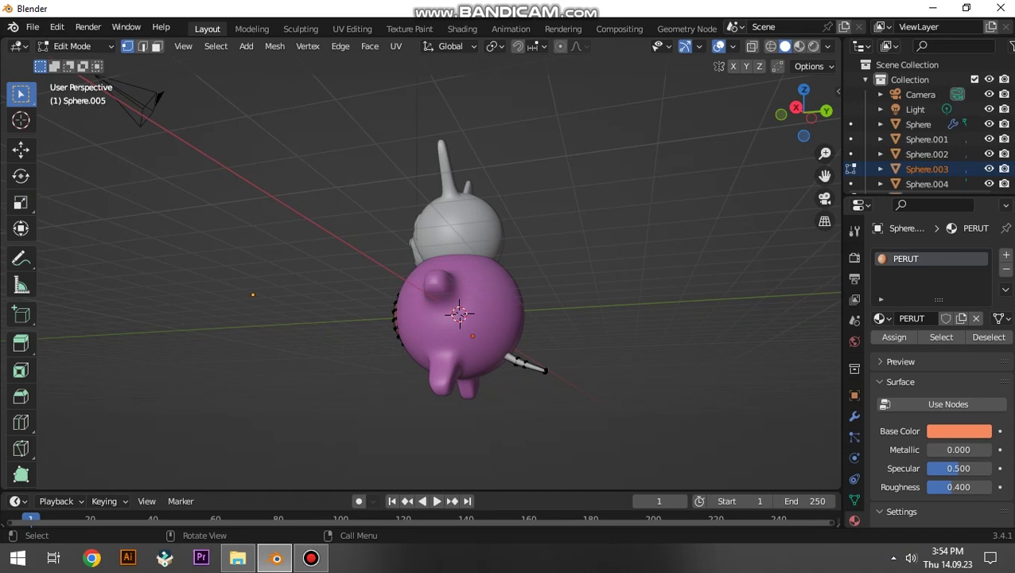
pyautogui.press('Tab')
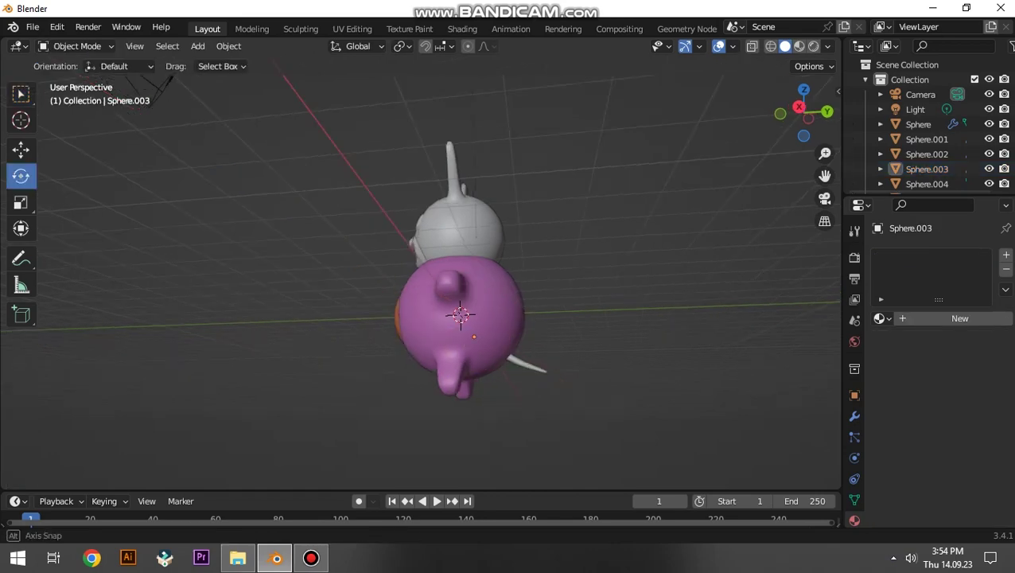
pyautogui.moveTo(459, 314); pyautogui.dragTo(531, 368, button='middle')
pyautogui.press('Tab')
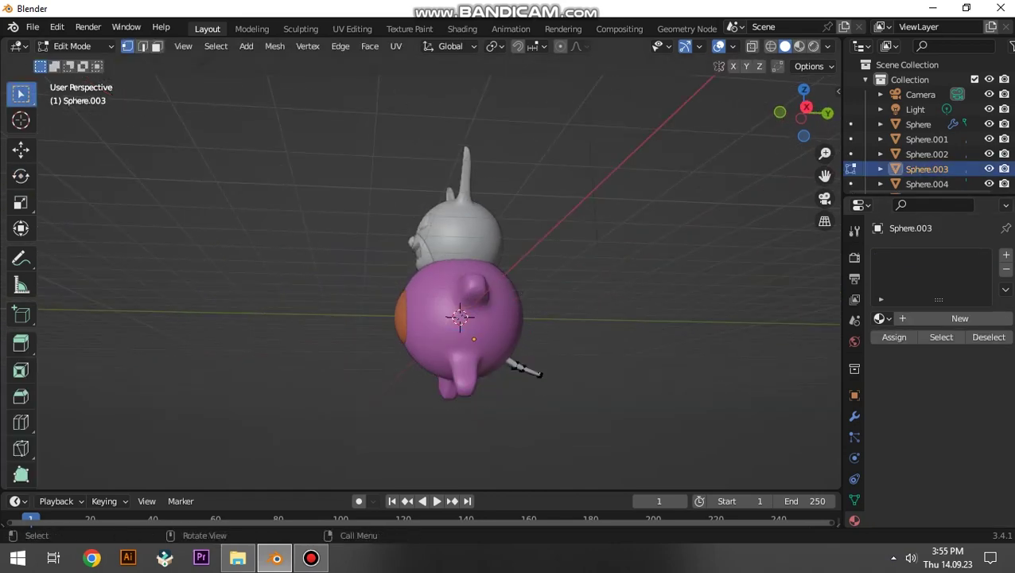
pyautogui.press('l')
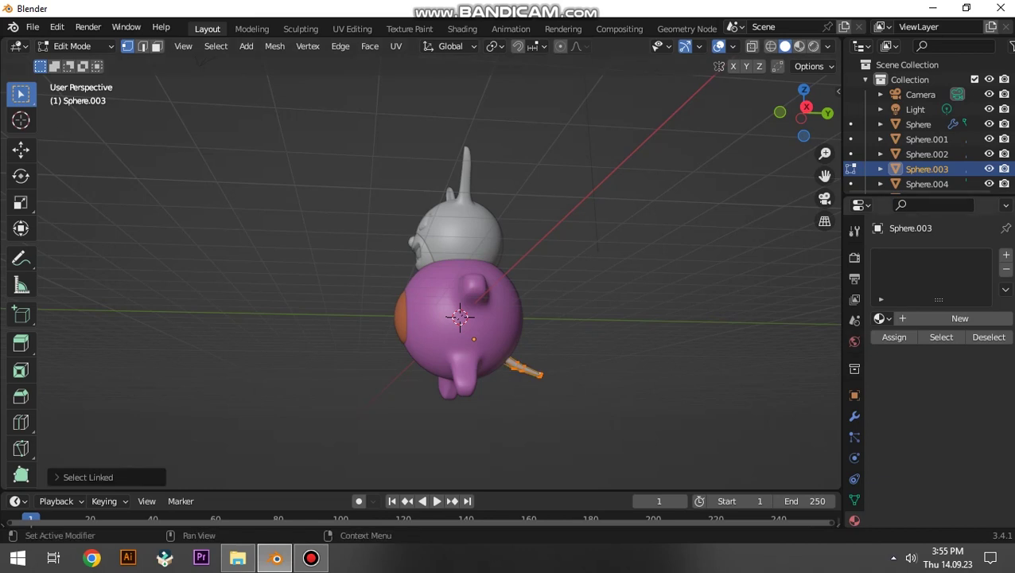
# Add a new tail material, ekor, without nodes and set its base colour to dark brown.
pyautogui.click(1007, 255)
pyautogui.click(946, 319)
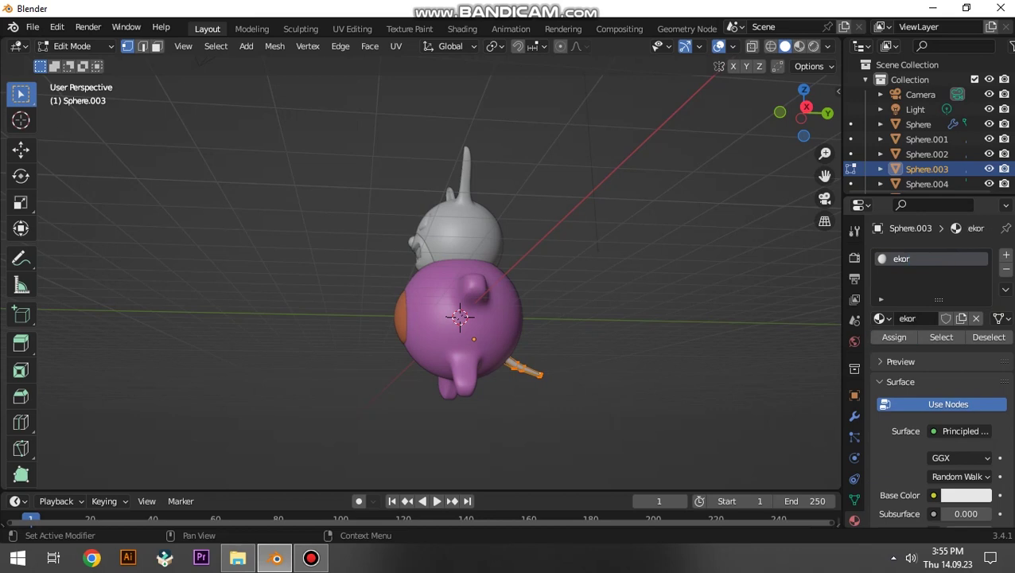
pyautogui.click(949, 404)
pyautogui.click(959, 430)
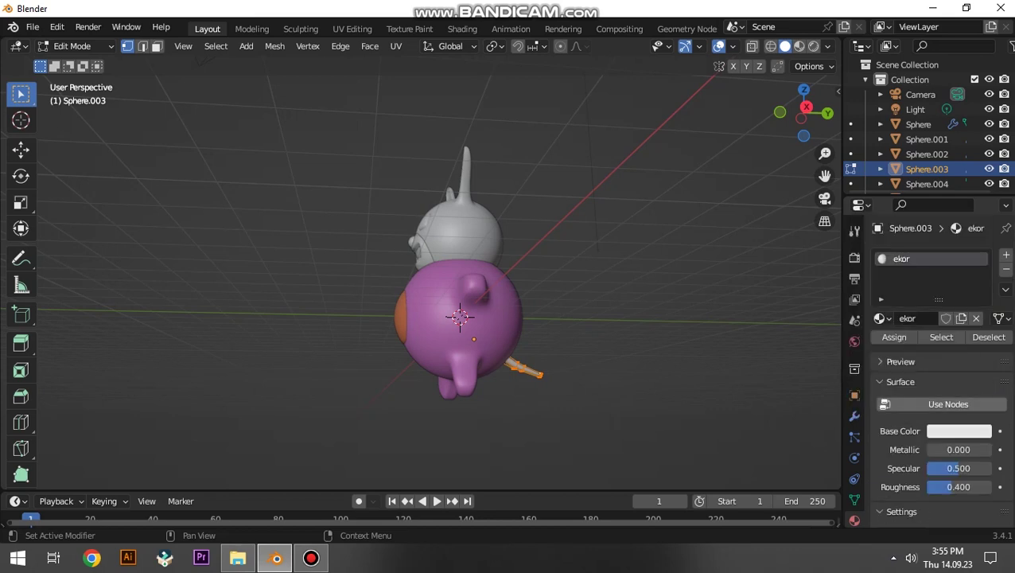
pyautogui.click(959, 431)
pyautogui.moveTo(979, 226)
pyautogui.mouseDown()
pyautogui.moveTo(979, 302)
pyautogui.moveTo(979, 291)
pyautogui.mouseUp()
pyautogui.moveTo(915, 271); pyautogui.dragTo(904, 295)
pyautogui.click(959, 430)
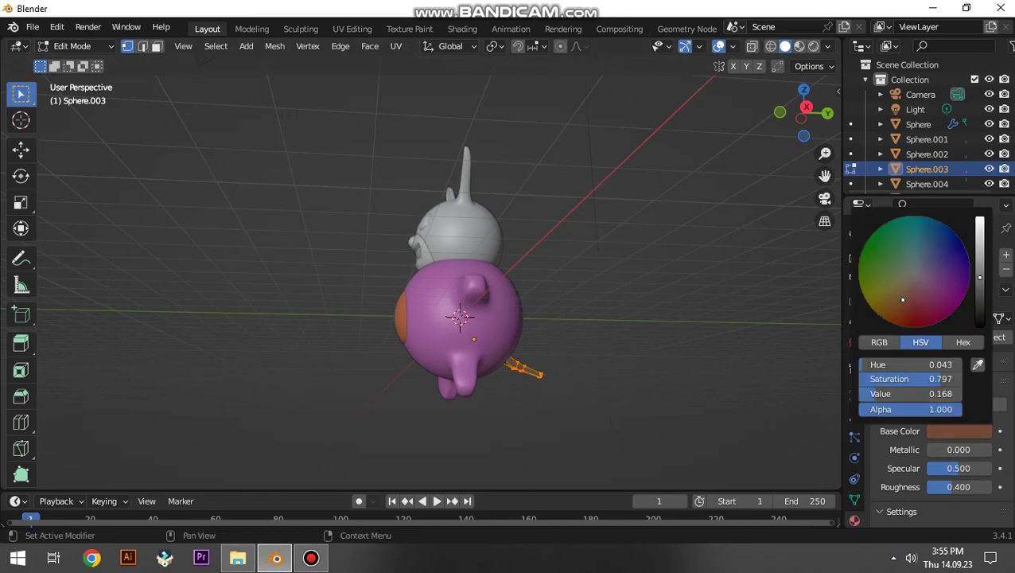
pyautogui.moveTo(911, 394); pyautogui.dragTo(876, 394)
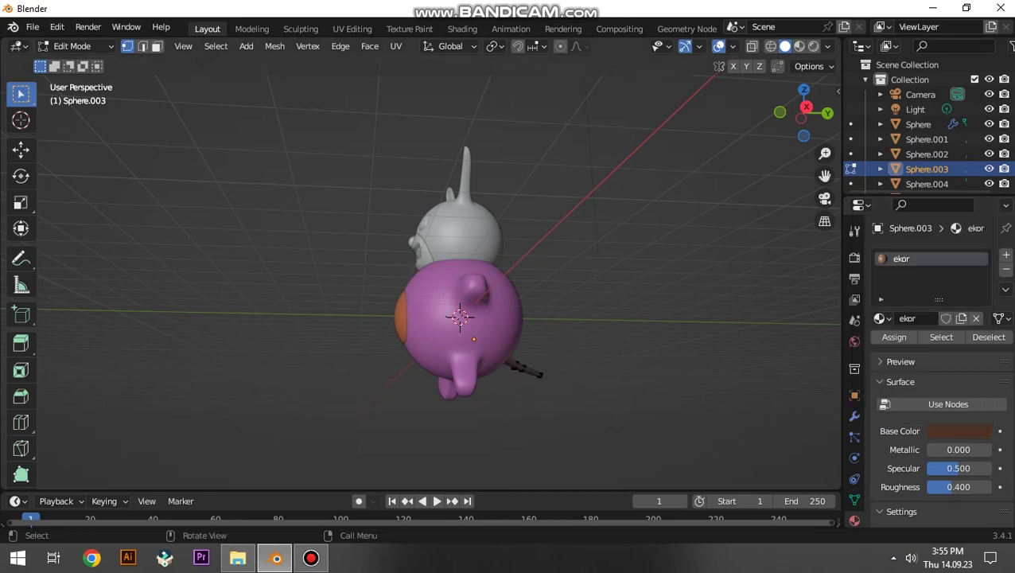
# Return to Object Mode, restore a front view and select the bunny's head.
pyautogui.moveTo(171, 170); pyautogui.dragTo(119, 130, button='middle')
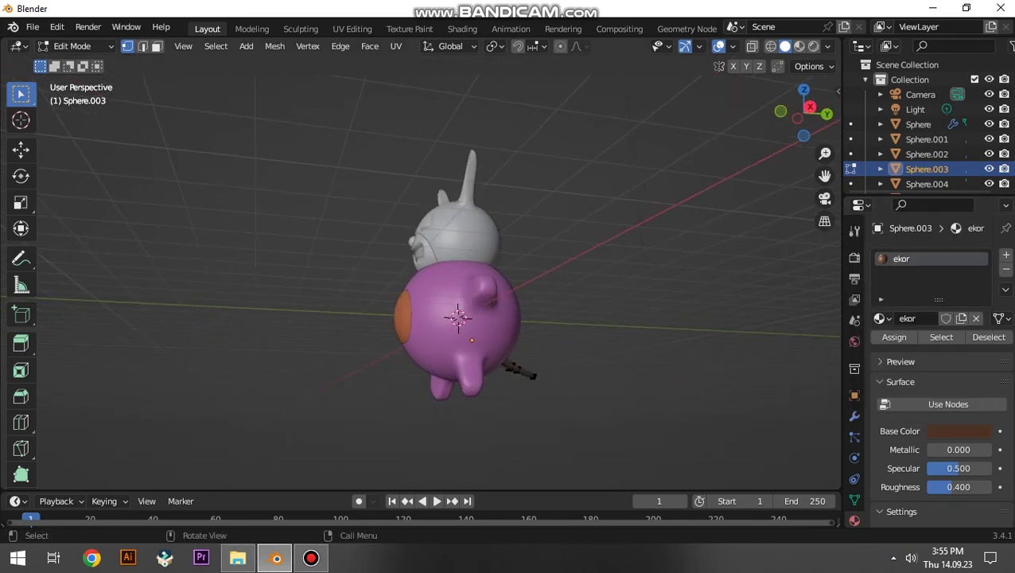
pyautogui.press('Tab')
pyautogui.moveTo(478, 239); pyautogui.dragTo(422, 238, button='middle')
pyautogui.keyDown('shift'); pyautogui.moveTo(422, 310); pyautogui.dragTo(413, 311, button='middle'); pyautogui.keyUp('shift')
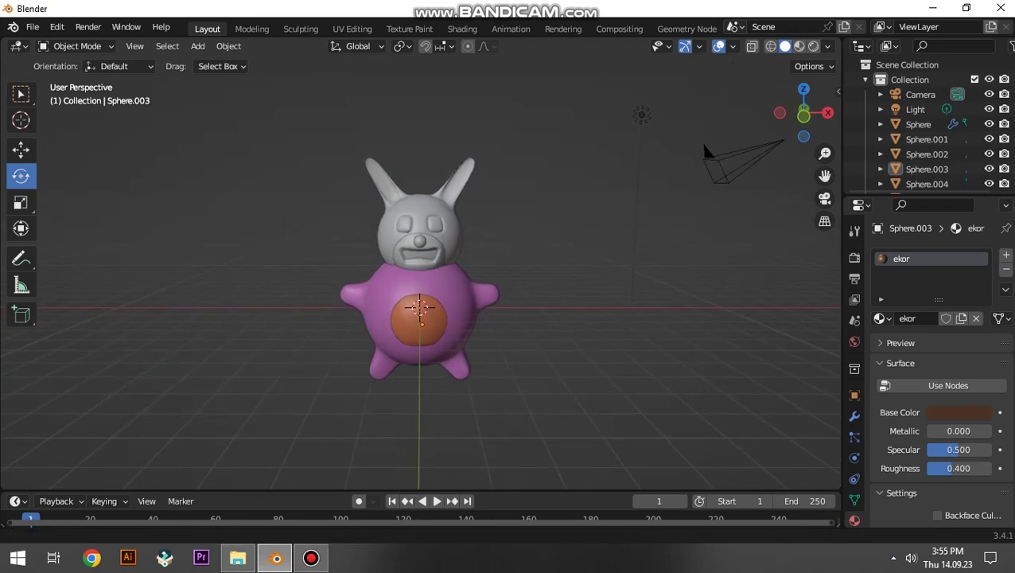
pyautogui.scroll(5, 704, 148)
pyautogui.click(500, 250)
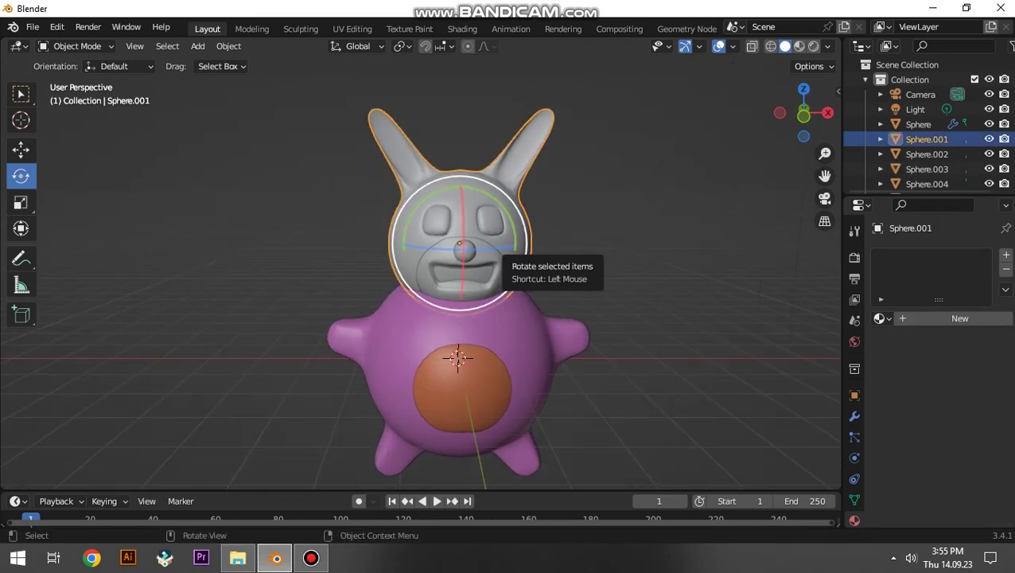
# Select the head's linked geometry and create a new kepala material with Use Nodes off.
pyautogui.press('Tab')
pyautogui.moveTo(446, 287); pyautogui.dragTo(421, 271, button='middle')
pyautogui.press('l')
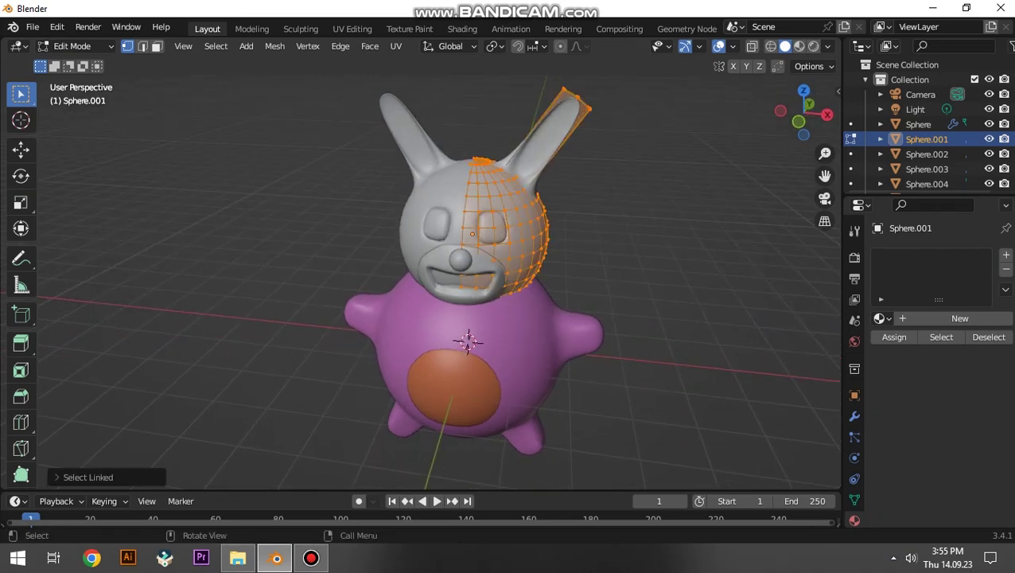
pyautogui.moveTo(422, 270); pyautogui.dragTo(422, 298, button='middle')
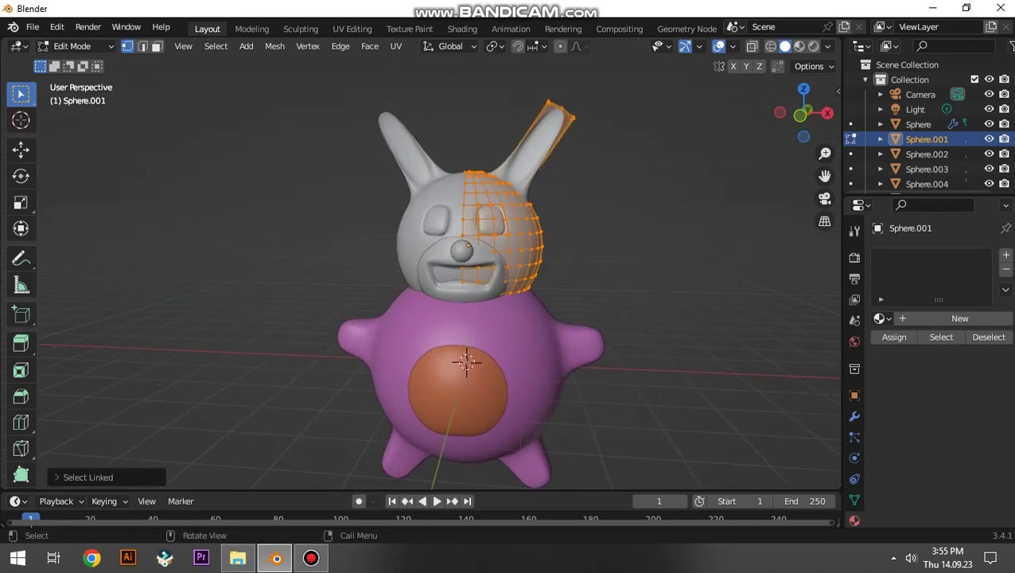
pyautogui.click(959, 318)
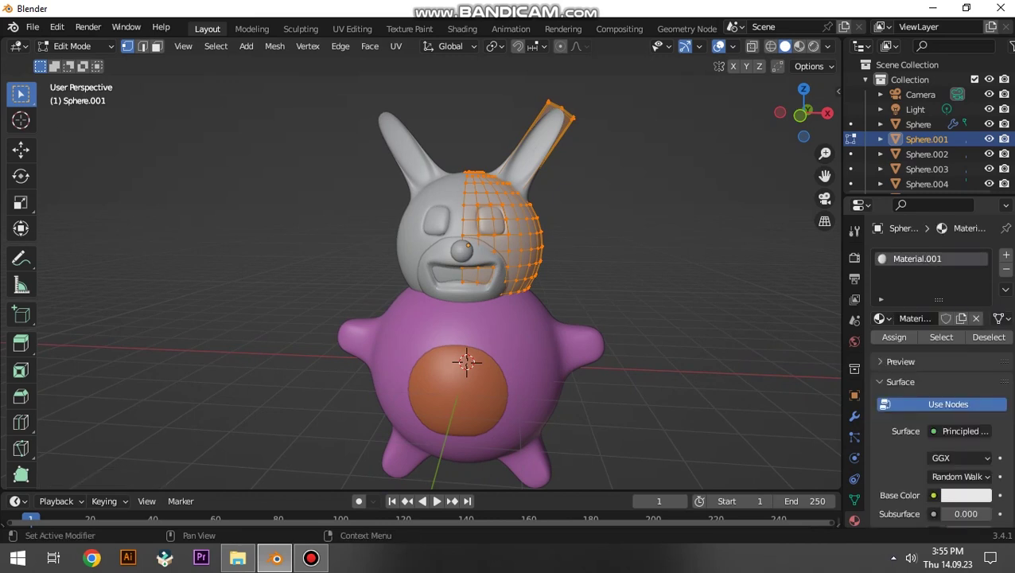
pyautogui.click(1006, 255)
pyautogui.click(1006, 255)
pyautogui.click(945, 348)
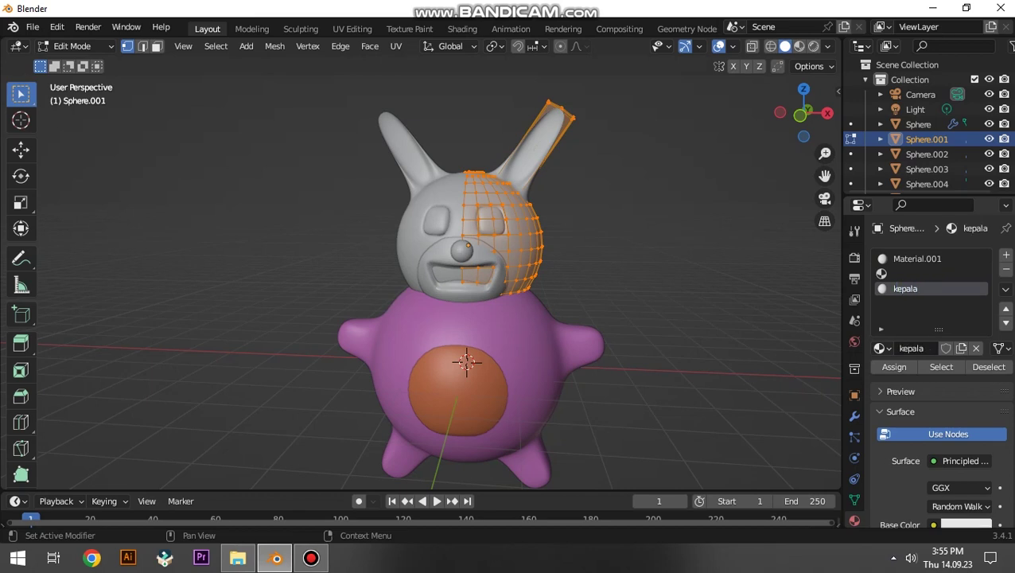
pyautogui.click(948, 434)
# Eyedrop the body colour into kepala, brighten it to match the pink, then return to Object Mode.
pyautogui.click(959, 461)
pyautogui.click(975, 391)
pyautogui.click(518, 318)
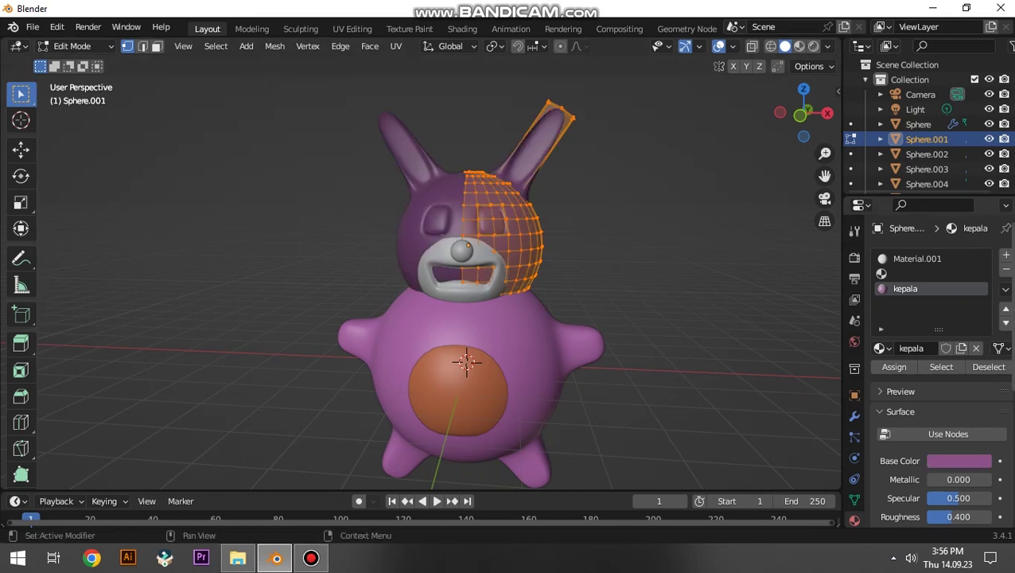
pyautogui.click(959, 461)
pyautogui.moveTo(911, 424); pyautogui.dragTo(955, 424)
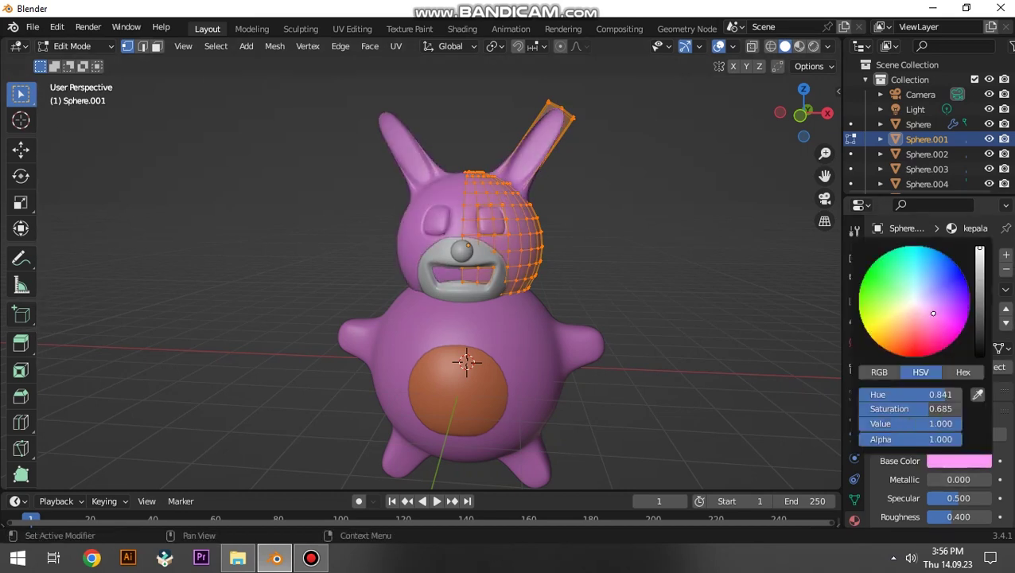
pyautogui.click(566, 50)
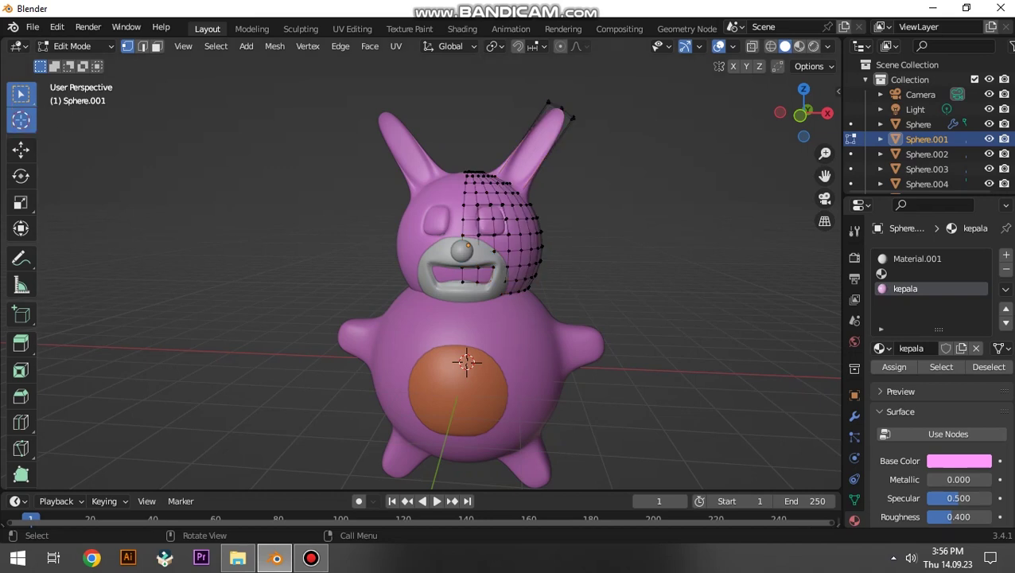
pyautogui.press('Tab')
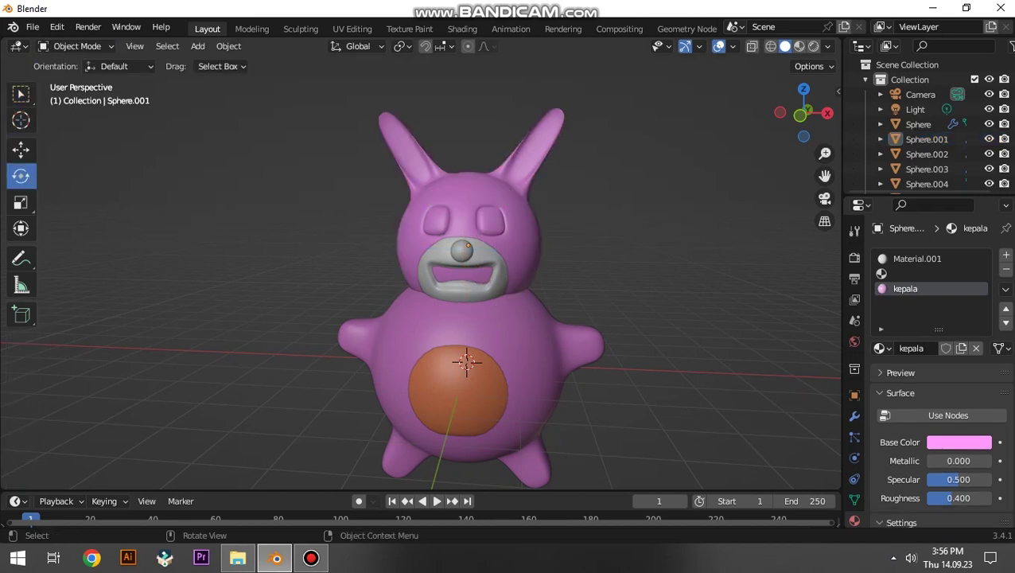
# Select all of the muzzle's geometry and give it a new material named mulut.
pyautogui.press('Tab')
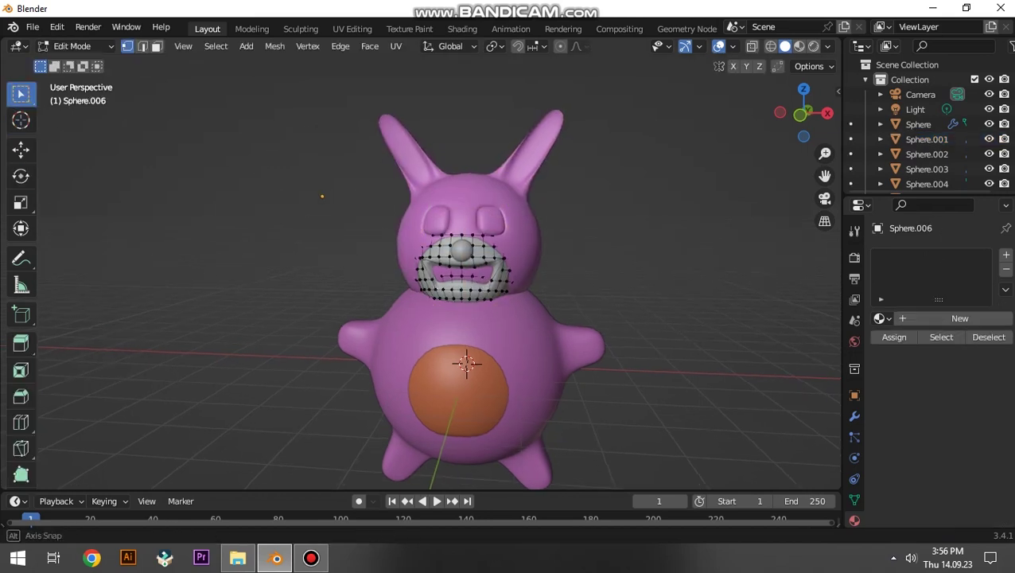
pyautogui.scroll(1, 420, 283)
pyautogui.scroll(2, 420, 284)
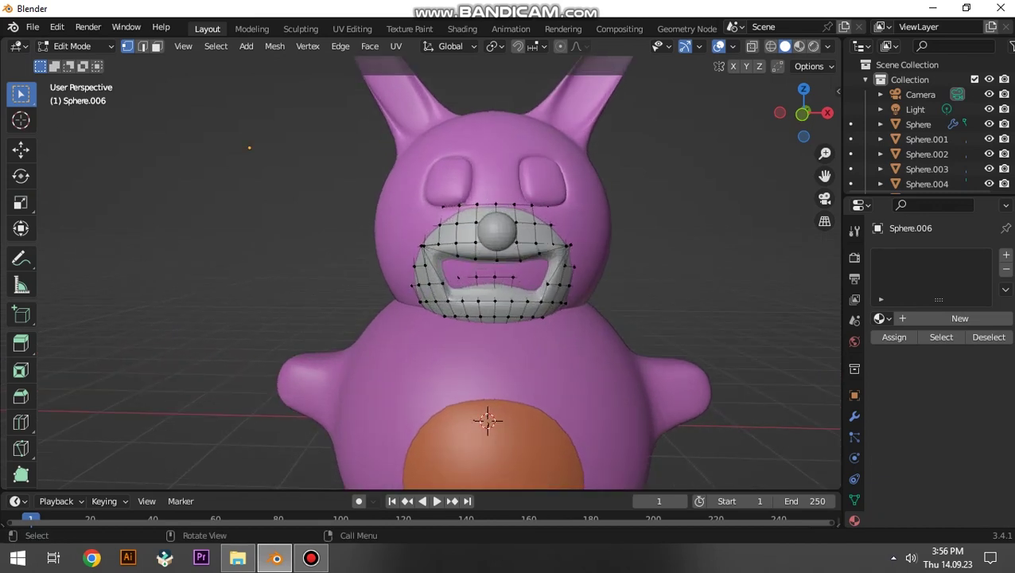
pyautogui.press('a')
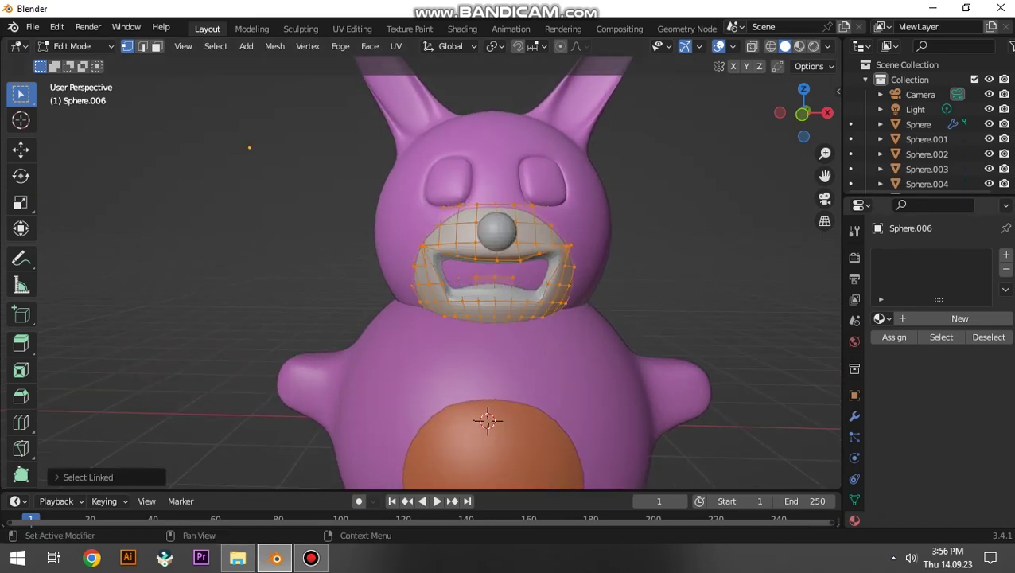
pyautogui.click(1006, 255)
pyautogui.click(945, 318)
pyautogui.doubleClick(917, 259)
pyautogui.write('mu')
pyautogui.press('Return')
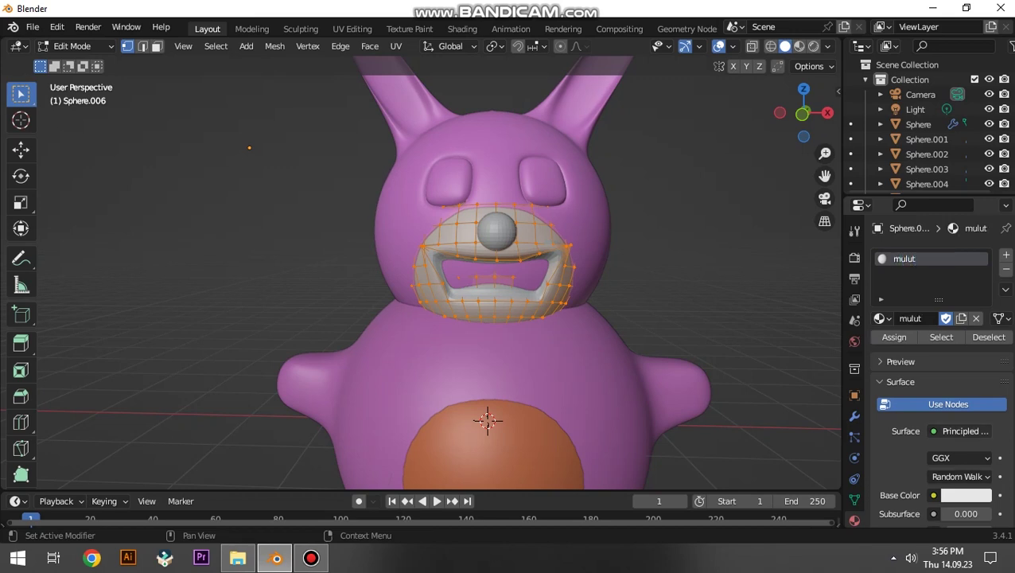
# Sample the orange belly colour for mulut and brighten it.
pyautogui.scroll(-3, 939, 430)
pyautogui.click(960, 430)
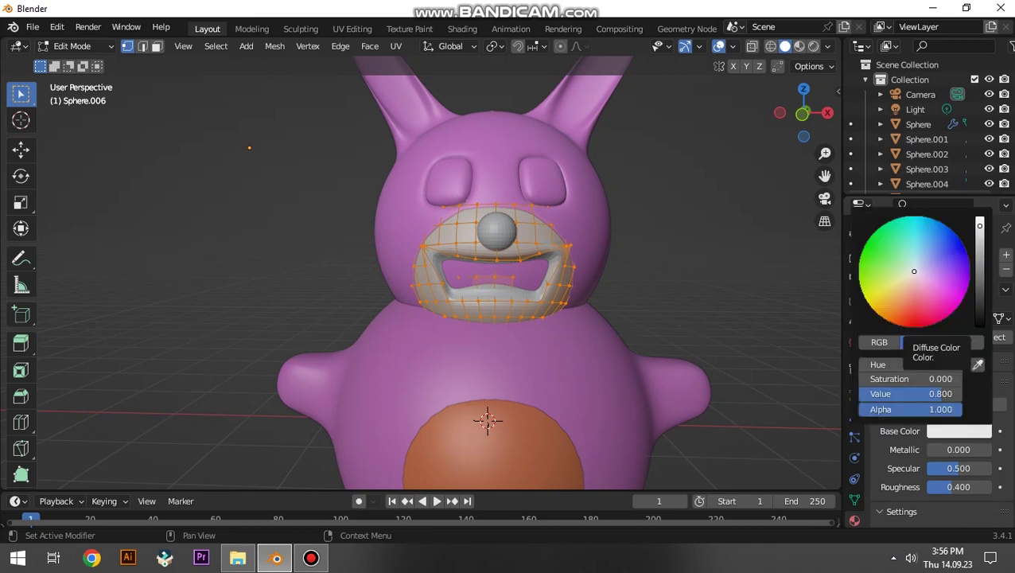
pyautogui.press('Escape')
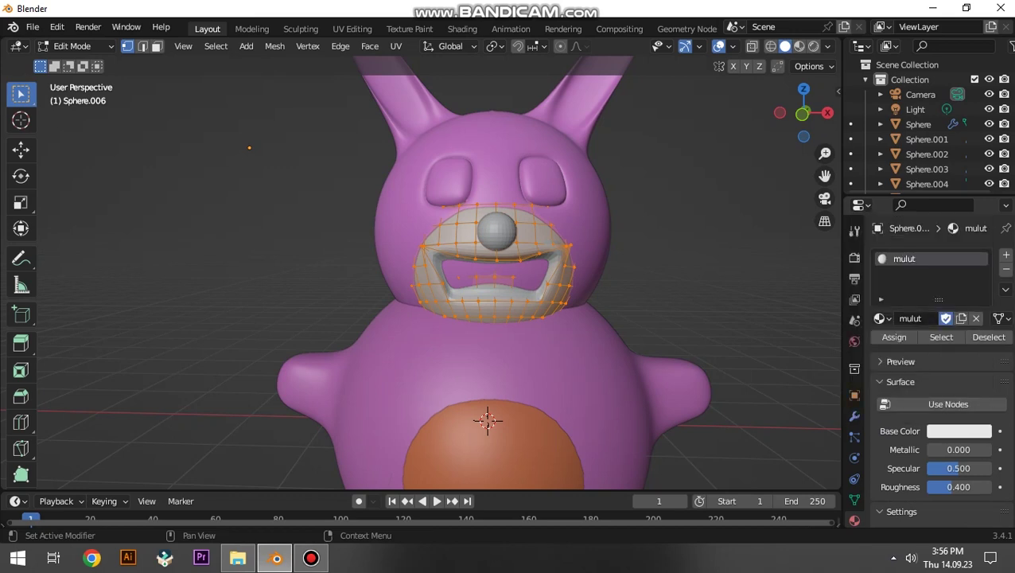
pyautogui.click(960, 431)
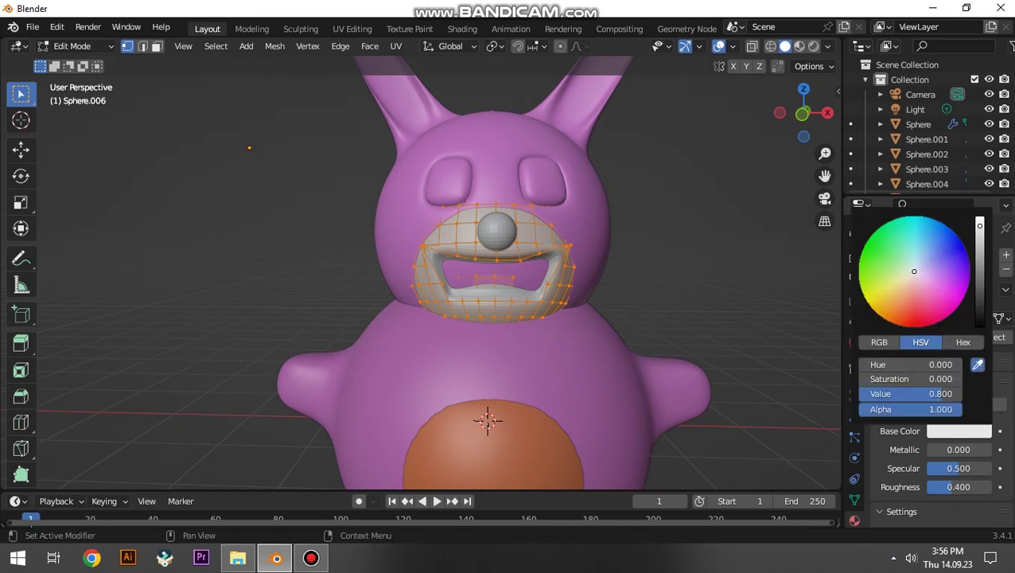
pyautogui.click(975, 364)
pyautogui.click(494, 446)
pyautogui.hotkey('alt', 'a')
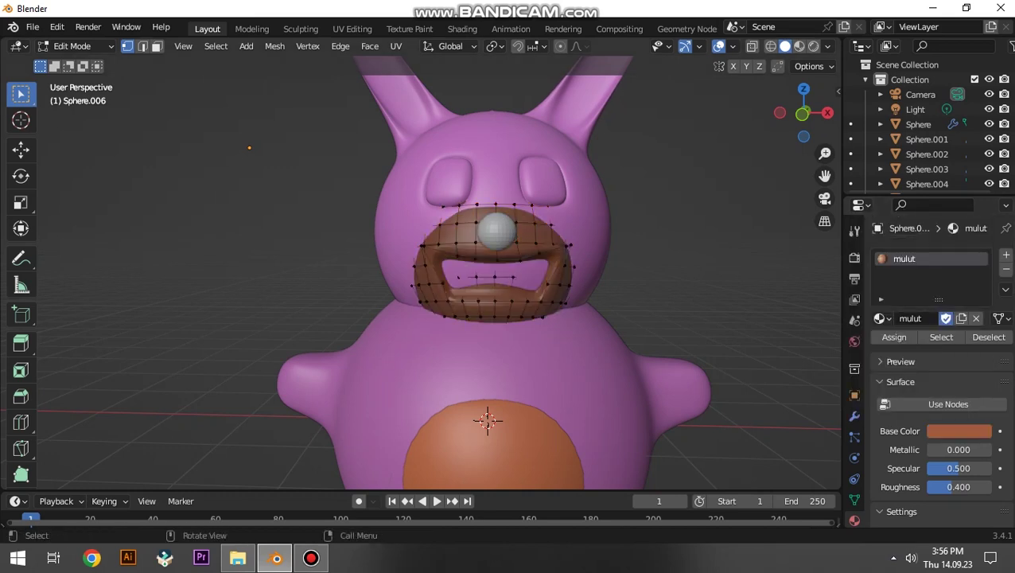
pyautogui.click(960, 431)
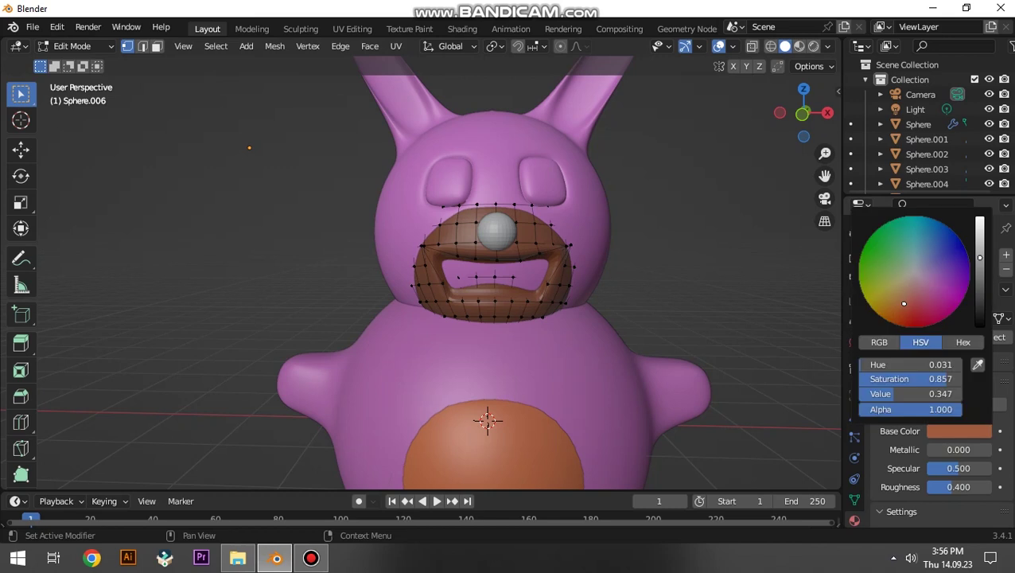
pyautogui.moveTo(908, 393); pyautogui.dragTo(955, 394)
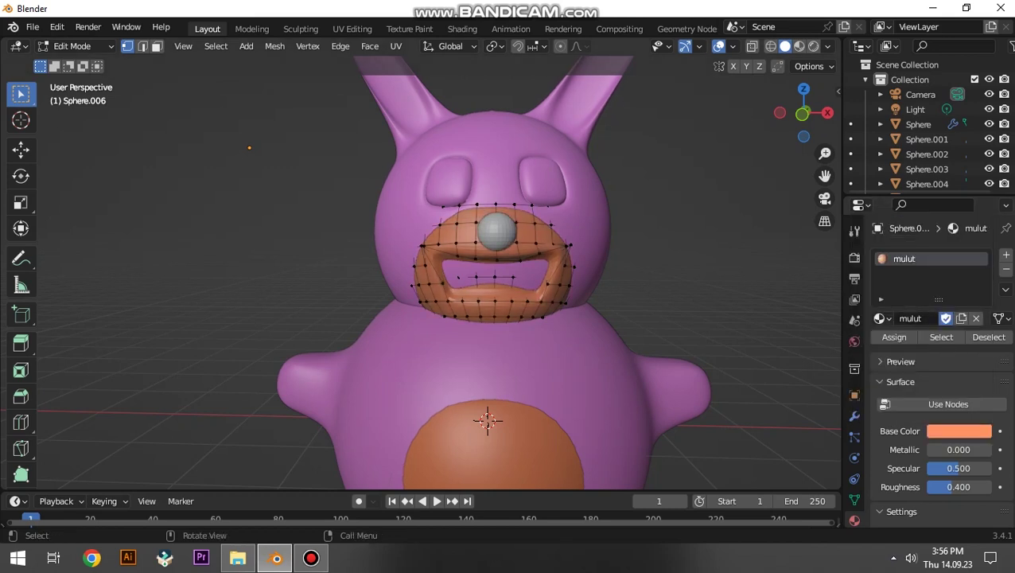
# Leave the muzzle, select the nose object and enter its Edit Mode.
pyautogui.press('Tab')
pyautogui.click(927, 184)
pyautogui.press('Tab')
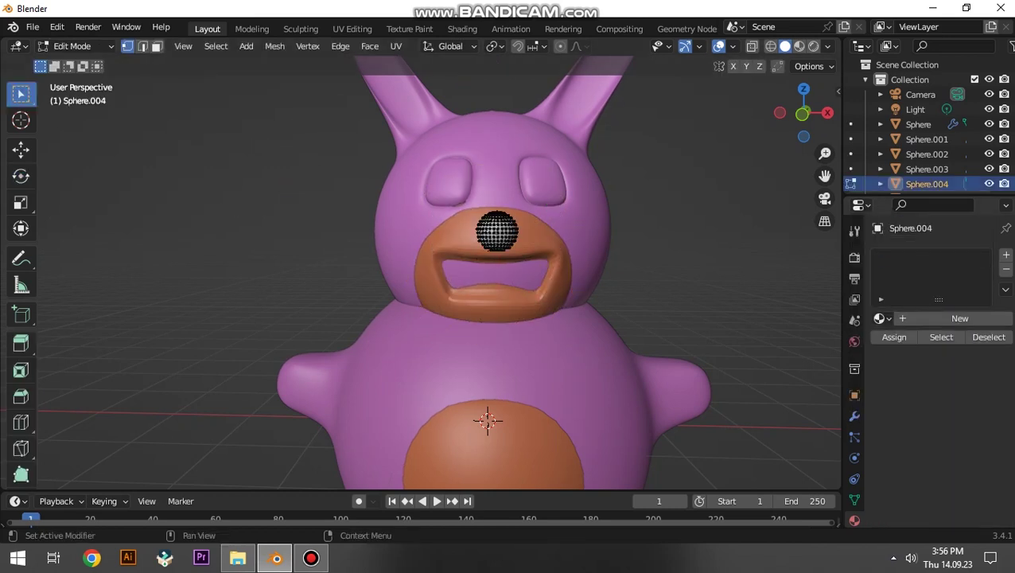
# Create a nose material named hidung with nodes off, sampling the orange colour.
pyautogui.click(1007, 255)
pyautogui.click(1007, 255)
pyautogui.click(946, 348)
pyautogui.doubleClick(923, 273)
pyautogui.write('Hng')
pyautogui.press('Return')
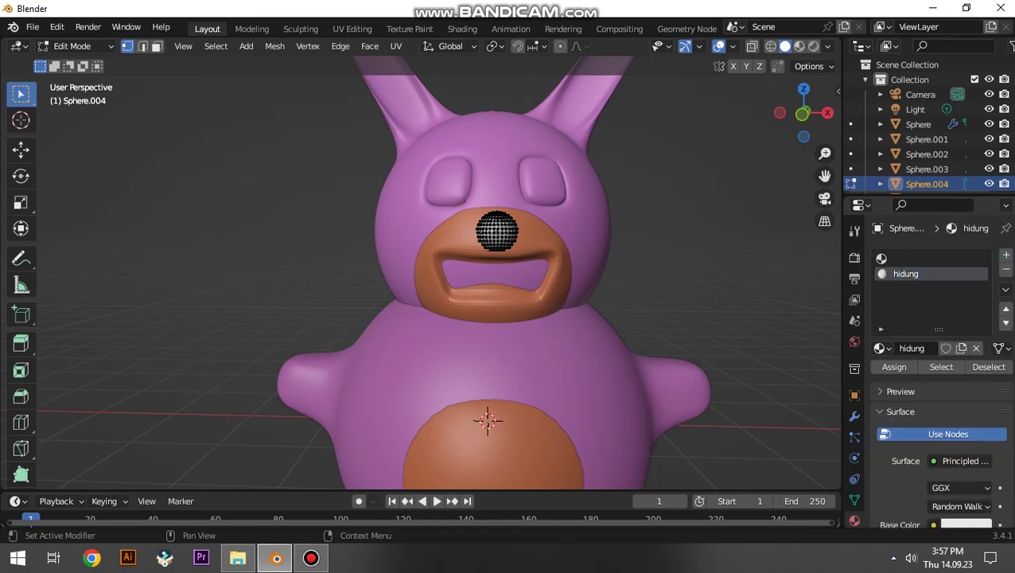
pyautogui.click(948, 434)
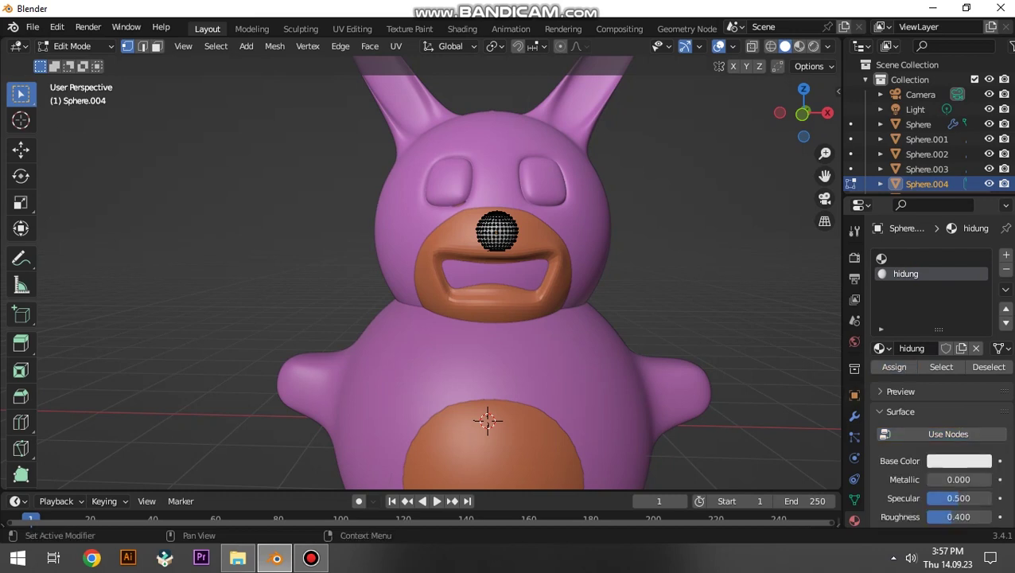
pyautogui.click(959, 461)
pyautogui.click(975, 392)
pyautogui.click(493, 454)
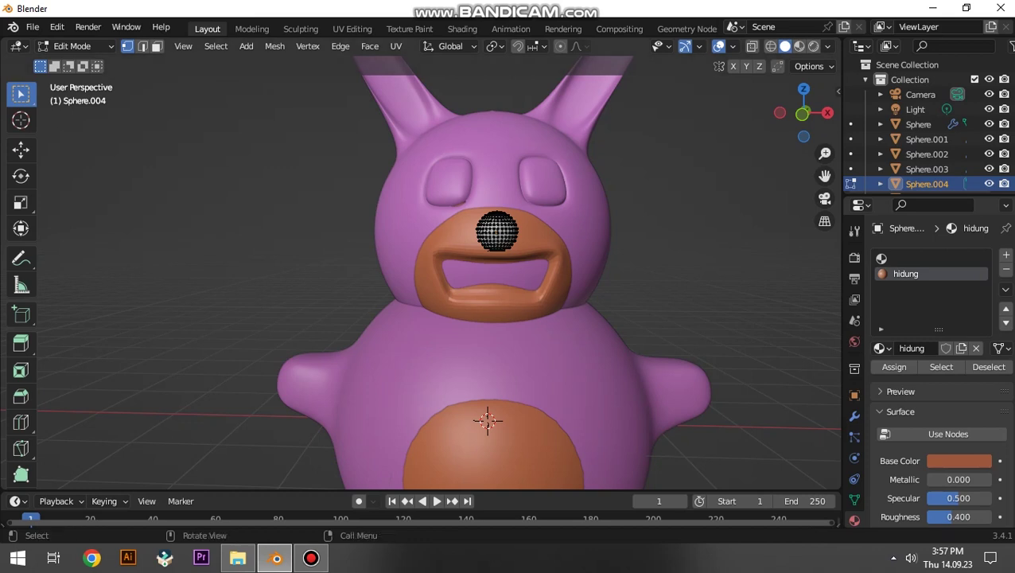
# Reselect the entire nose mesh in Edit Mode.
pyautogui.press('l')
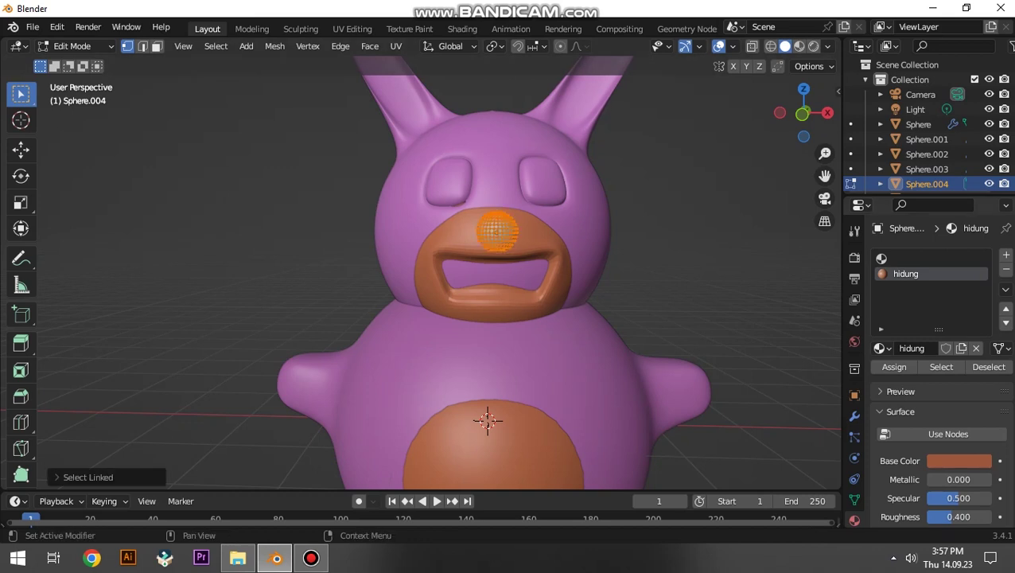
pyautogui.click(959, 461)
pyautogui.hotkey('alt', 'a')
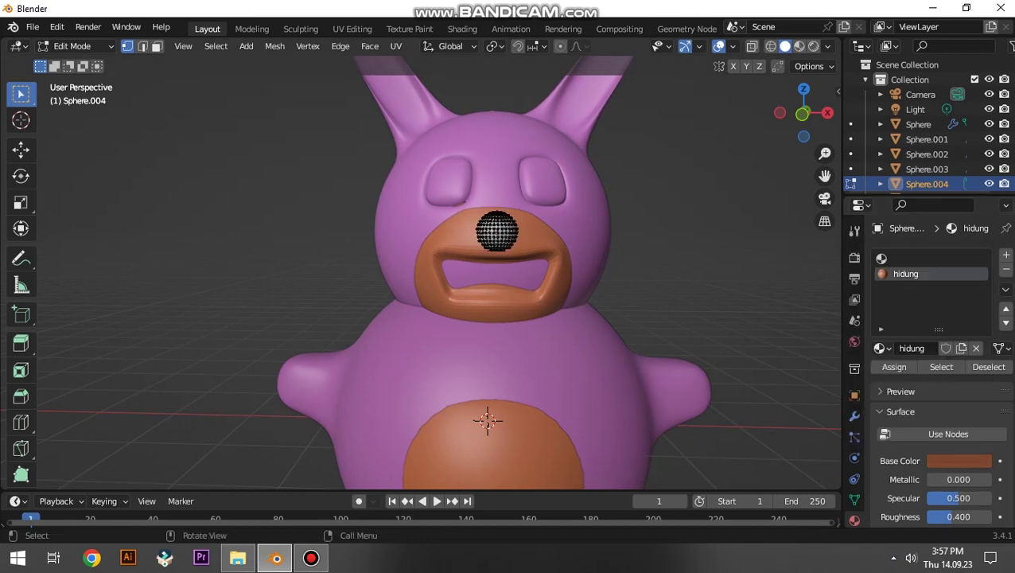
pyautogui.press('l')
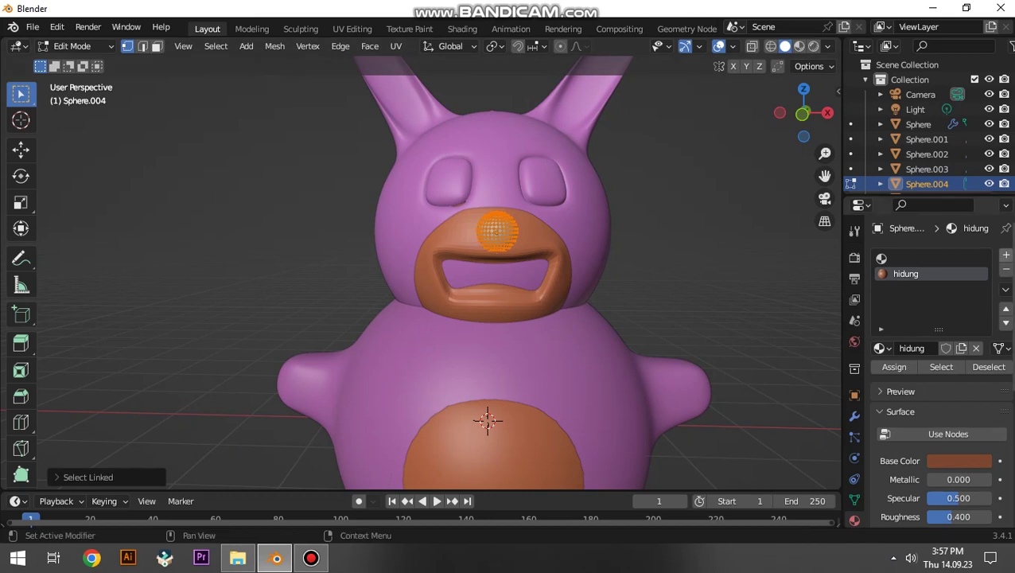
# Add another slot with a fresh hidung material, nodes off, sampled from the orange belly.
pyautogui.click(1006, 254)
pyautogui.click(945, 347)
pyautogui.click(915, 347)
pyautogui.write('h')
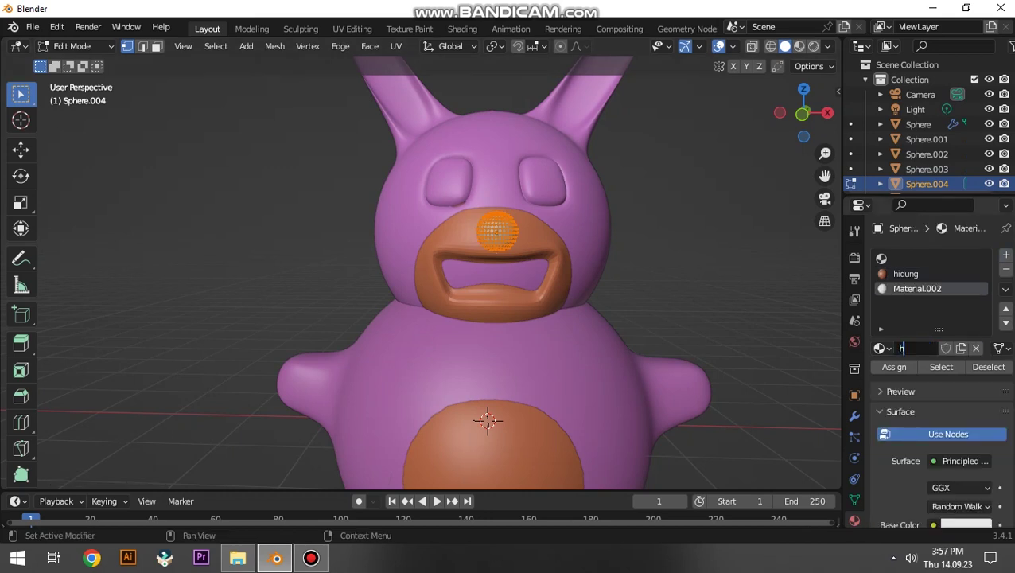
pyautogui.write('idung')
pyautogui.press('Return')
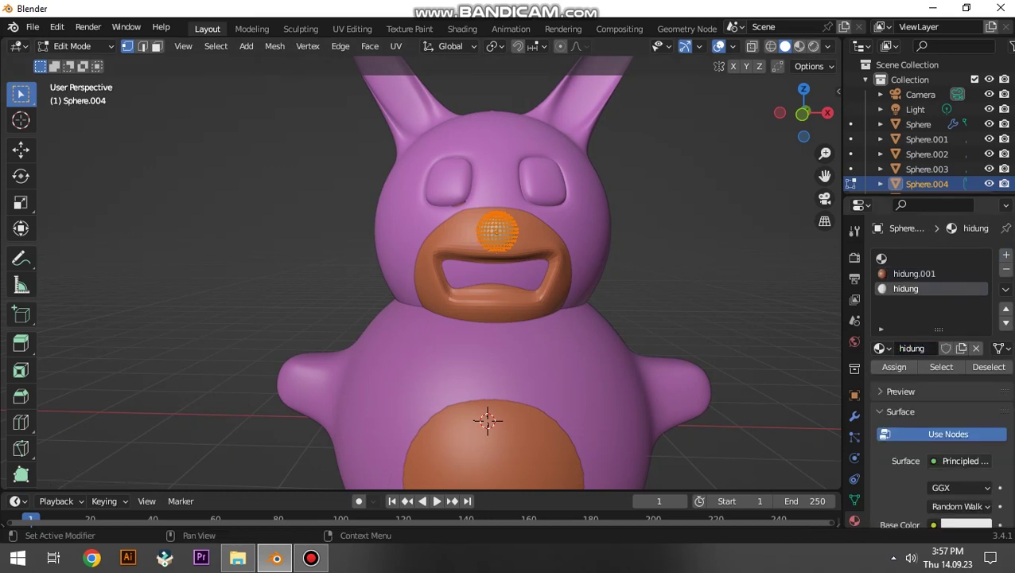
pyautogui.click(948, 434)
pyautogui.click(959, 461)
pyautogui.click(975, 392)
pyautogui.click(487, 420)
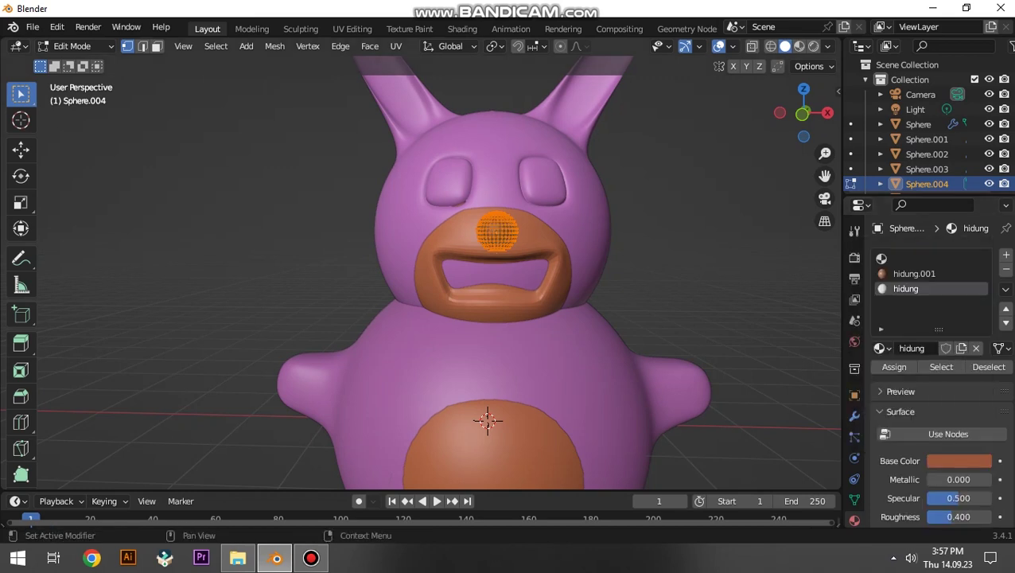
# Darken hidung to a near-black brown and leave the nose's Edit Mode.
pyautogui.click(959, 461)
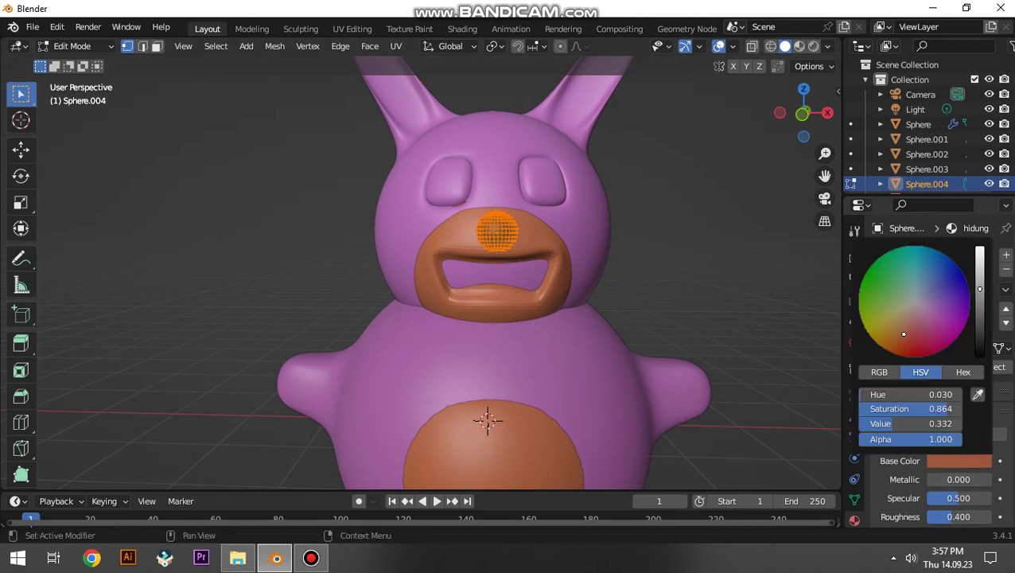
pyautogui.moveTo(980, 289); pyautogui.dragTo(980, 334)
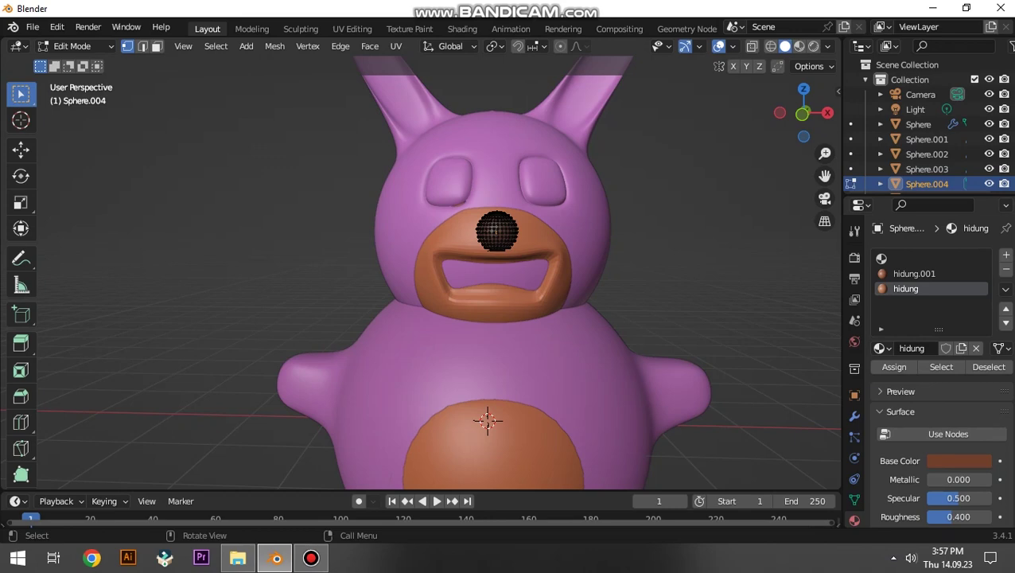
pyautogui.press('Tab')
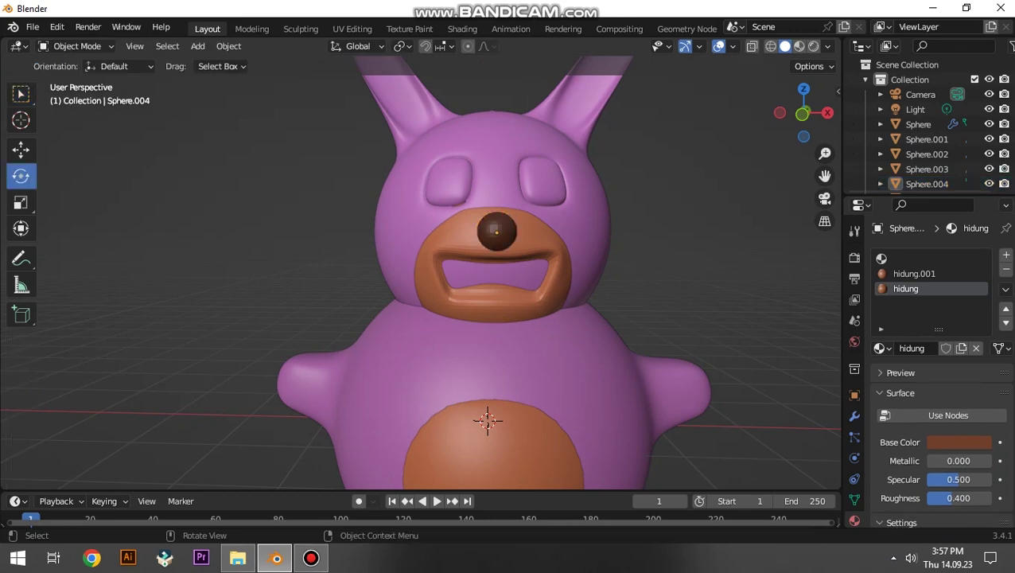
pyautogui.hotkey('ctrl', 'z')
pyautogui.hotkey('ctrl', 'z')
# Switch to face select and pick the four central eye-socket faces on the head.
pyautogui.moveTo(488, 415); pyautogui.dragTo(500, 330, button='middle')
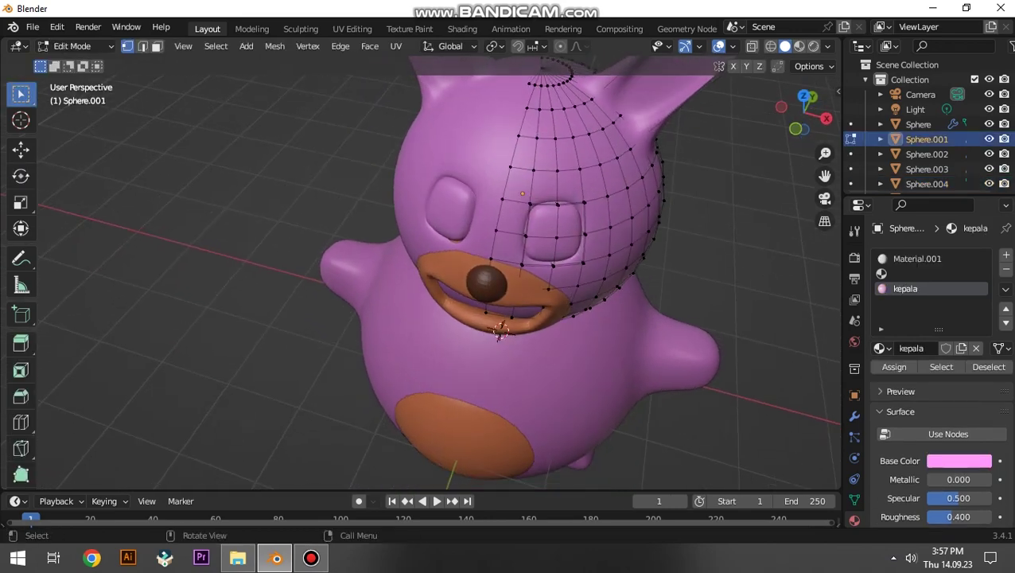
pyautogui.press('3')
pyautogui.click(542, 220)
pyautogui.keyDown('shift'); pyautogui.click(572, 221); pyautogui.keyUp('shift')
pyautogui.keyDown('shift'); pyautogui.click(572, 249); pyautogui.keyUp('shift')
pyautogui.keyDown('shift'); pyautogui.click(541, 249); pyautogui.keyUp('shift')
pyautogui.moveTo(541, 249); pyautogui.dragTo(534, 322, button='middle')
pyautogui.scroll(3, 535, 323)
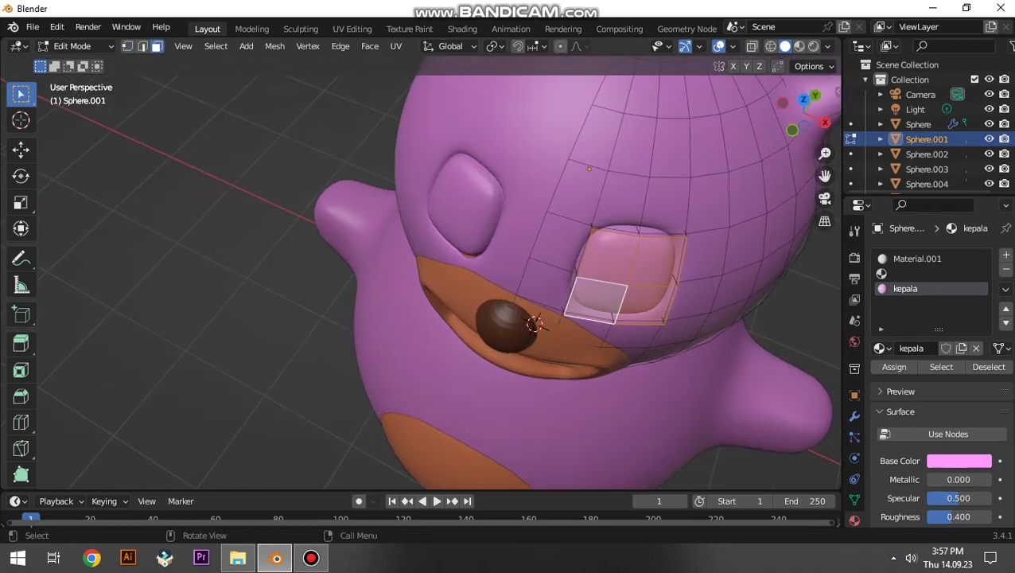
# Add the surrounding eye faces to the selection and create an empty material slot.
pyautogui.keyDown('shift'); pyautogui.click(614, 239); pyautogui.keyUp('shift')
pyautogui.moveTo(535, 322)
pyautogui.mouseDown(button='middle')
pyautogui.moveTo(516, 385)
pyautogui.moveTo(422, 327)
pyautogui.mouseUp(button='middle')
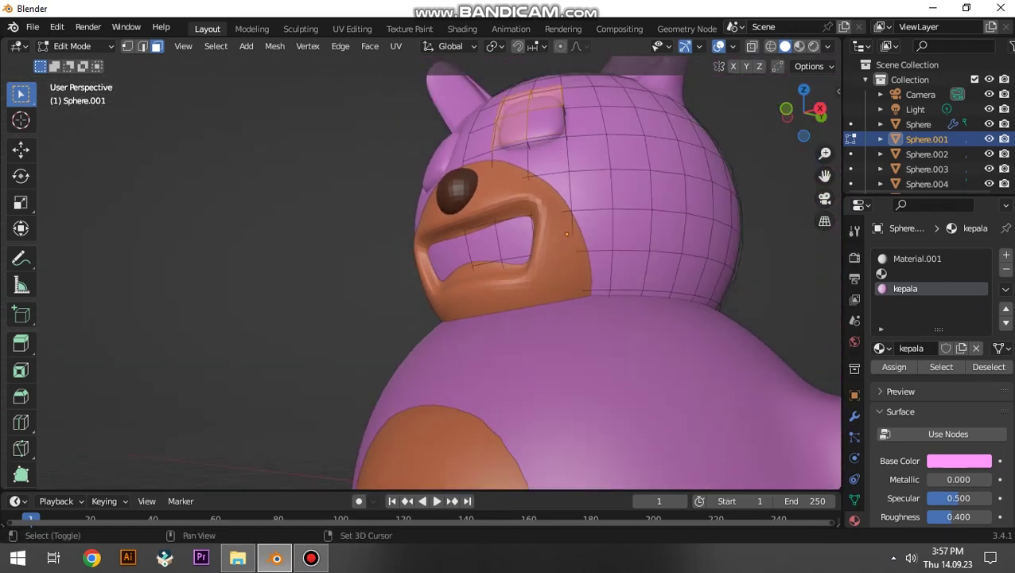
pyautogui.keyDown('shift'); pyautogui.click(546, 122); pyautogui.keyUp('shift')
pyautogui.moveTo(478, 319); pyautogui.dragTo(382, 318, button='middle')
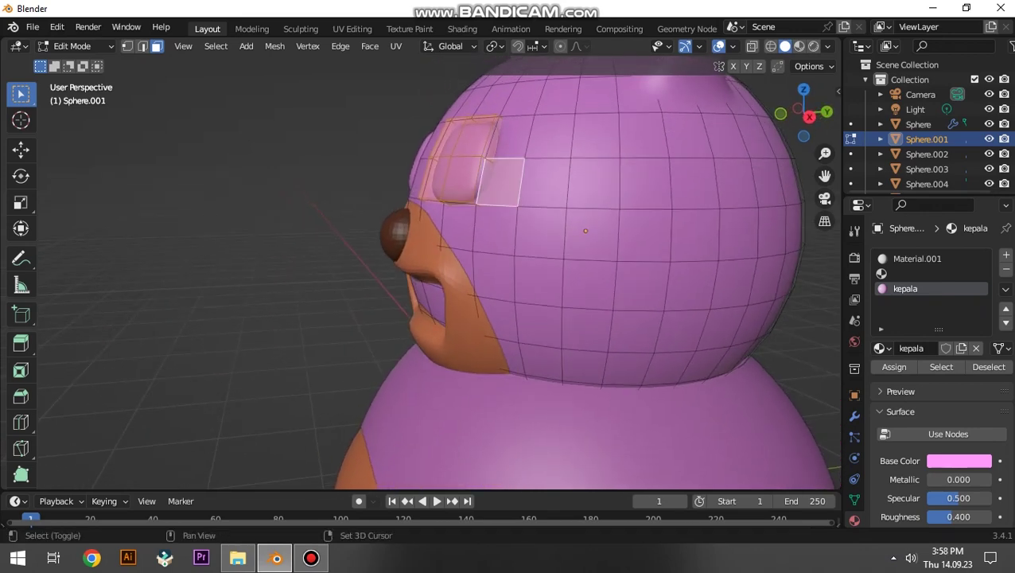
pyautogui.keyDown('shift'); pyautogui.click(482, 181); pyautogui.keyUp('shift')
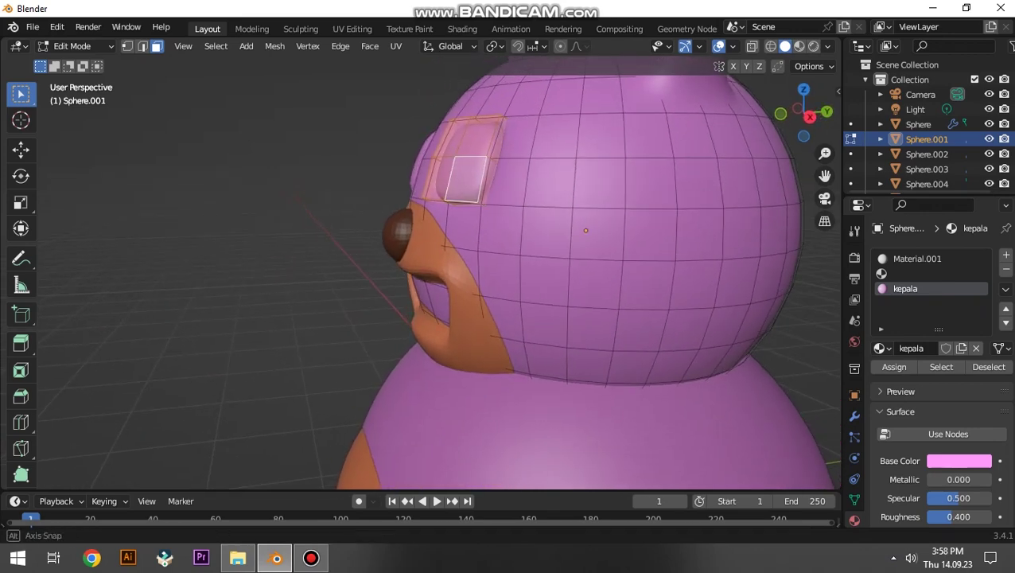
pyautogui.moveTo(487, 361); pyautogui.dragTo(472, 339, button='middle')
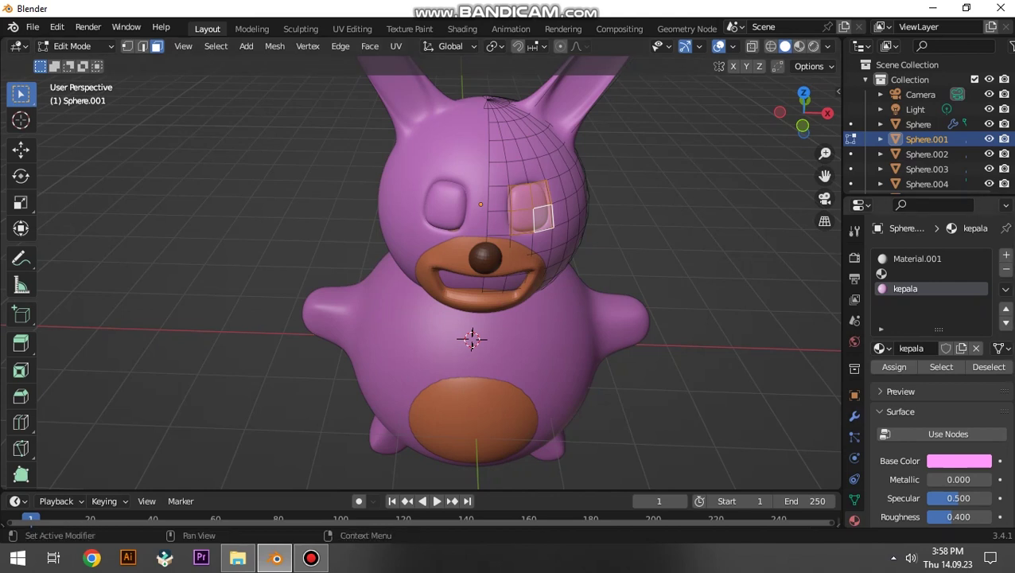
pyautogui.click(1007, 255)
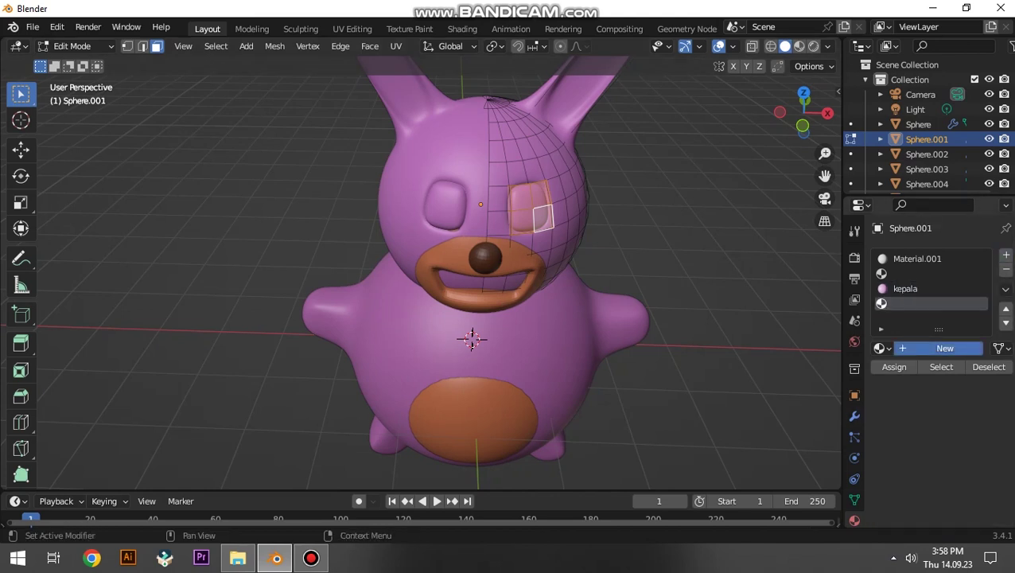
# Create a new material named mata and assign it to the selected eye faces.
pyautogui.click(946, 348)
pyautogui.moveTo(930, 304); pyautogui.dragTo(906, 303)
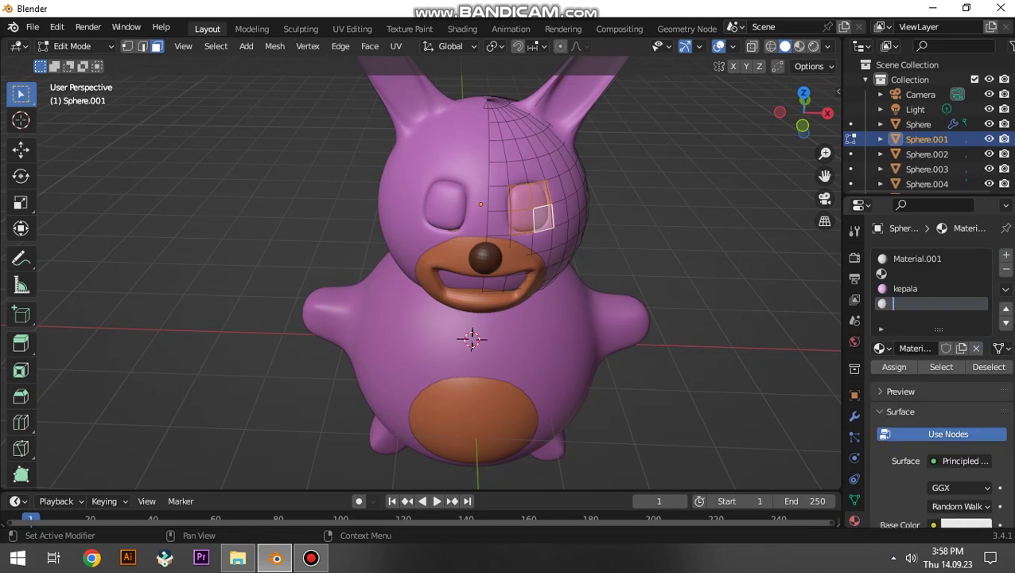
pyautogui.write('mata')
pyautogui.press('Return')
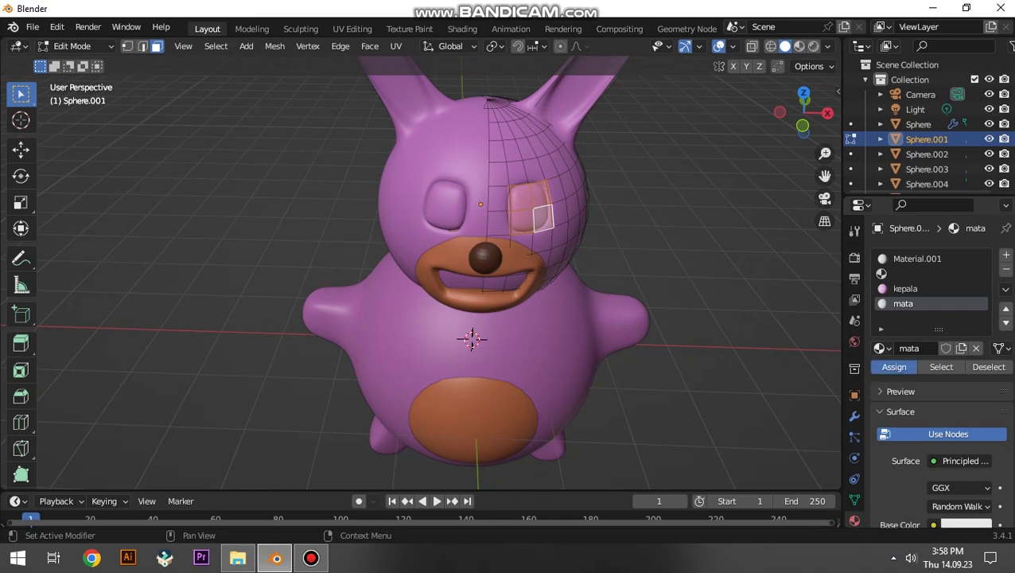
pyautogui.click(894, 367)
# Colour mata with the muzzle's brown, darkened to a deeper brown.
pyautogui.scroll(-2, 939, 446)
pyautogui.click(959, 461)
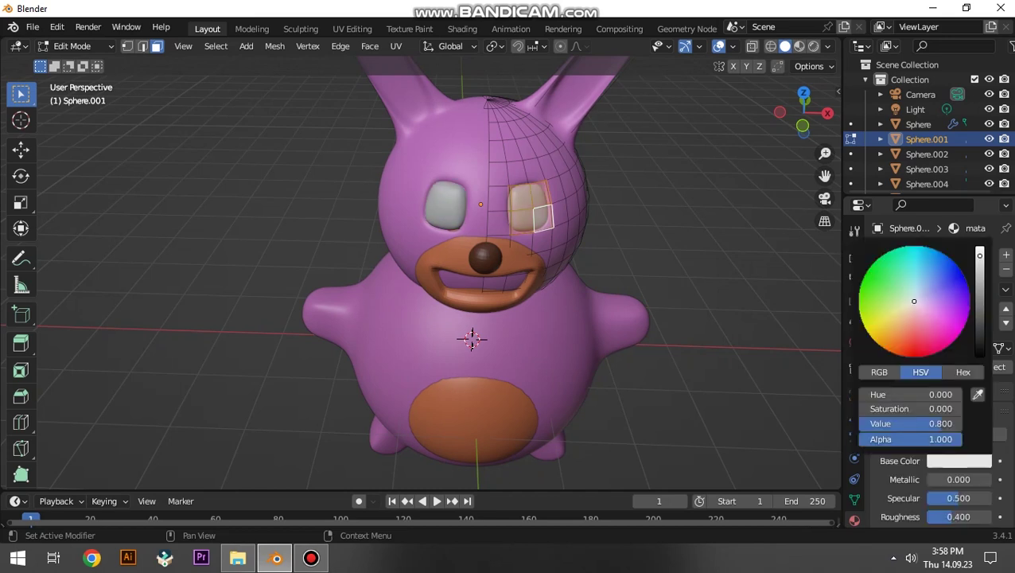
pyautogui.click(978, 395)
pyautogui.click(474, 418)
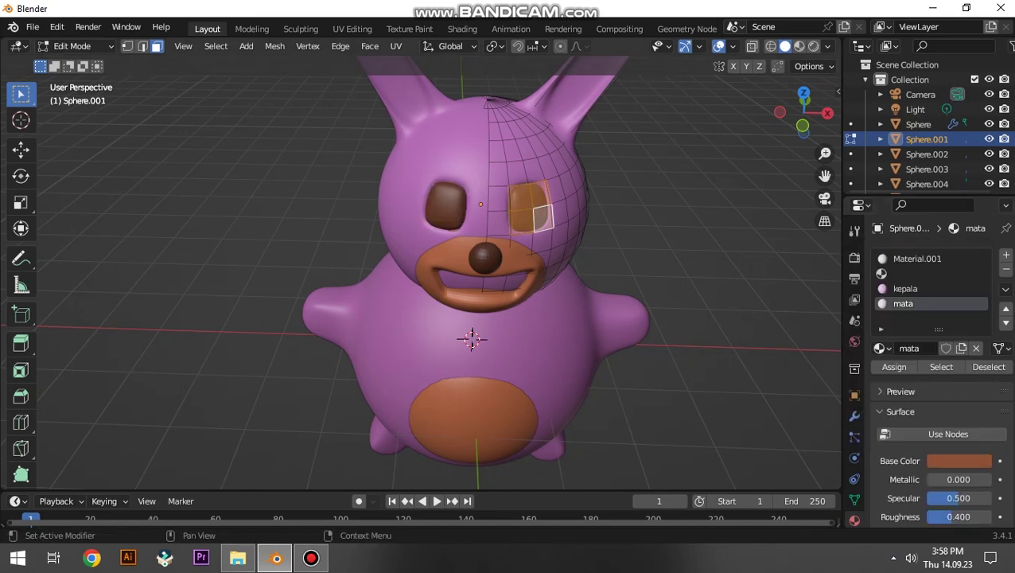
pyautogui.click(959, 460)
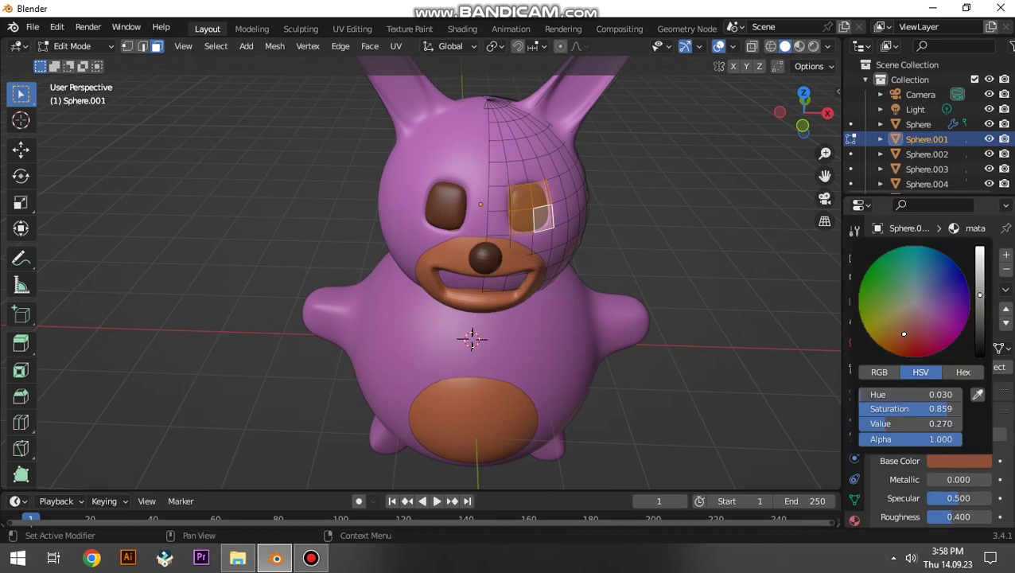
pyautogui.moveTo(978, 271); pyautogui.dragTo(978, 312)
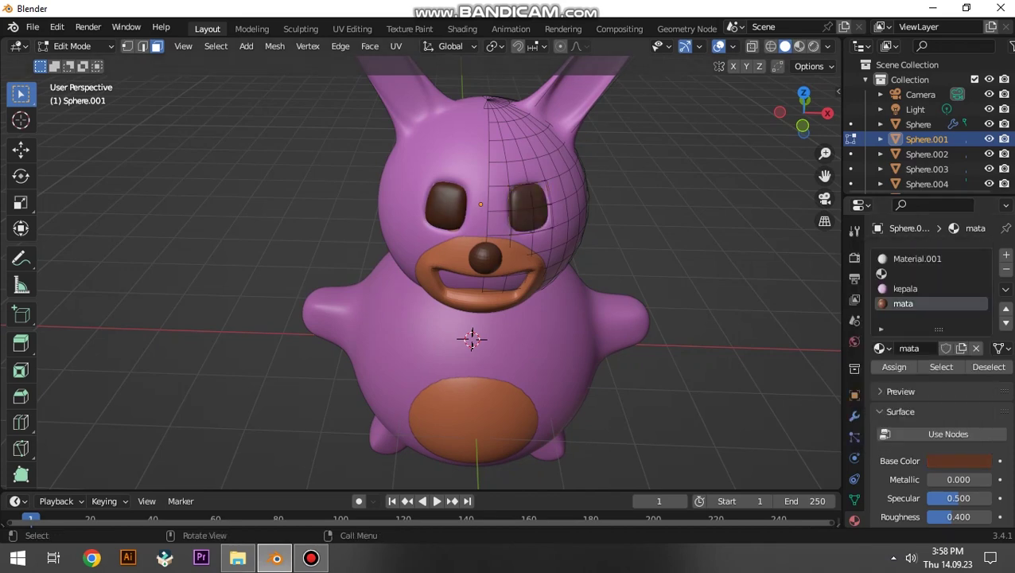
# Select the head in Edit Mode and pick the inner-ear face.
pyautogui.press('Tab')
pyautogui.moveTo(477, 239); pyautogui.dragTo(510, 239, button='middle')
pyautogui.click(478, 167)
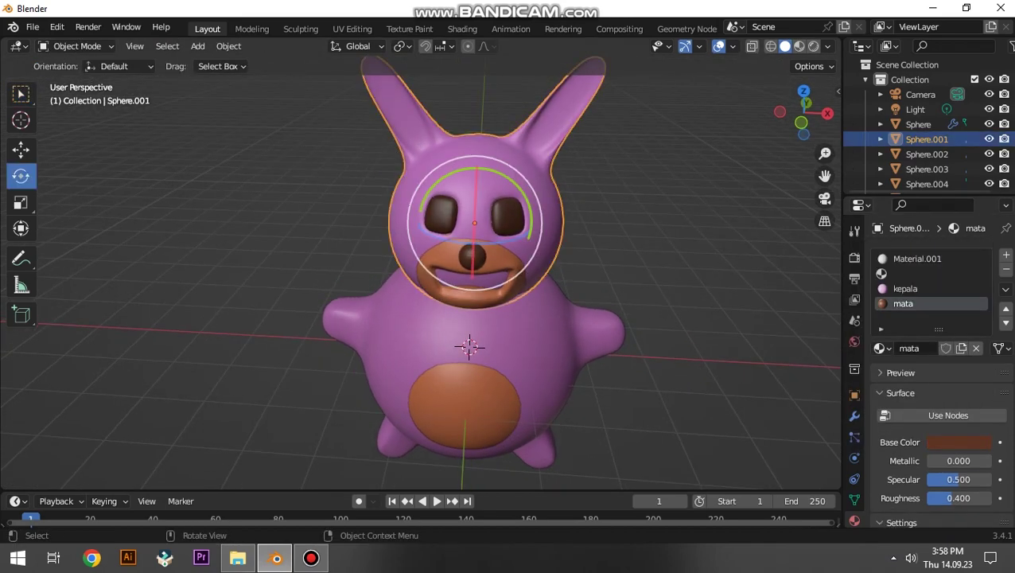
pyautogui.press('Tab')
pyautogui.moveTo(478, 167); pyautogui.dragTo(494, 151, button='middle')
pyautogui.moveTo(478, 318); pyautogui.dragTo(525, 287, button='middle')
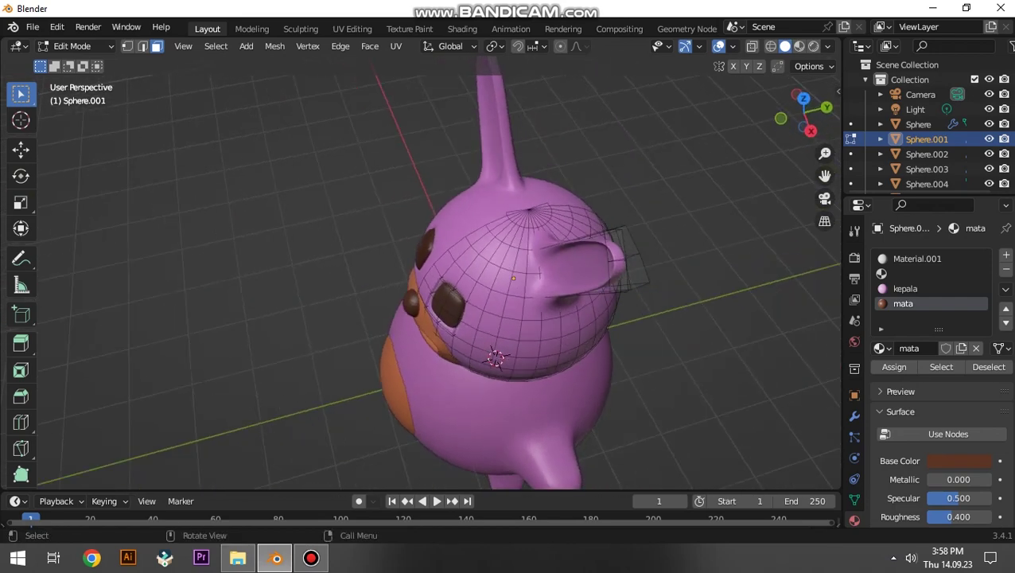
pyautogui.click(615, 247)
pyautogui.click(609, 237)
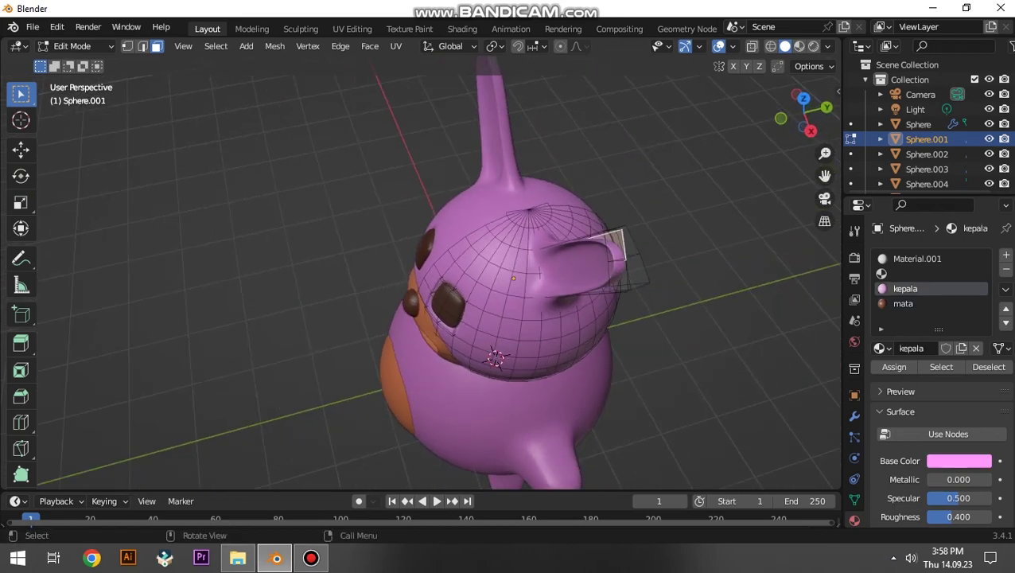
pyautogui.moveTo(493, 318); pyautogui.dragTo(510, 239, button='middle')
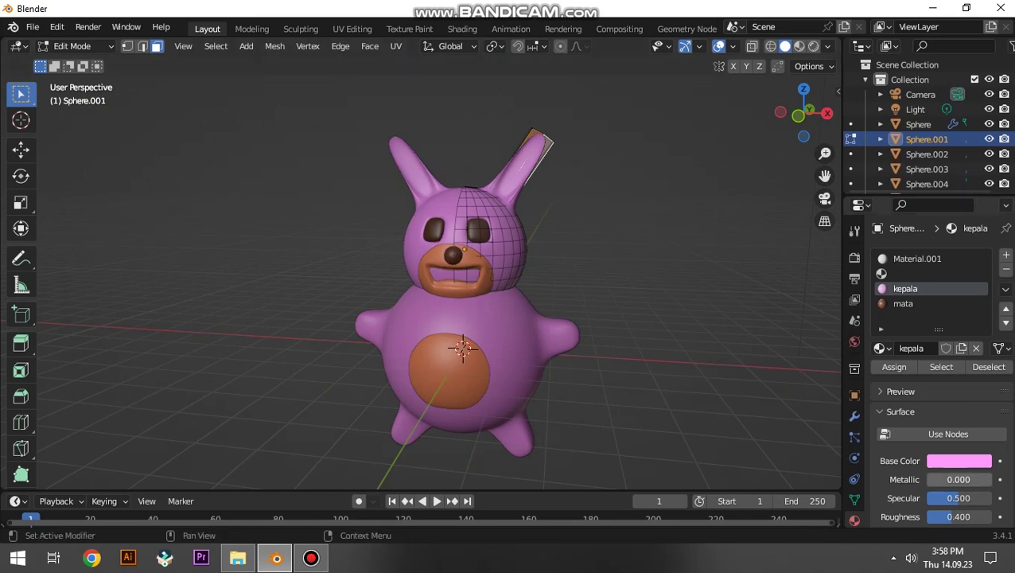
# Add a new material named telinga and assign it to the inner-ear faces.
pyautogui.click(1006, 255)
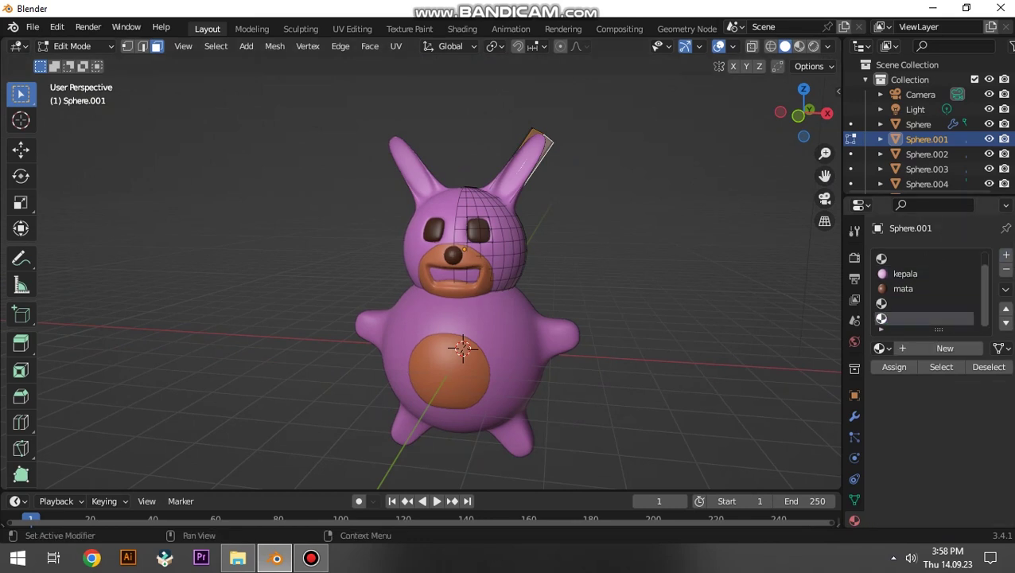
pyautogui.click(939, 348)
pyautogui.doubleClick(917, 318)
pyautogui.write('telinga')
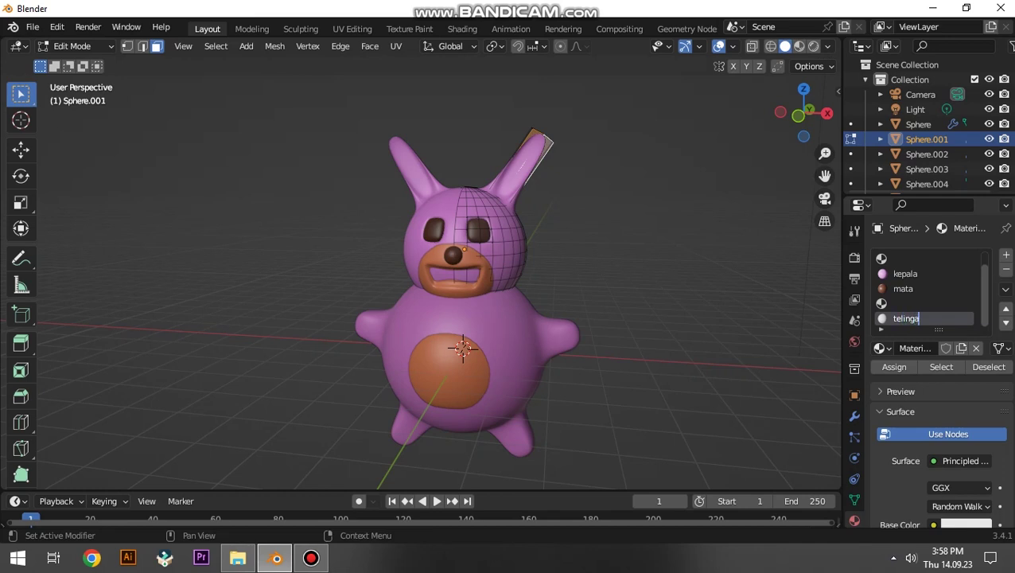
pyautogui.press('Return')
pyautogui.click(894, 367)
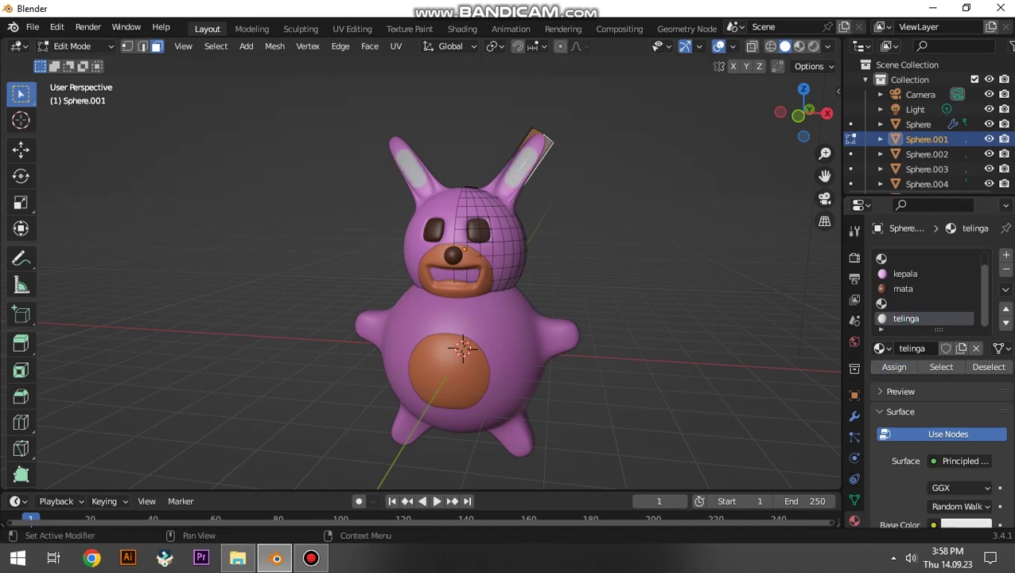
# Turn on Use Nodes for telinga and set its base colour to light blue.
pyautogui.scroll(-2, 939, 445)
pyautogui.click(959, 461)
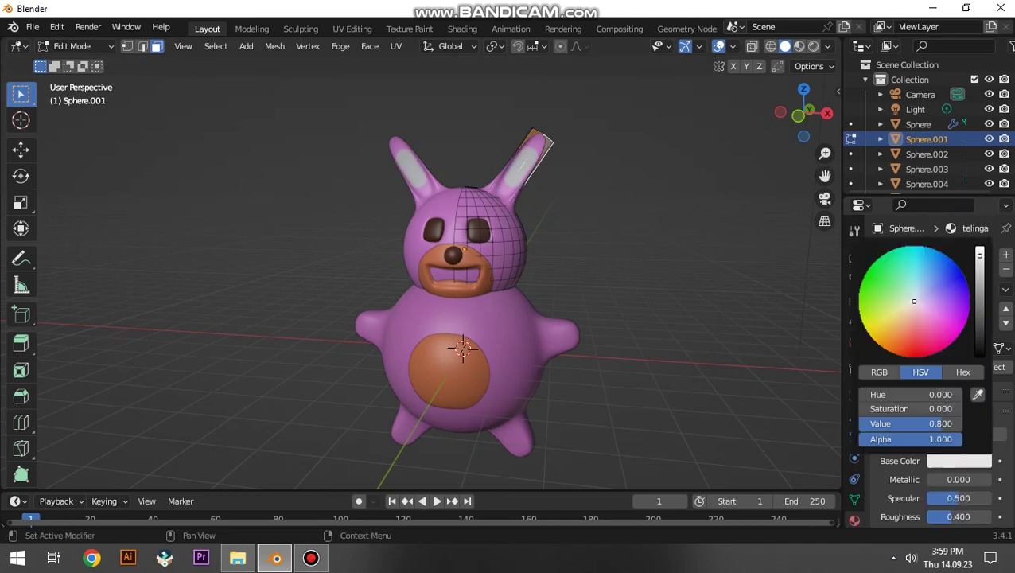
pyautogui.click(978, 395)
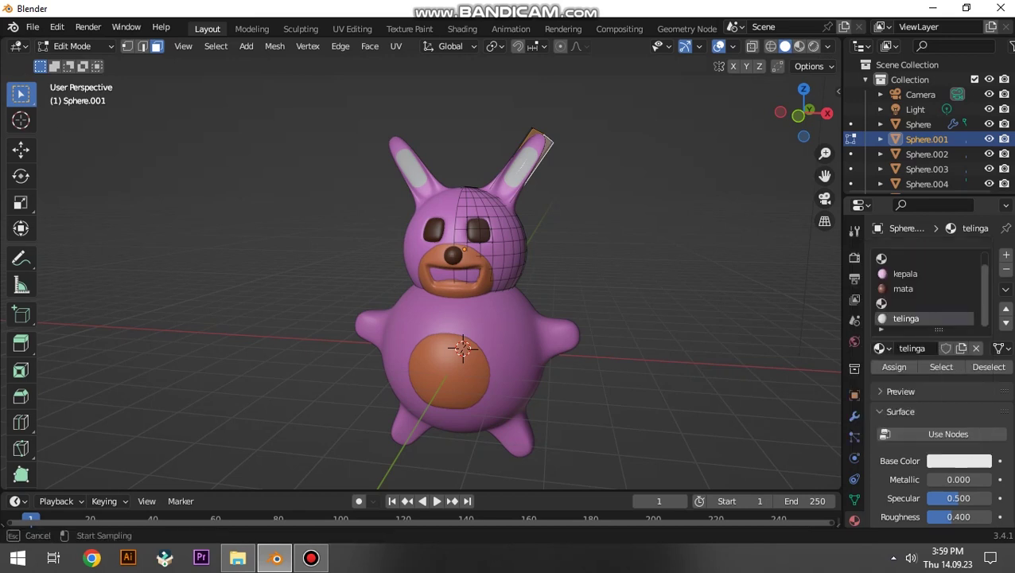
pyautogui.click(636, 239)
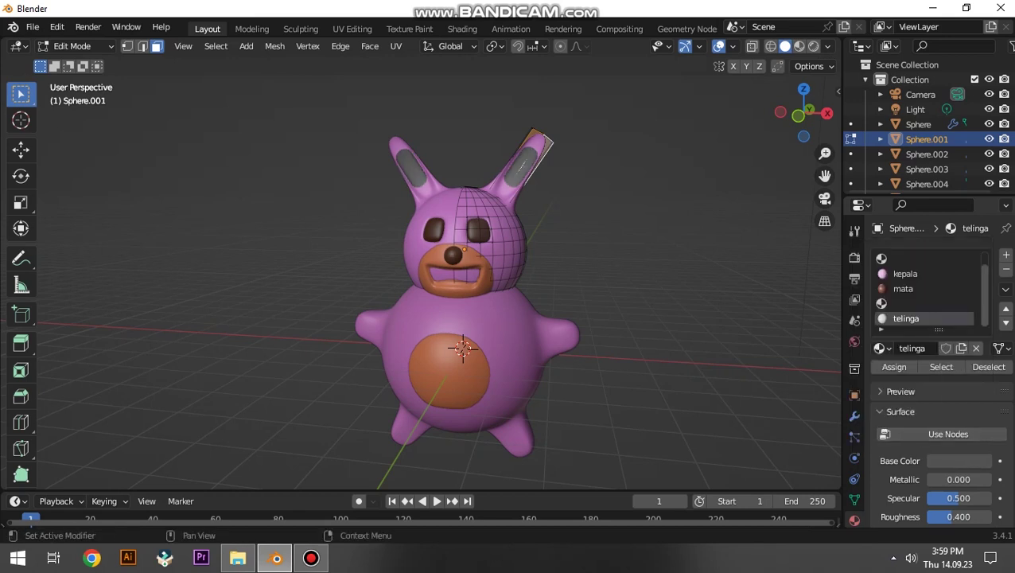
pyautogui.click(948, 434)
pyautogui.scroll(-3, 947, 445)
pyautogui.click(966, 465)
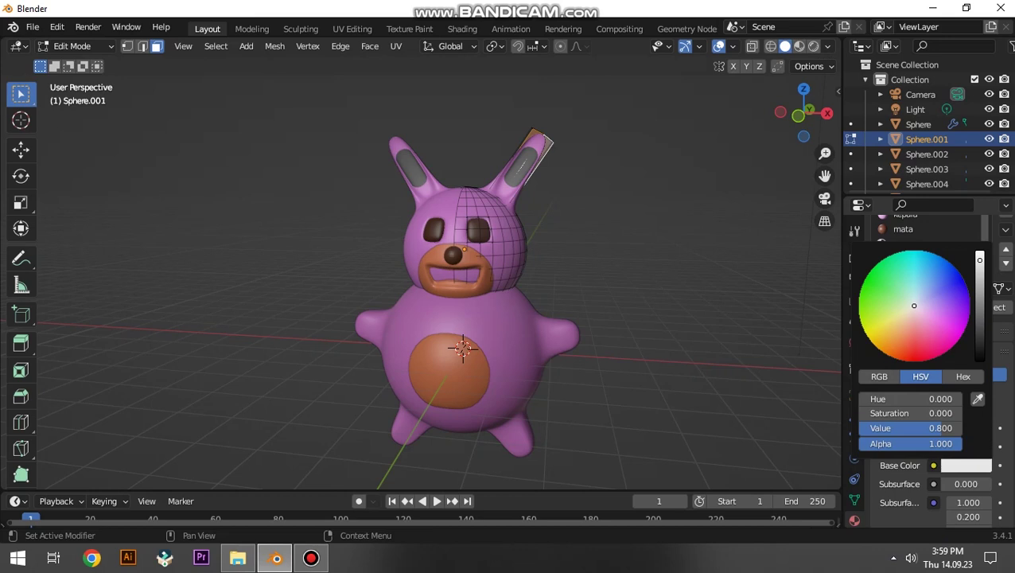
pyautogui.click(934, 285)
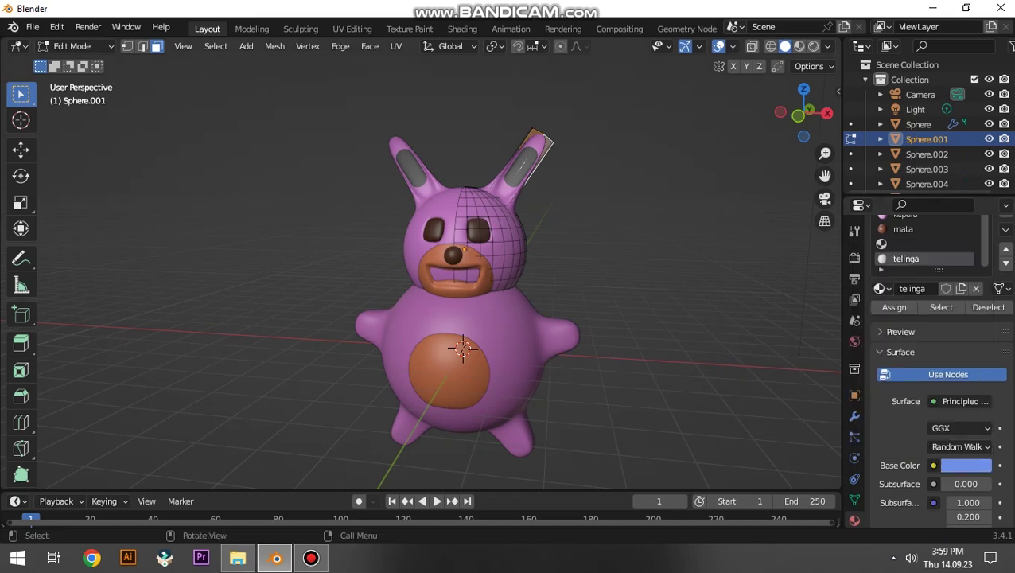
# Brighten the inner ears to a bright sky blue and return to Object Mode.
pyautogui.scroll(-2, 947, 445)
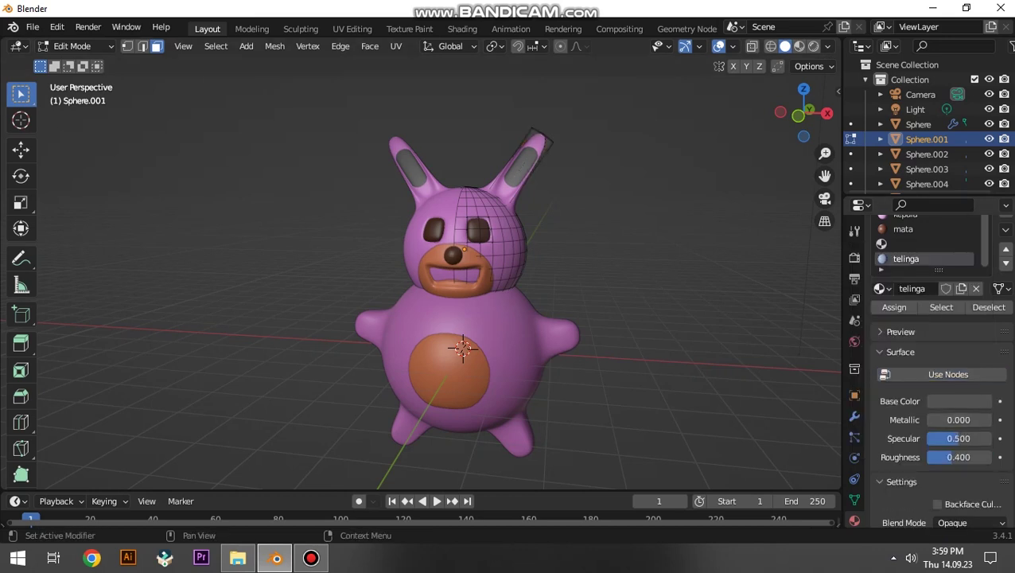
pyautogui.click(967, 401)
pyautogui.moveTo(979, 261); pyautogui.dragTo(980, 224)
pyautogui.moveTo(914, 241)
pyautogui.mouseDown()
pyautogui.moveTo(926, 212)
pyautogui.moveTo(980, 199)
pyautogui.mouseUp()
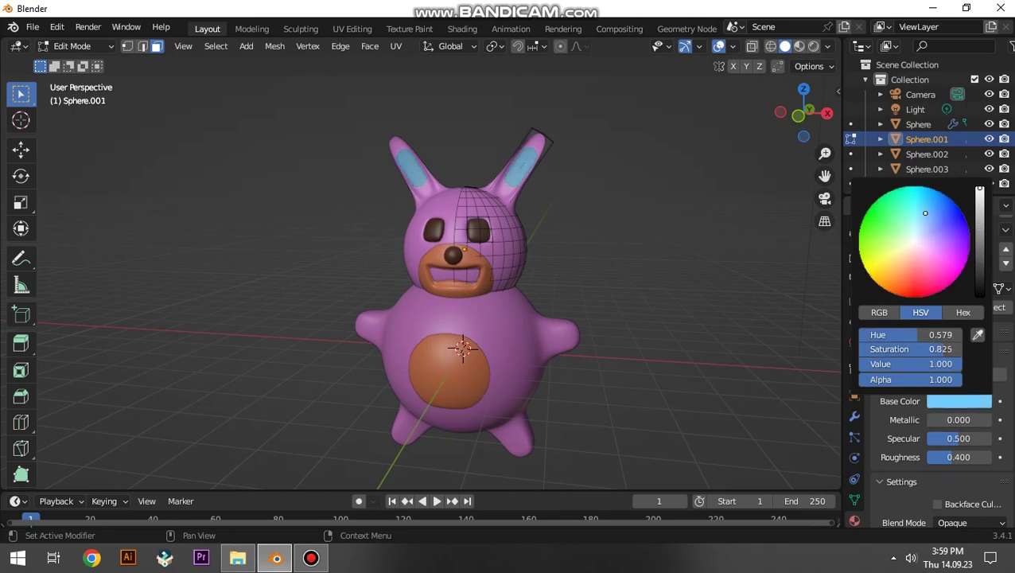
pyautogui.press('Tab')
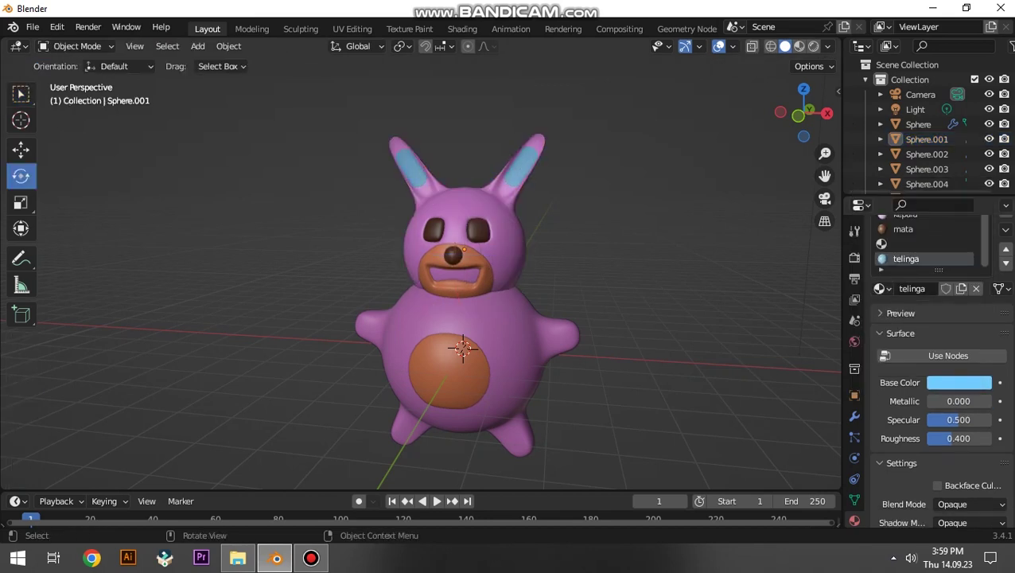
# Preview the bunny with its materials from several angles, then return to solid shading.
pyautogui.moveTo(462, 343)
pyautogui.mouseDown(button='middle')
pyautogui.moveTo(605, 342)
pyautogui.moveTo(510, 334)
pyautogui.moveTo(558, 334)
pyautogui.mouseUp(button='middle')
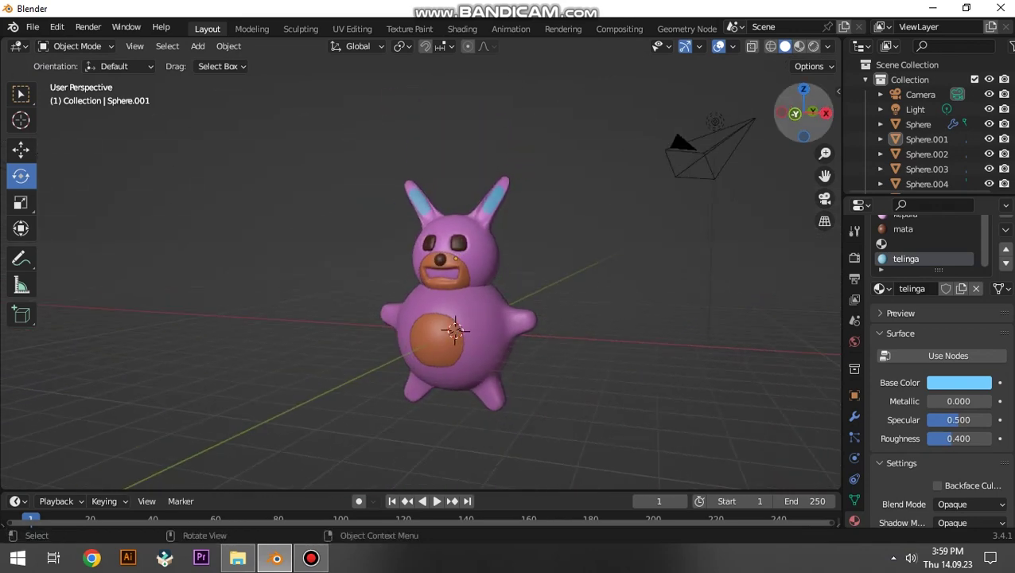
pyautogui.click(799, 46)
pyautogui.moveTo(477, 334); pyautogui.dragTo(525, 335, button='middle')
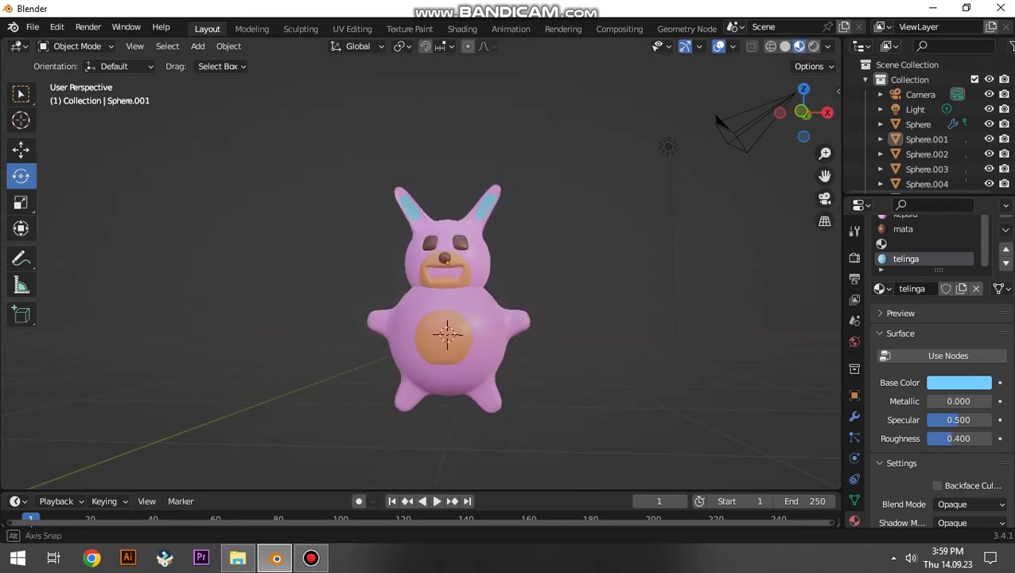
pyautogui.scroll(-3, 454, 319)
pyautogui.scroll(3, 453, 318)
pyautogui.moveTo(454, 334)
pyautogui.mouseDown(button='middle')
pyautogui.moveTo(493, 335)
pyautogui.moveTo(462, 335)
pyautogui.mouseUp(button='middle')
pyautogui.click(785, 46)
pyautogui.press('KP_1')
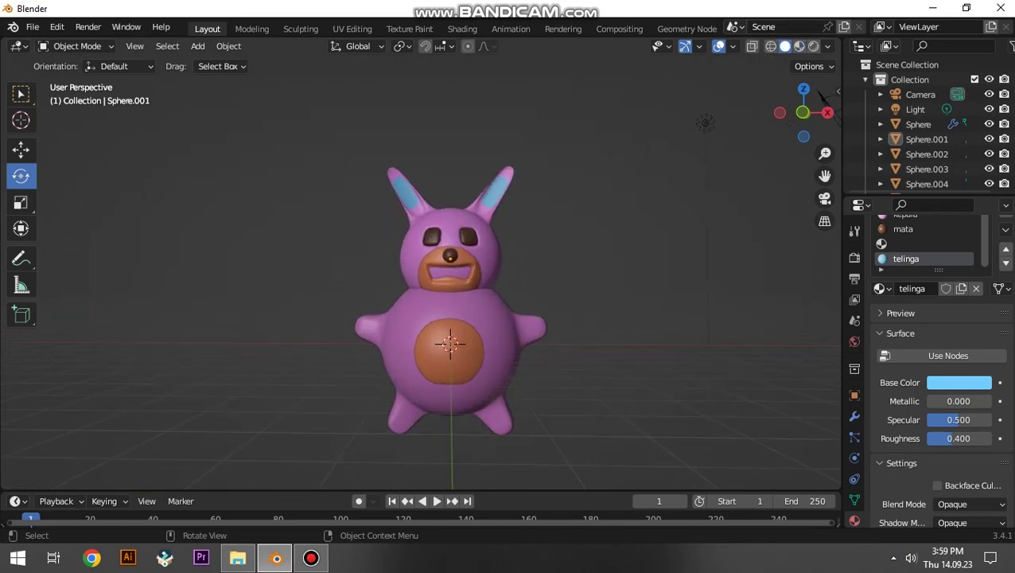
pyautogui.scroll(-2, 450, 302)
pyautogui.scroll(2, 449, 303)
pyautogui.moveTo(477, 318)
pyautogui.mouseDown(button='middle')
pyautogui.moveTo(128, 310)
pyautogui.moveTo(88, 314)
pyautogui.moveTo(89, 332)
pyautogui.mouseUp(button='middle')
# Box-select every bunny part and apply Shade Smooth.
pyautogui.click(446, 350)
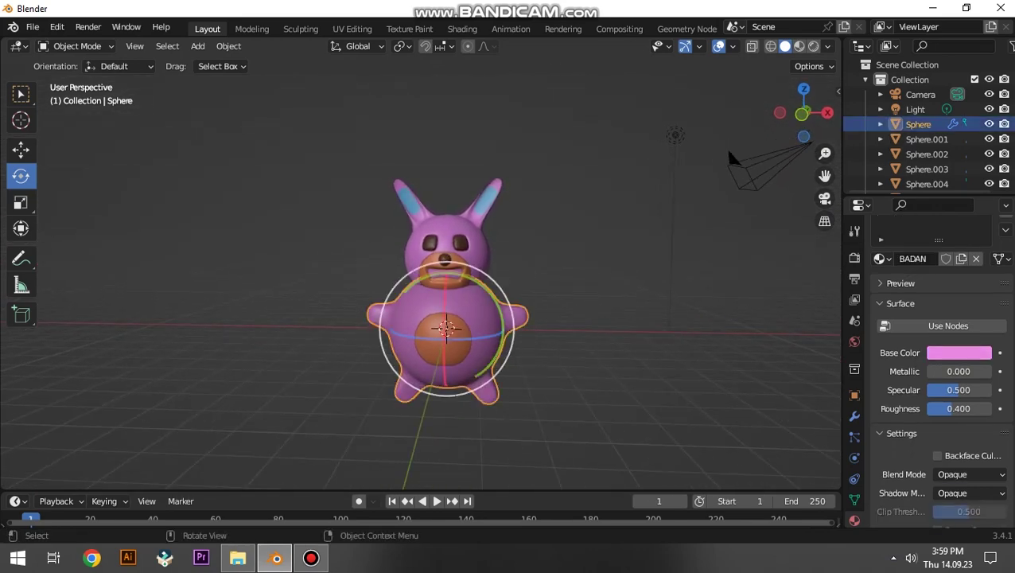
pyautogui.moveTo(361, 228); pyautogui.dragTo(596, 357)
pyautogui.rightClick(360, 236)
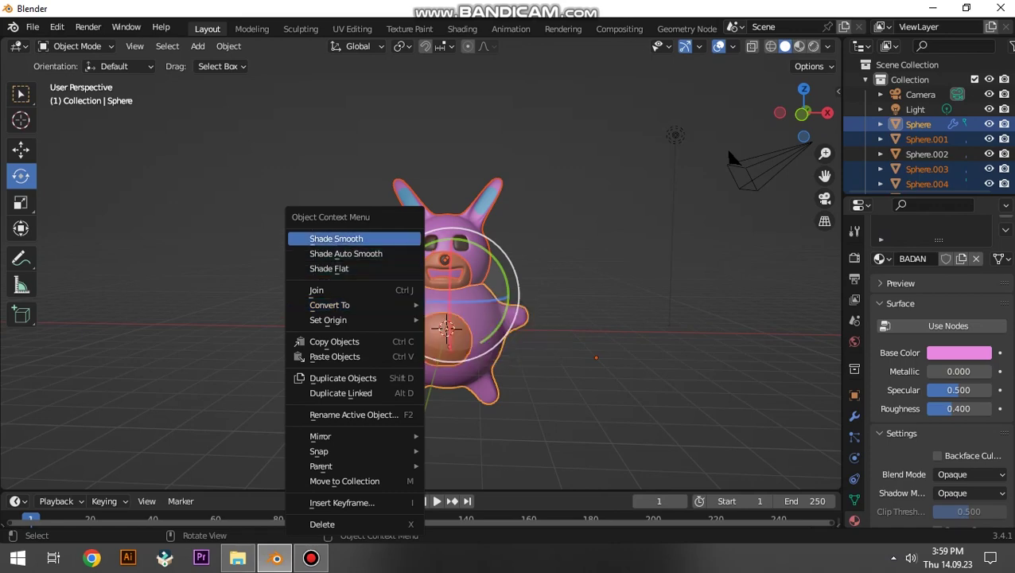
pyautogui.click(360, 236)
pyautogui.hotkey('alt', 'a')
pyautogui.hotkey('ctrl', 'z')
# Lift the whole bunny upward, then bring up File > Save As.
pyautogui.press('g')
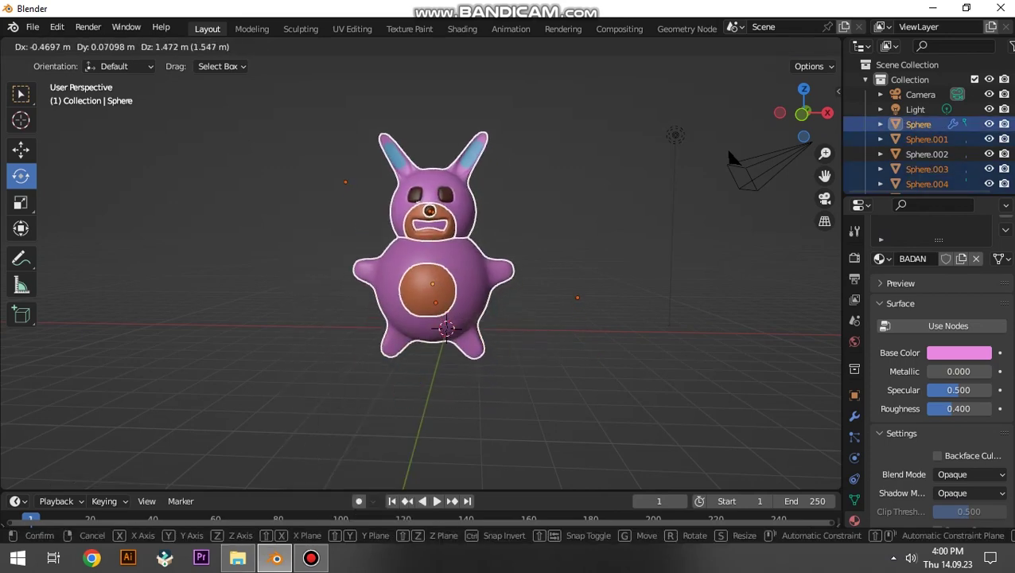
pyautogui.press('Return')
pyautogui.hotkey('alt', 'a')
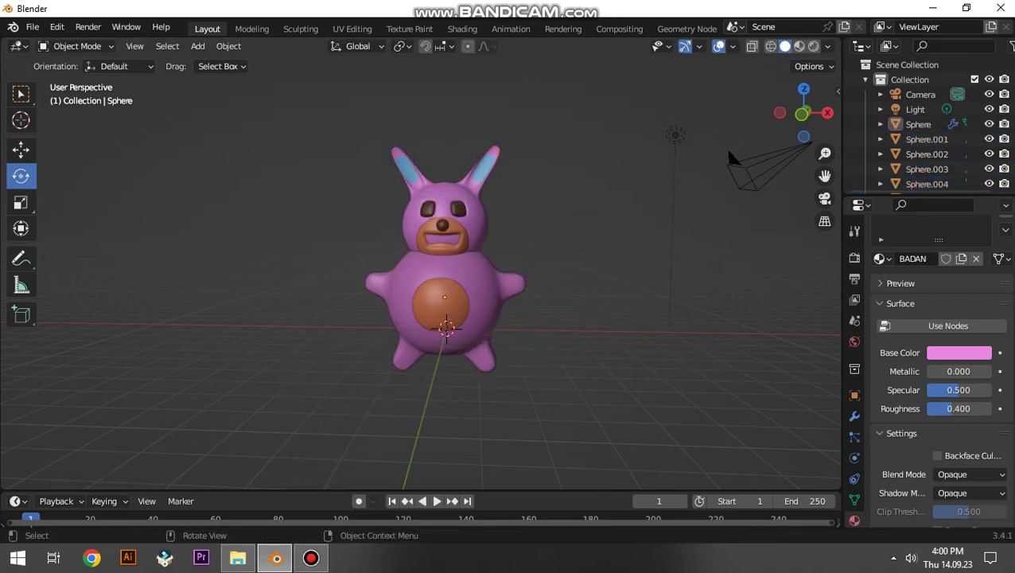
pyautogui.click(32, 26)
pyautogui.click(79, 139)
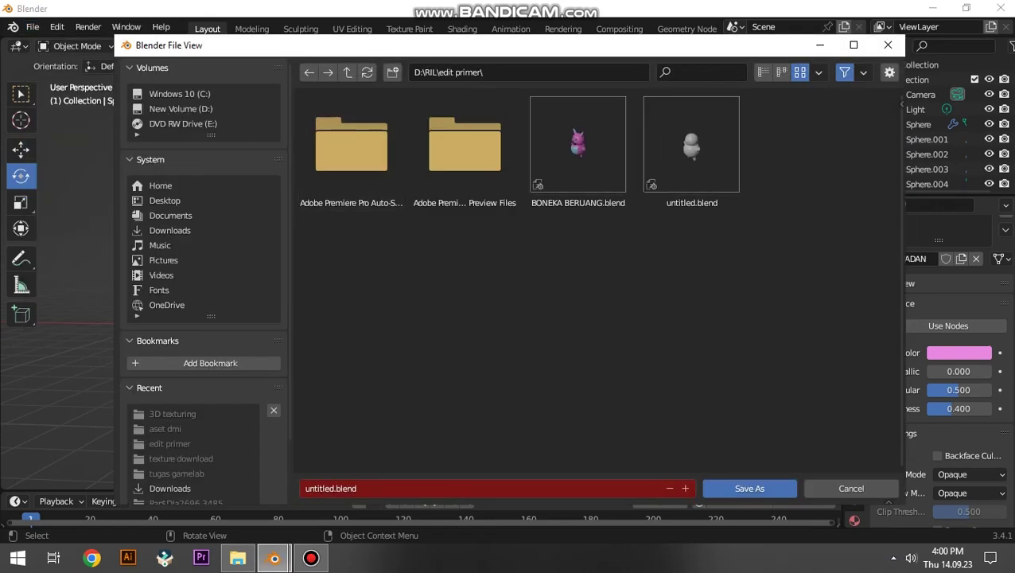
# Name the file 'tugas blender membuat karakter.blend' and save it in the edit primer folder.
pyautogui.click(331, 487)
pyautogui.write('tugas blender membuat karakter')
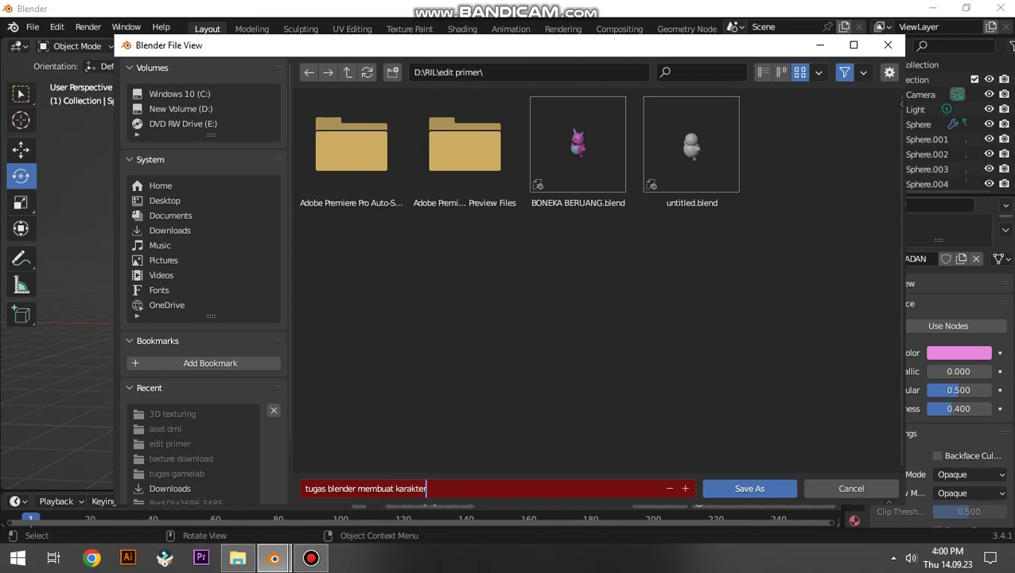
pyautogui.press('Return')
pyautogui.click(749, 488)
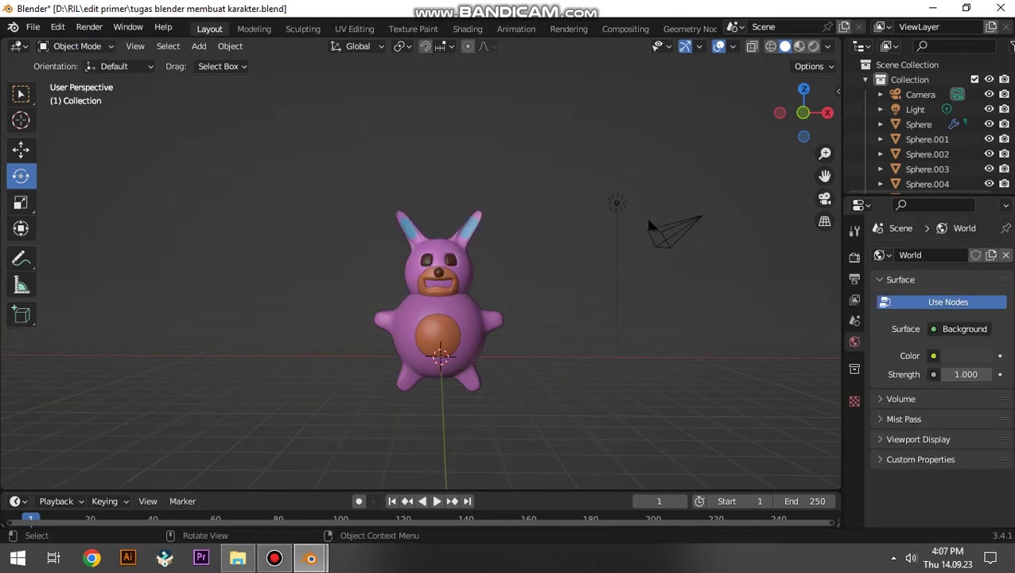
# Add a plane below the bunny and scale it up into a wide floor.
pyautogui.press('a')
pyautogui.hotkey('alt', 'a')
pyautogui.moveTo(422, 278); pyautogui.dragTo(302, 279, button='middle')
pyautogui.press('KP_1')
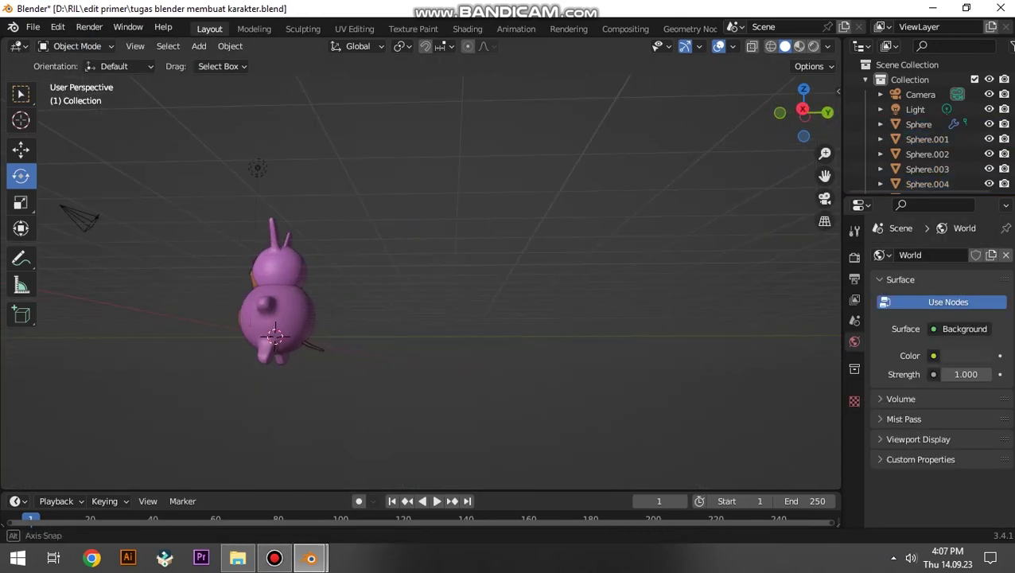
pyautogui.hotkey('shift', 'a')
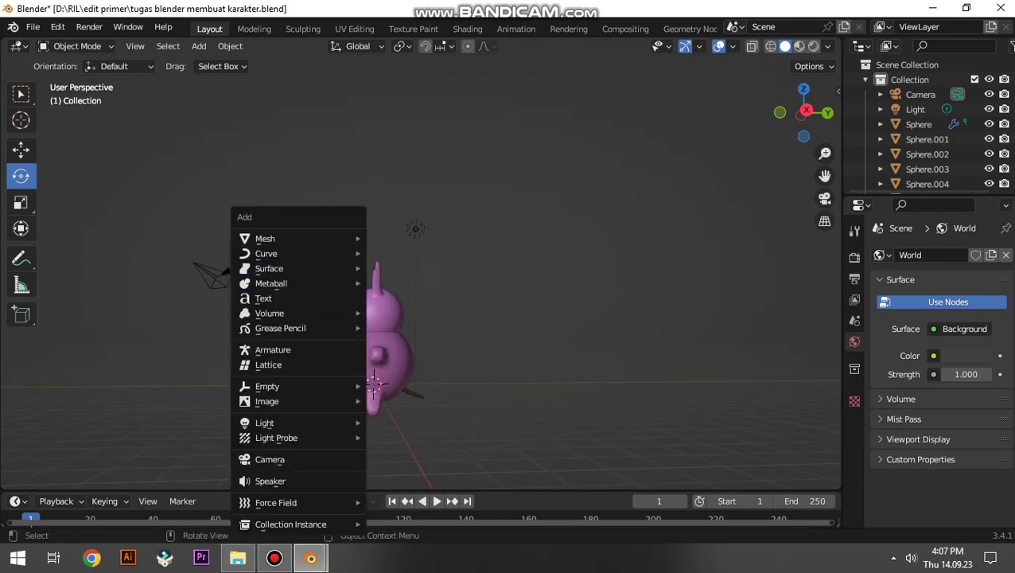
pyautogui.click(399, 237)
pyautogui.press('g')
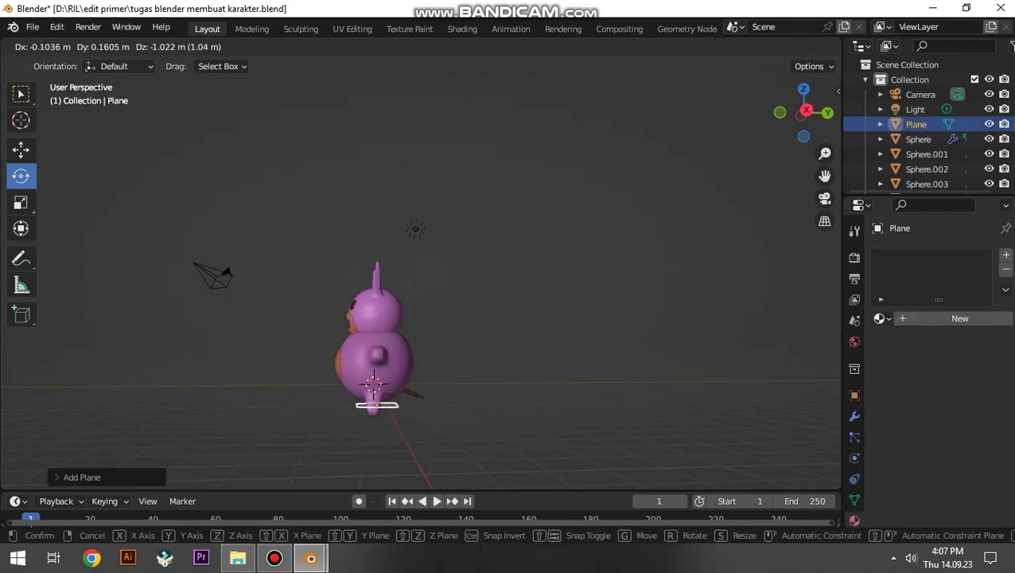
pyautogui.click(402, 437)
pyautogui.press('s')
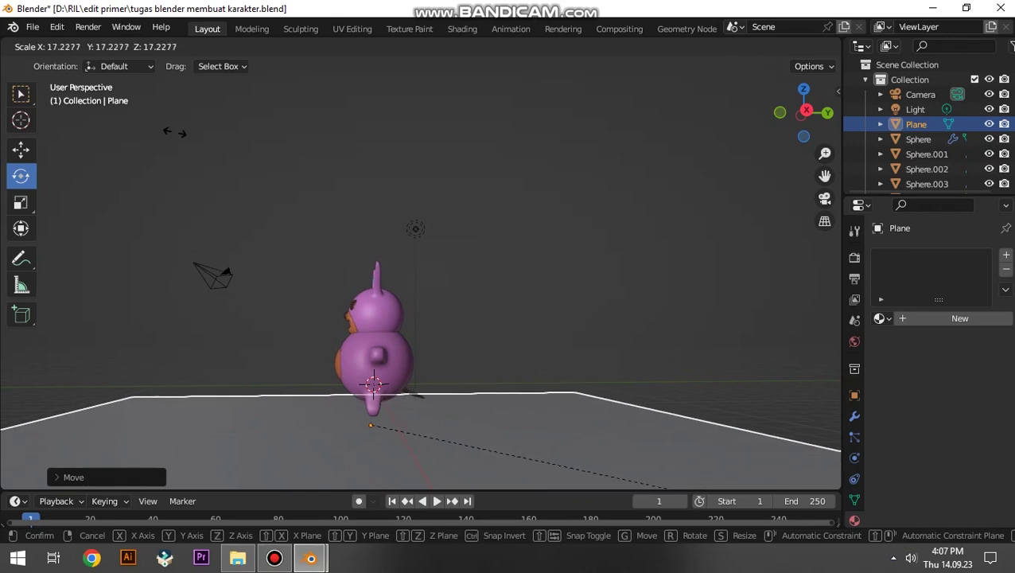
pyautogui.press('Return')
# Select the floor plane and enter Edit Mode on its mesh.
pyautogui.hotkey('alt', 'a')
pyautogui.moveTo(422, 278); pyautogui.dragTo(477, 239, button='middle')
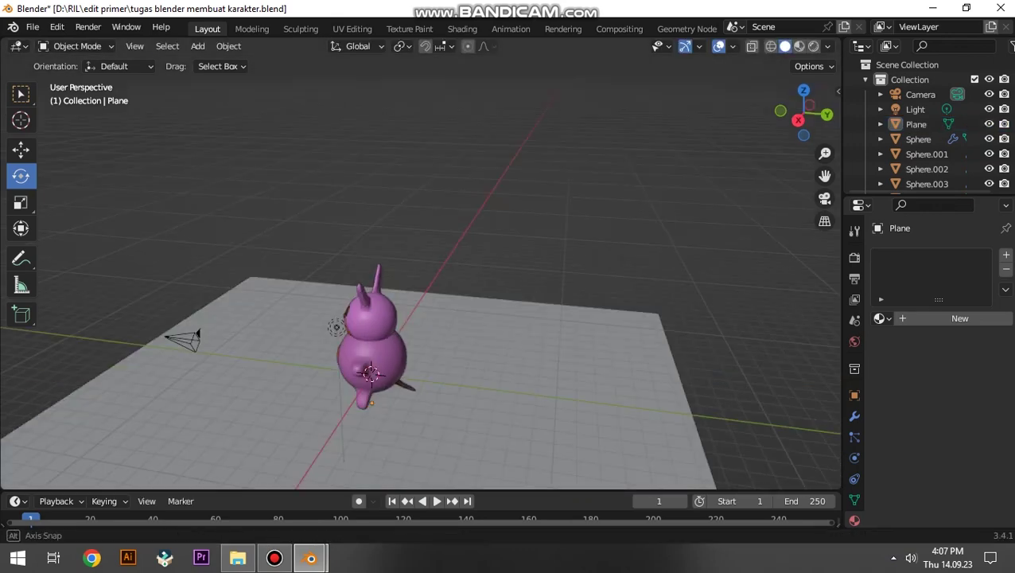
pyautogui.click(916, 124)
pyautogui.press('Tab')
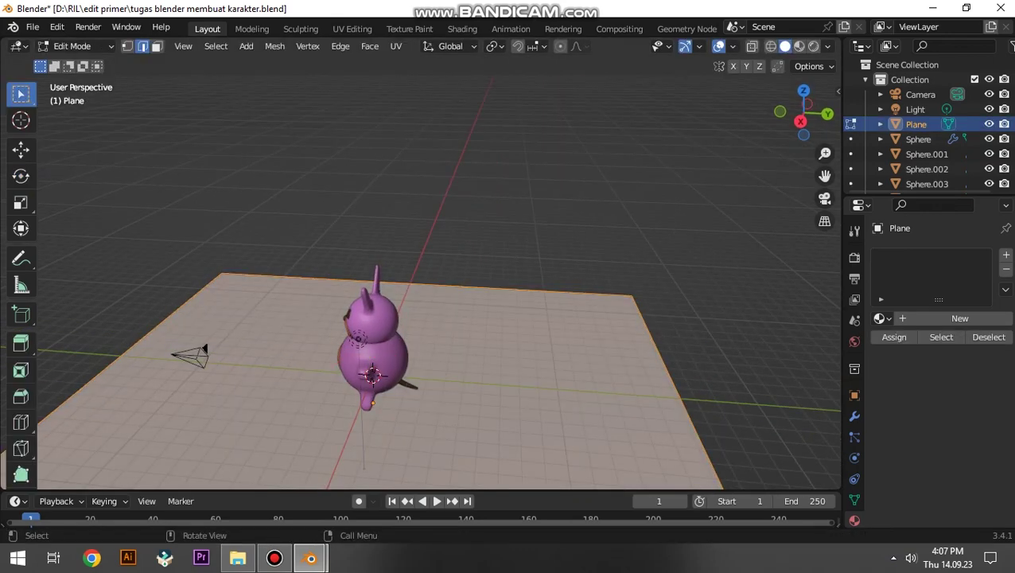
pyautogui.press('a')
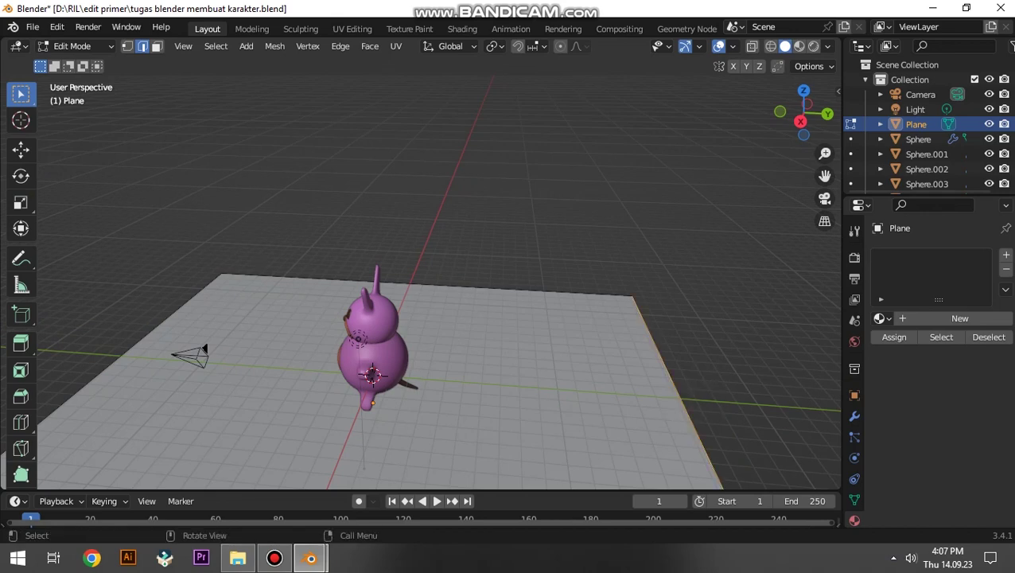
pyautogui.moveTo(692, 398); pyautogui.dragTo(728, 394, button='middle')
pyautogui.press('s')
pyautogui.press('z')
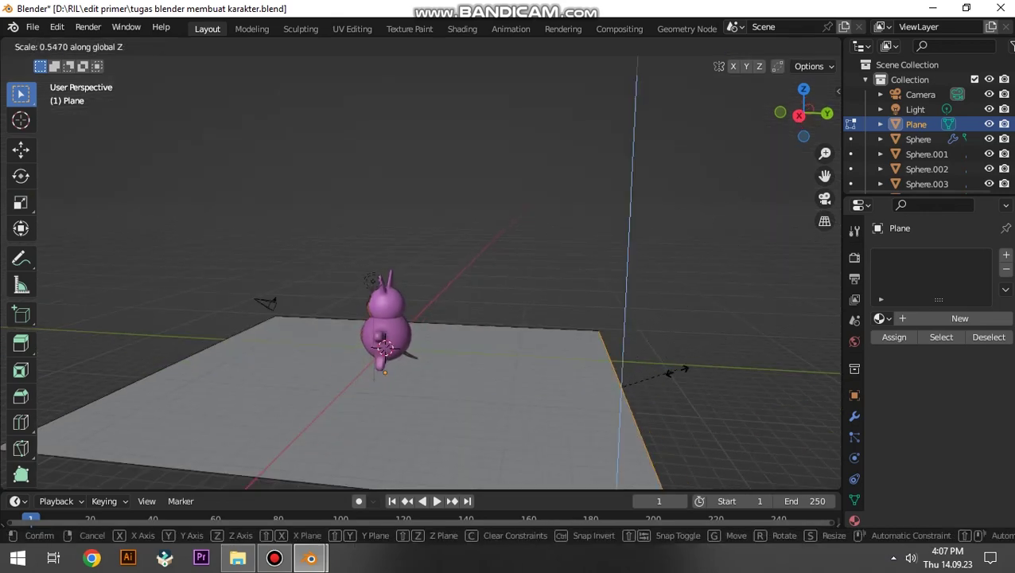
pyautogui.press('Return')
pyautogui.hotkey('alt', 'a')
# Extrude the floor's back edge straight up along Z into a backdrop wall.
pyautogui.press('e')
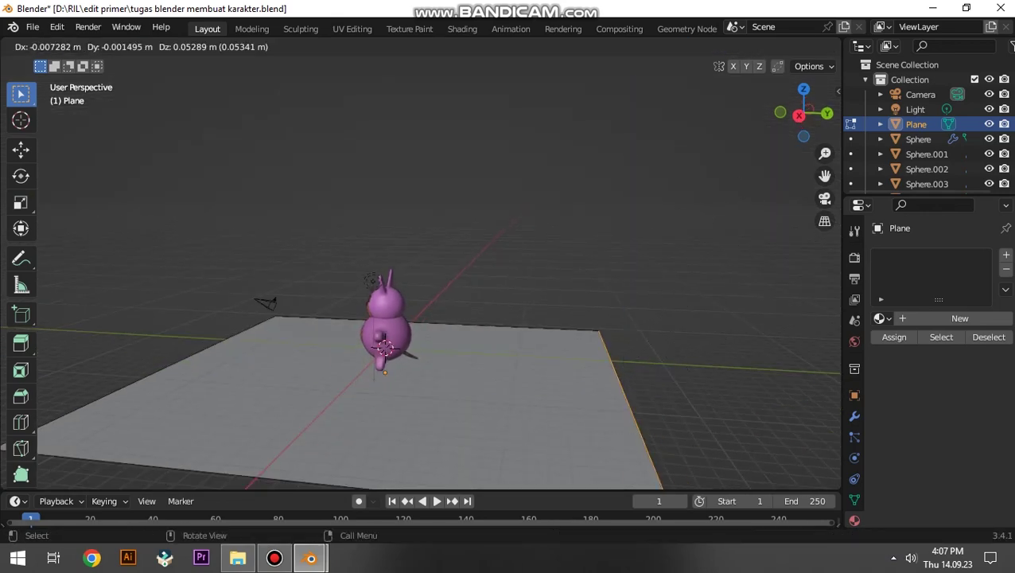
pyautogui.press('z')
pyautogui.press('Return')
pyautogui.click(477, 199)
pyautogui.moveTo(478, 199); pyautogui.dragTo(557, 207, button='middle')
pyautogui.press('l')
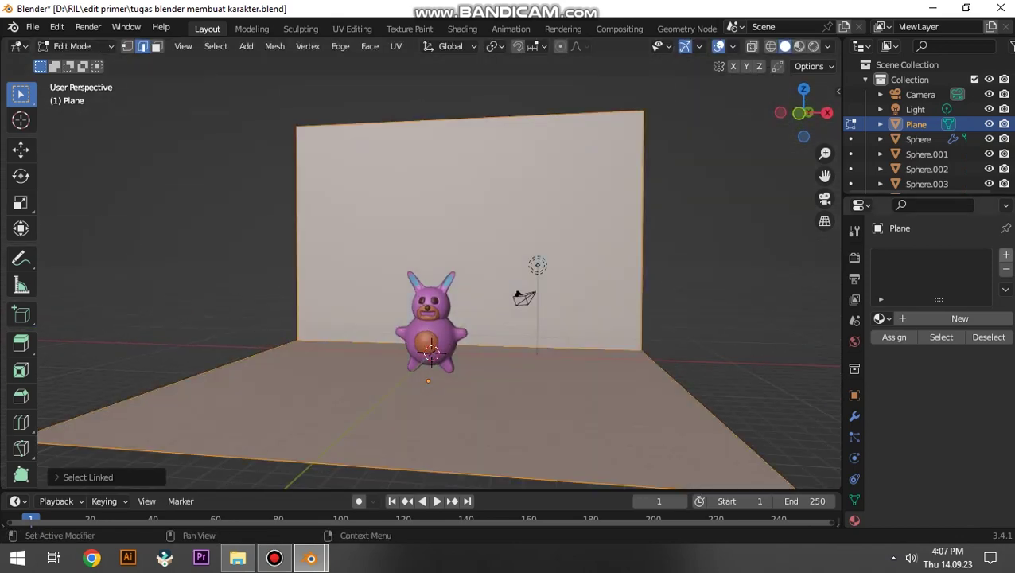
pyautogui.click(1006, 254)
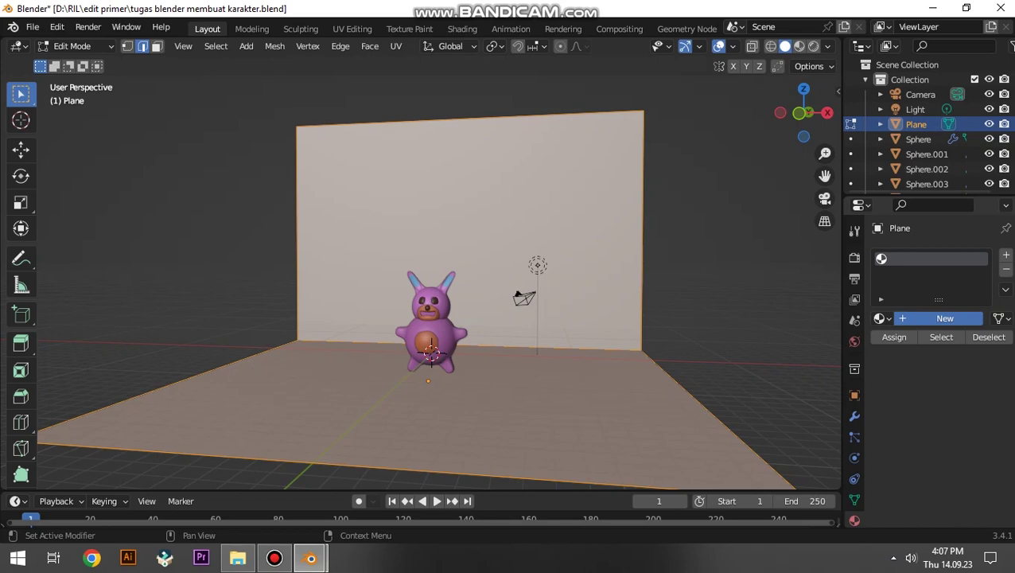
# Create the material studio.001 for the backdrop and set its base colour to bright cyan.
pyautogui.click(946, 318)
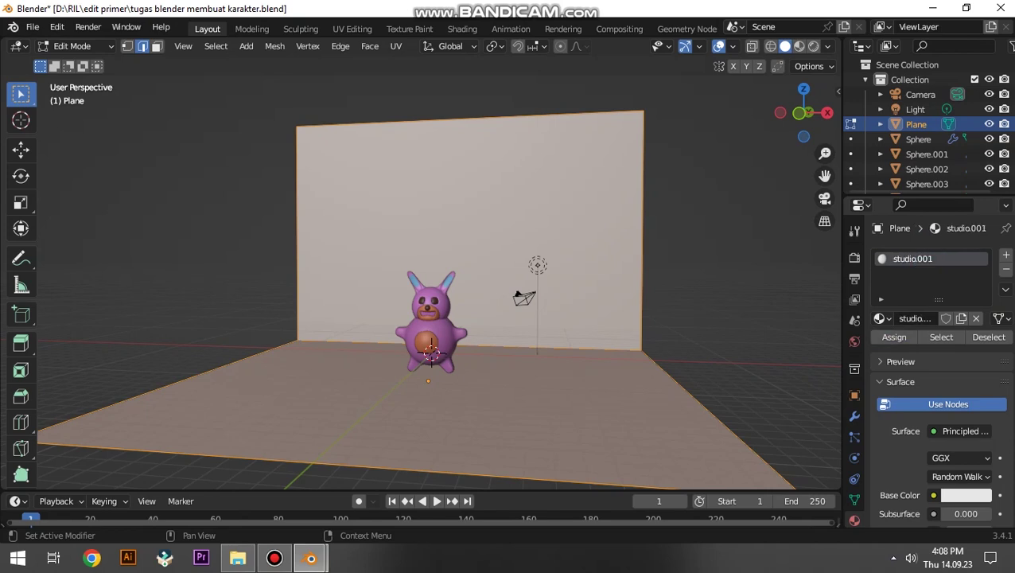
pyautogui.scroll(-2, 932, 446)
pyautogui.click(959, 431)
pyautogui.click(914, 236)
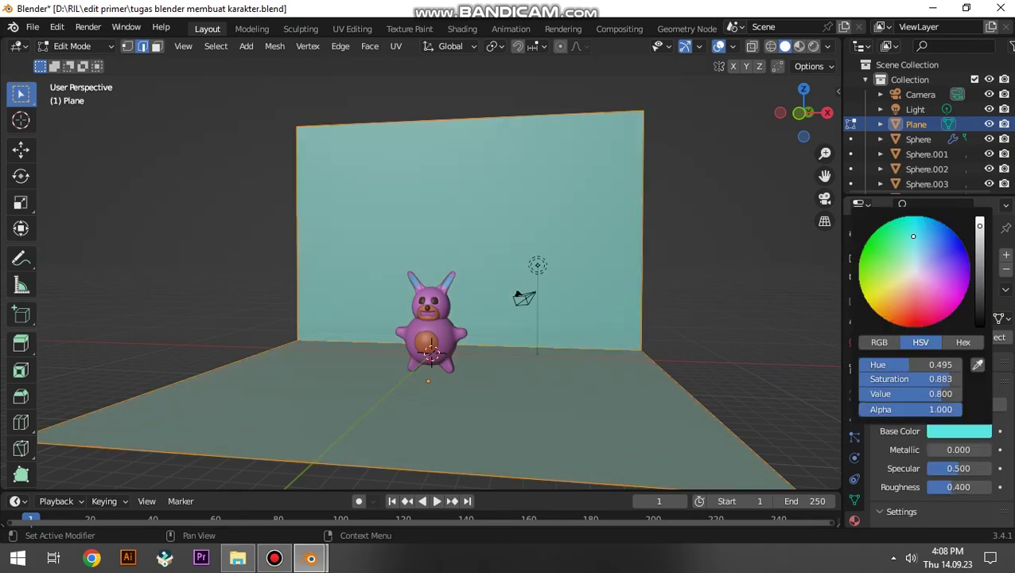
pyautogui.moveTo(914, 237)
pyautogui.mouseDown()
pyautogui.moveTo(914, 265)
pyautogui.moveTo(921, 228)
pyautogui.mouseUp()
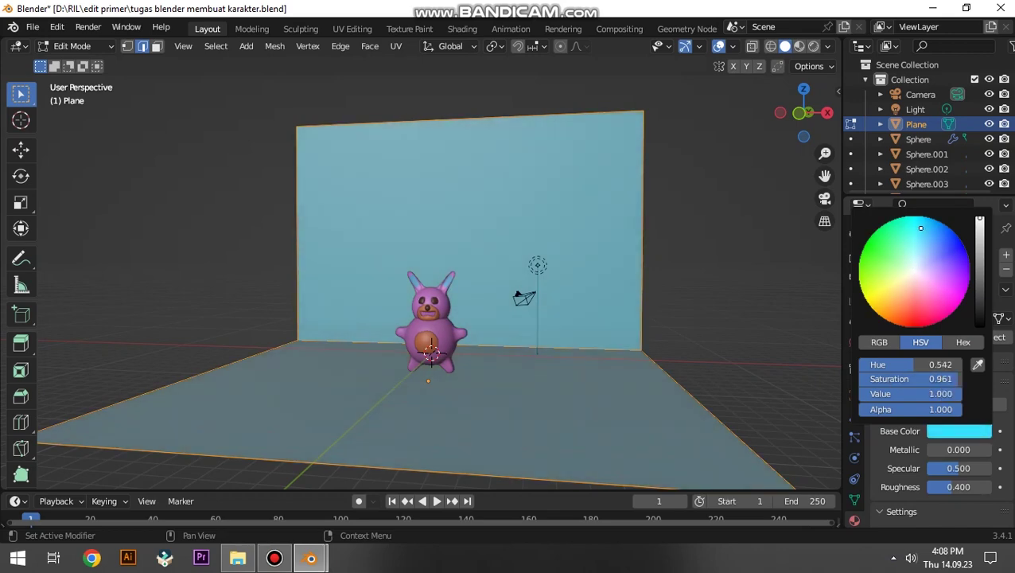
pyautogui.moveTo(605, 303); pyautogui.dragTo(543, 309, button='middle')
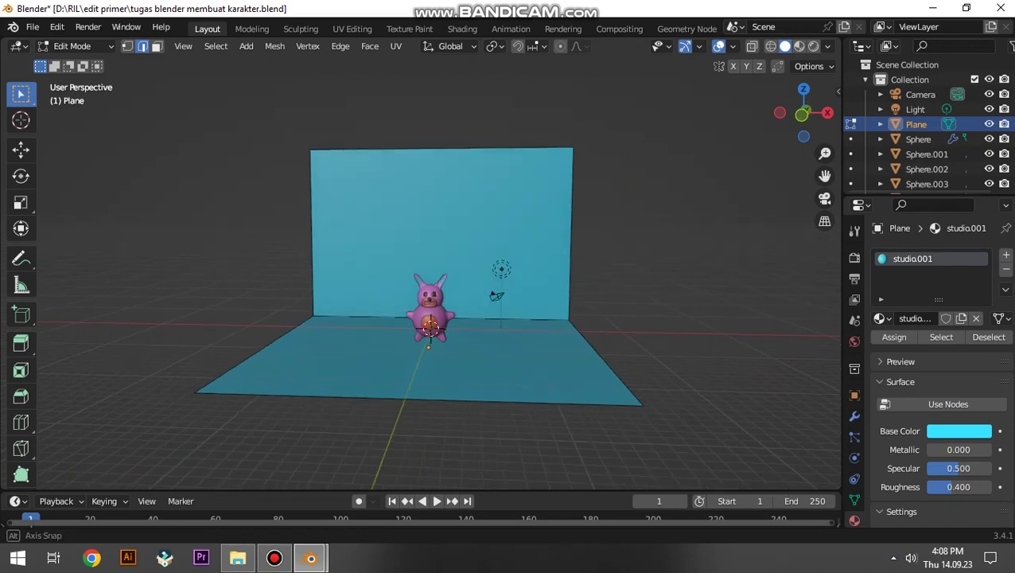
# Re-save the scene as 'tugas blender membuat karakter.blend' with the cyan backdrop included.
pyautogui.press('KP_1')
pyautogui.moveTo(438, 239)
pyautogui.mouseDown(button='middle')
pyautogui.moveTo(445, 270)
pyautogui.moveTo(549, 260)
pyautogui.mouseUp(button='middle')
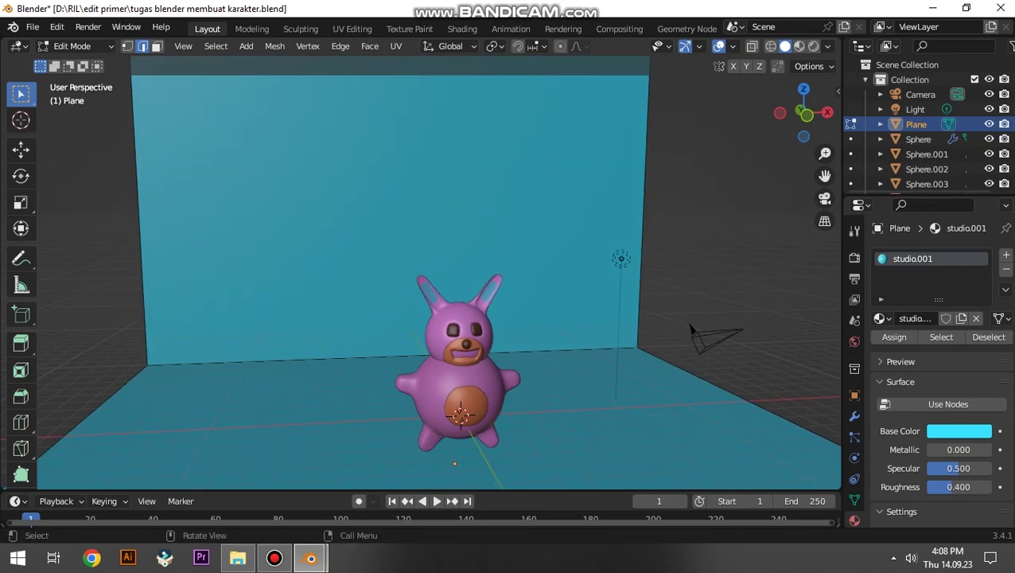
pyautogui.click(32, 27)
pyautogui.click(48, 140)
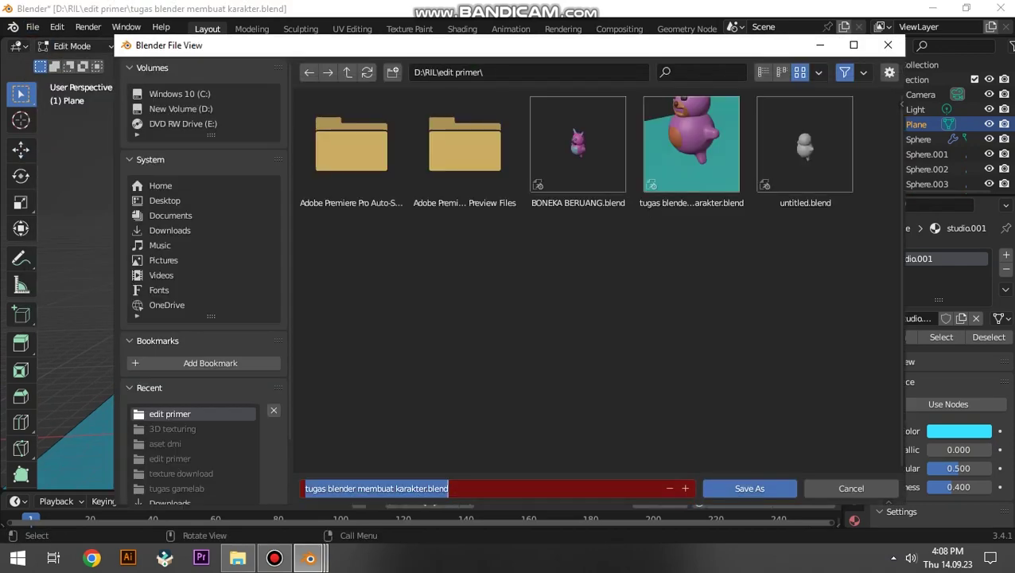
pyautogui.press('Return')
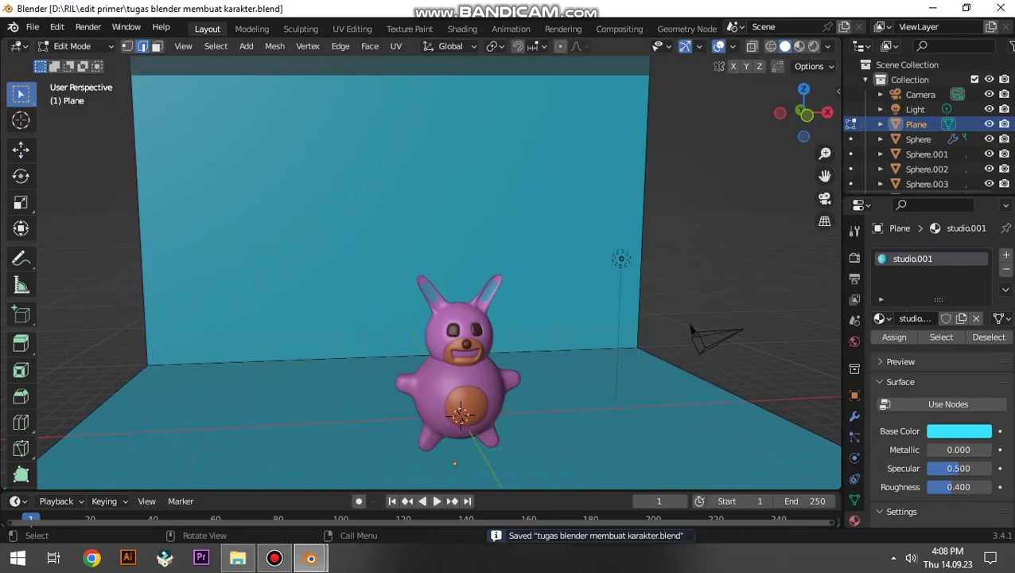
pyautogui.moveTo(724, 288); pyautogui.dragTo(745, 354)
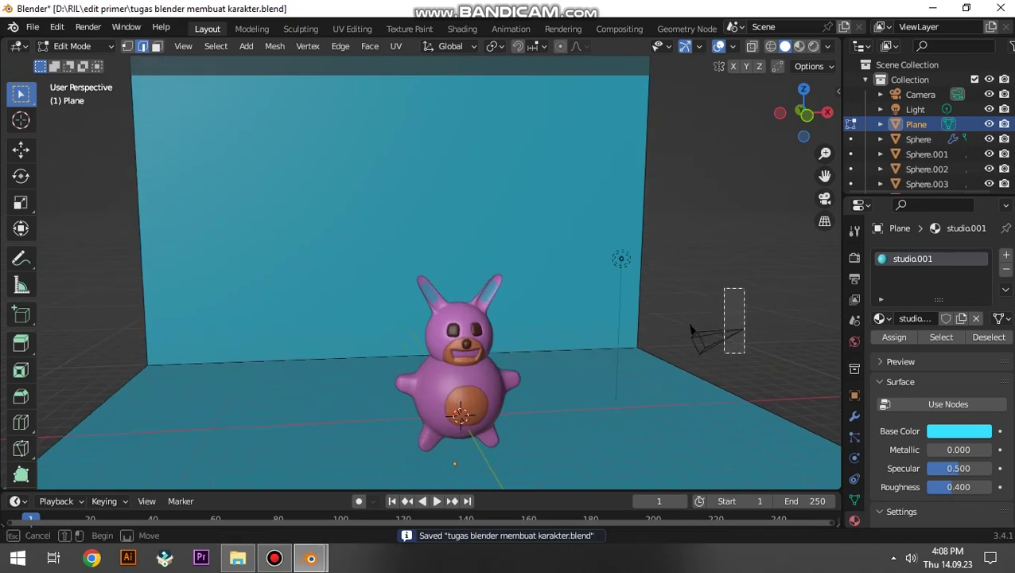
# Select the camera and view the bunny through it with Numpad 0.
pyautogui.press('Tab')
pyautogui.moveTo(729, 306); pyautogui.dragTo(753, 368)
pyautogui.moveTo(734, 285); pyautogui.dragTo(746, 348)
pyautogui.press('Tab')
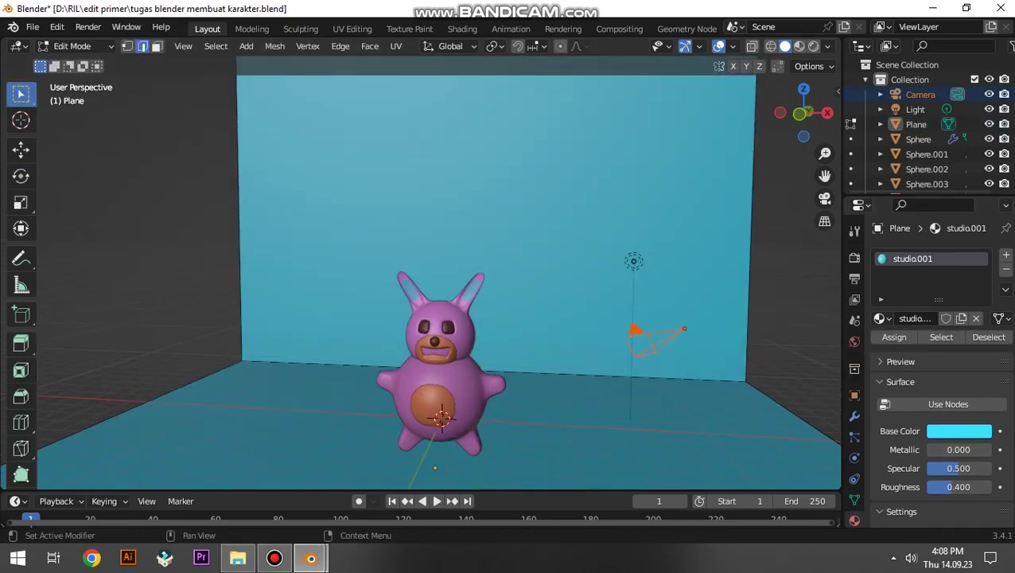
pyautogui.moveTo(477, 318); pyautogui.dragTo(414, 374, button='middle')
pyautogui.press('KP_0')
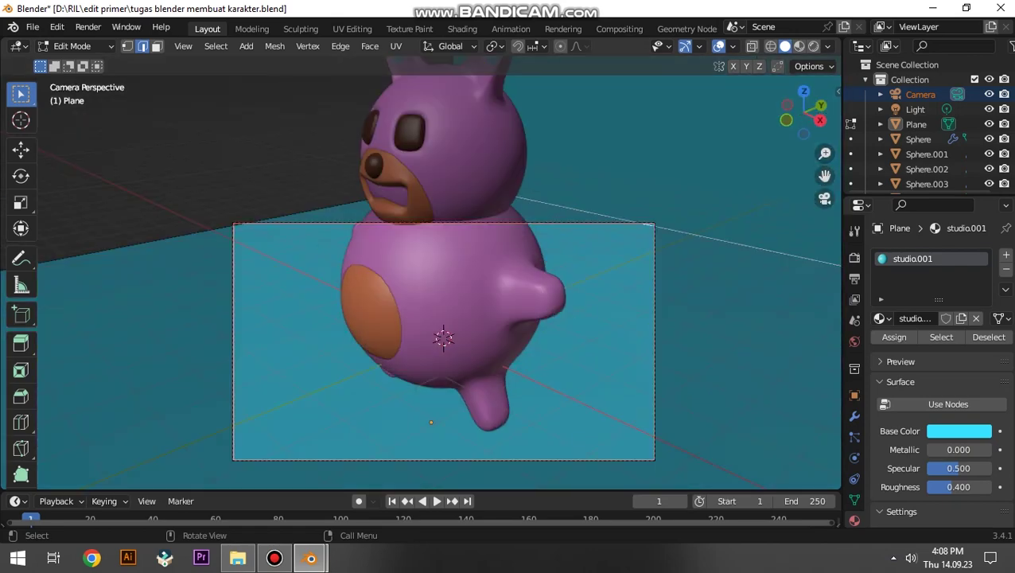
pyautogui.press('g')
pyautogui.press('Return')
pyautogui.hotkey('ctrl', 'z')
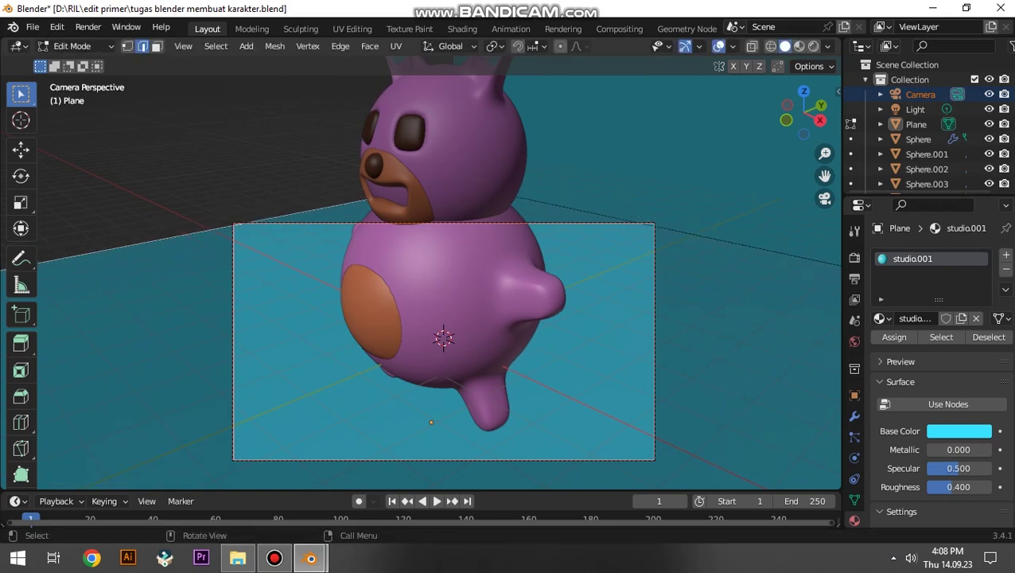
# Orbit back out of the camera view, box-select the camera and return to Object Mode.
pyautogui.moveTo(491, 284)
pyautogui.mouseDown(button='middle')
pyautogui.moveTo(541, 414)
pyautogui.moveTo(462, 398)
pyautogui.moveTo(493, 382)
pyautogui.moveTo(478, 366)
pyautogui.moveTo(509, 374)
pyautogui.mouseUp(button='middle')
pyautogui.press('b')
pyautogui.moveTo(602, 268); pyautogui.dragTo(652, 310)
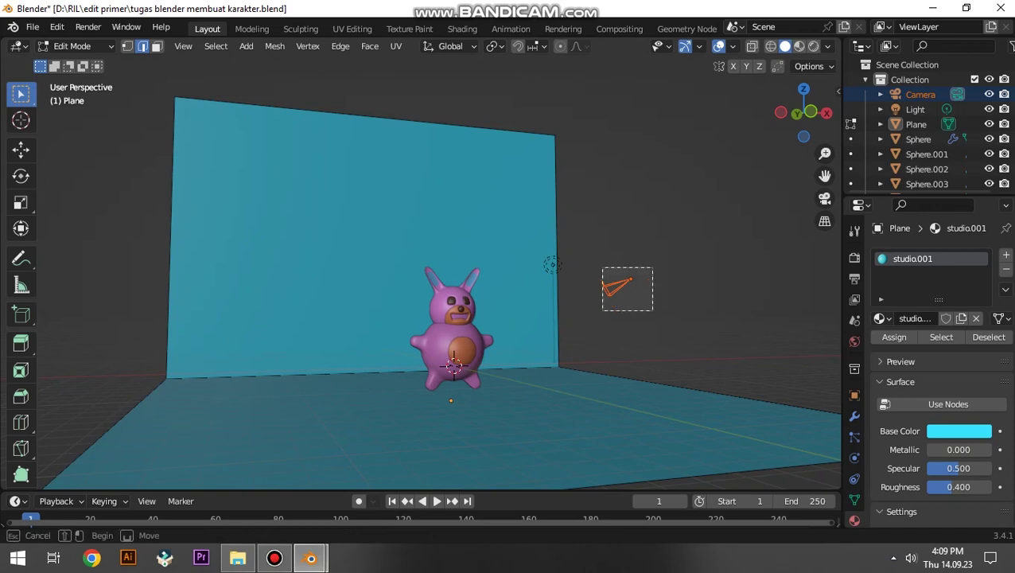
pyautogui.moveTo(653, 311)
pyautogui.mouseDown(button='middle')
pyautogui.moveTo(613, 326)
pyautogui.moveTo(565, 315)
pyautogui.mouseUp(button='middle')
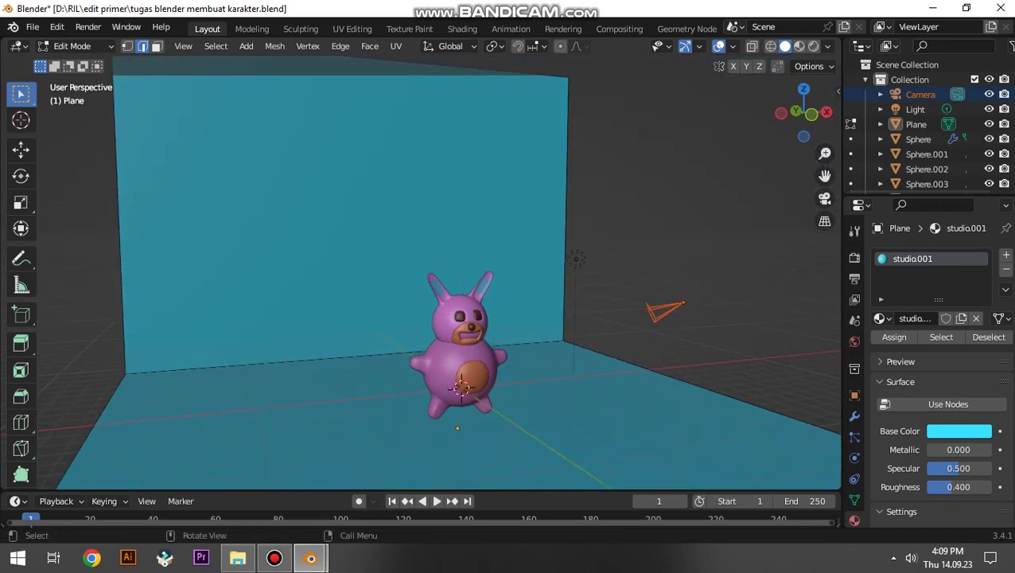
pyautogui.press('Tab')
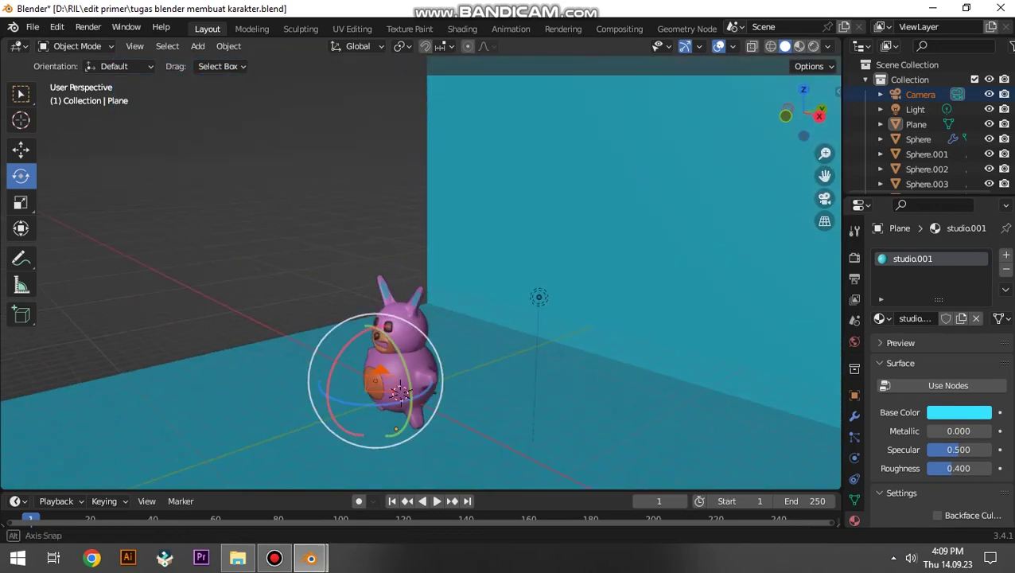
# Move the camera to the left and turn it about the Z axis toward the bunny.
pyautogui.moveTo(477, 318); pyautogui.dragTo(445, 334, button='middle')
pyautogui.press('g')
pyautogui.click(103, 350)
pyautogui.moveTo(103, 351); pyautogui.dragTo(199, 342, button='middle')
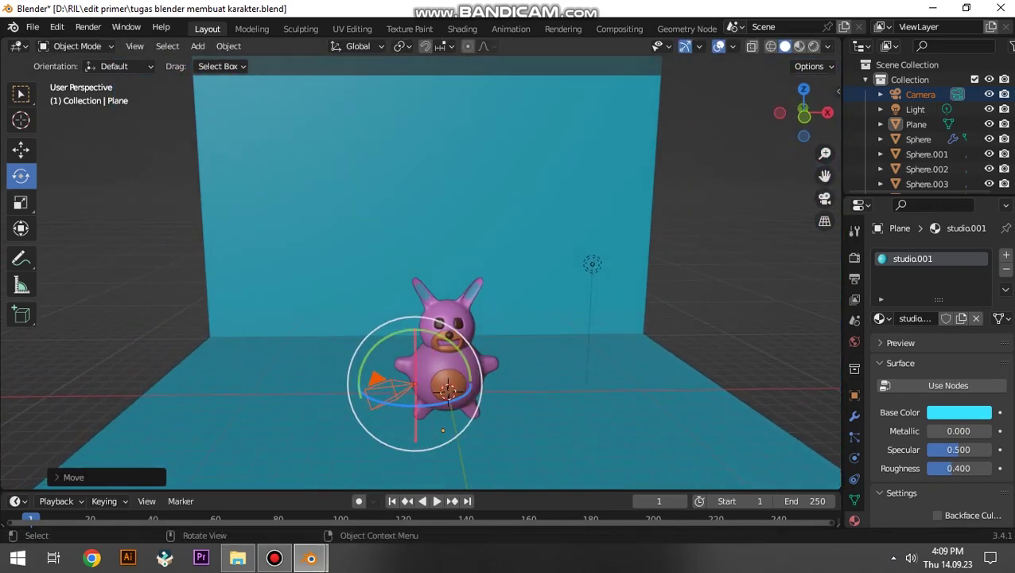
pyautogui.press('r')
pyautogui.press('z')
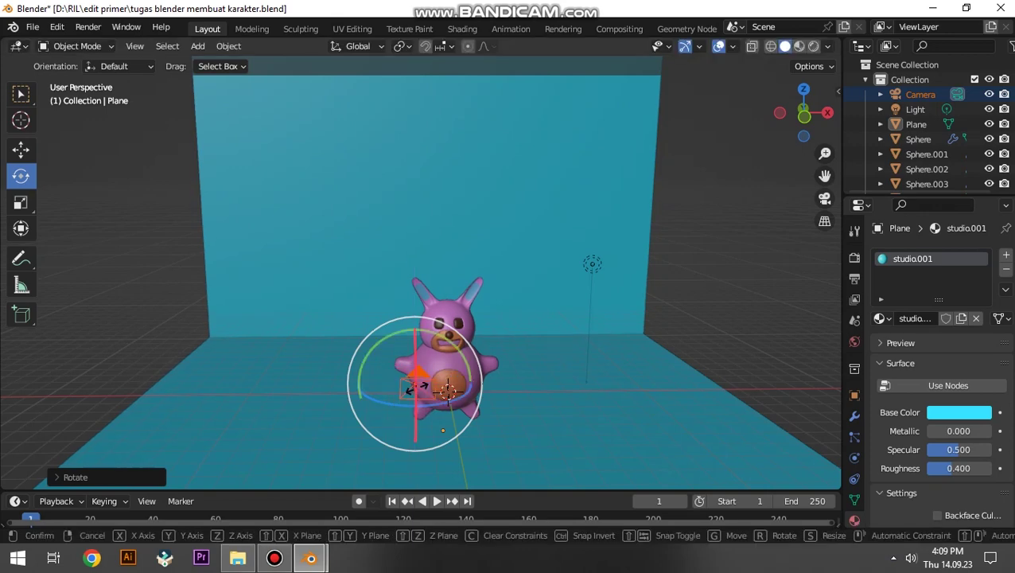
pyautogui.click(414, 374)
# Reposition the camera and reframe the bunny through the camera view.
pyautogui.moveTo(414, 374)
pyautogui.mouseDown(button='middle')
pyautogui.moveTo(474, 380)
pyautogui.moveTo(406, 295)
pyautogui.moveTo(424, 372)
pyautogui.moveTo(434, 340)
pyautogui.mouseUp(button='middle')
pyautogui.press('g')
pyautogui.click(398, 279)
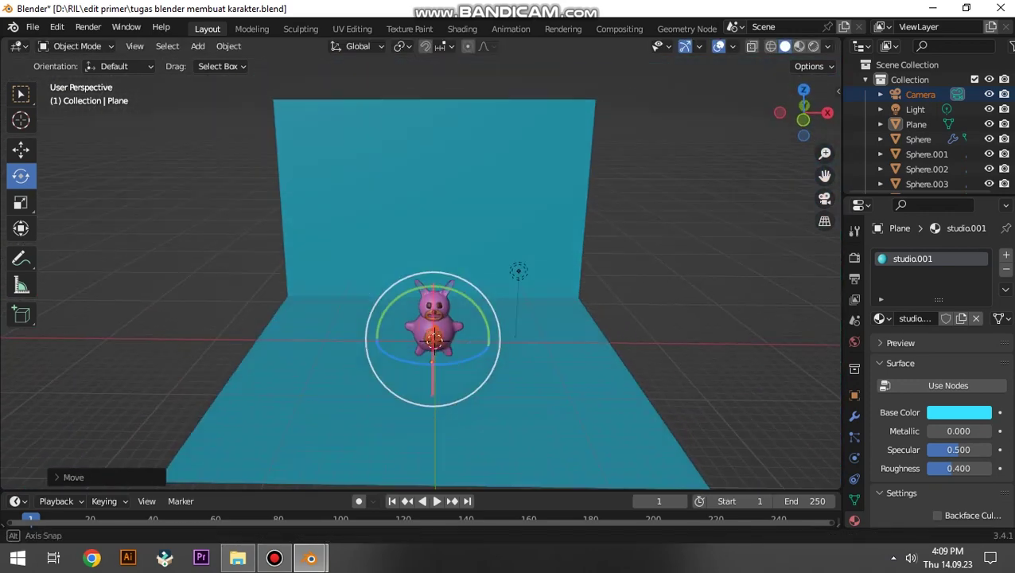
pyautogui.press('KP_0')
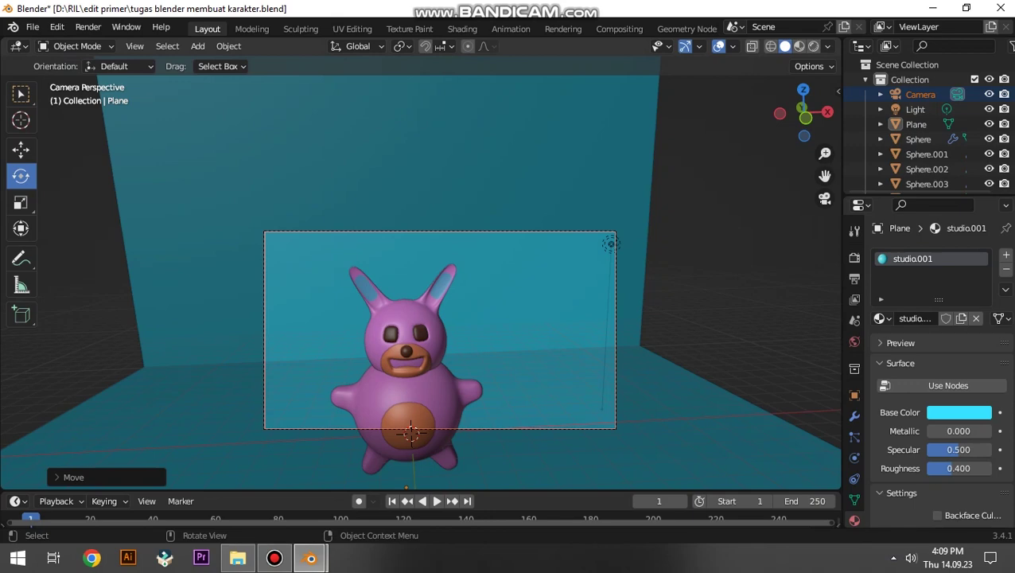
pyautogui.press('g')
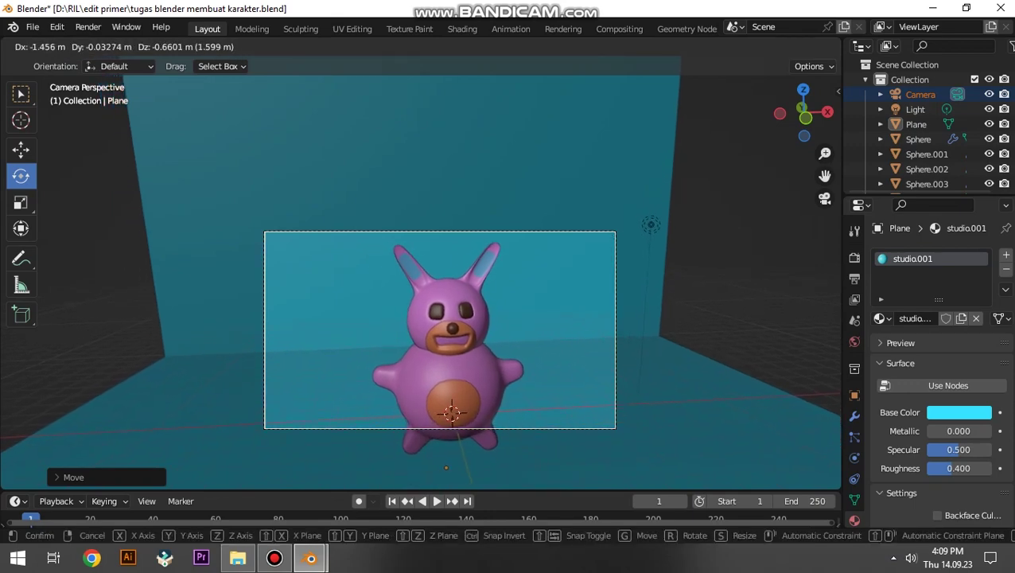
pyautogui.press('Return')
# Shift the camera again, check the camera view, and rotate the camera.
pyautogui.moveTo(446, 319)
pyautogui.mouseDown(button='middle')
pyautogui.moveTo(517, 302)
pyautogui.moveTo(644, 334)
pyautogui.mouseUp(button='middle')
pyautogui.press('g')
pyautogui.click(702, 296)
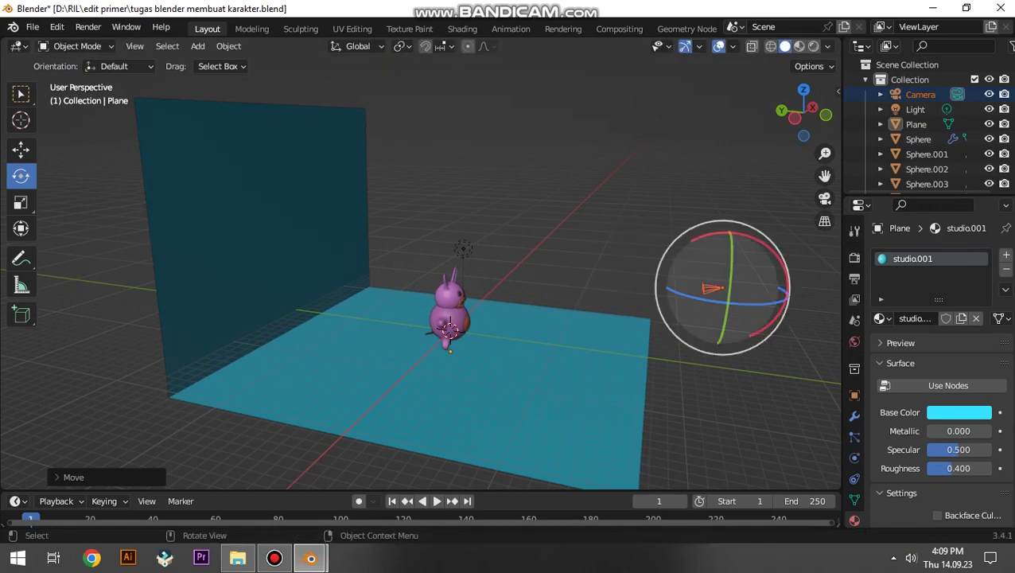
pyautogui.click(826, 198)
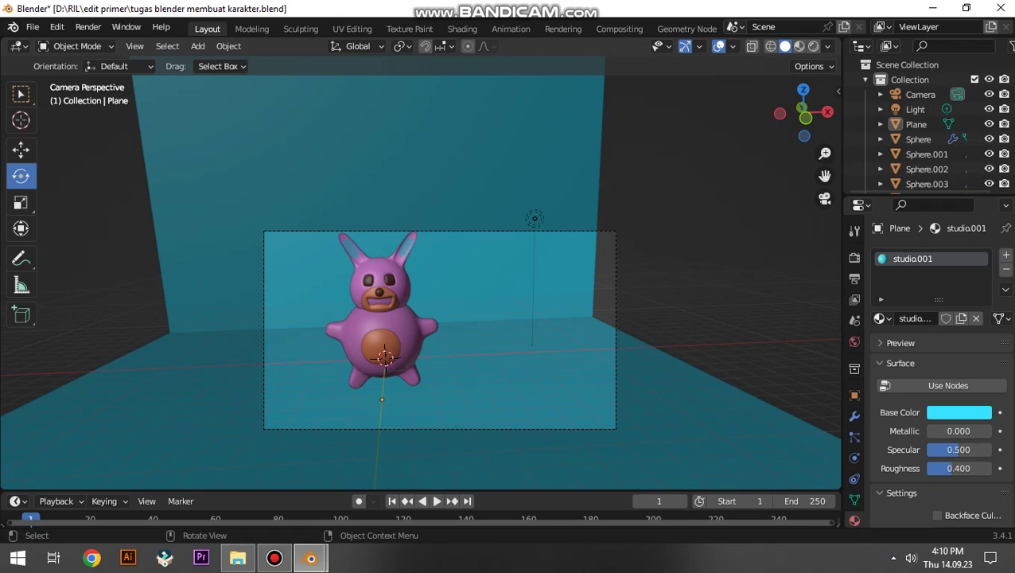
pyautogui.click(825, 199)
pyautogui.moveTo(477, 318); pyautogui.dragTo(605, 322, button='middle')
pyautogui.click(464, 342)
pyautogui.moveTo(510, 362); pyautogui.dragTo(514, 366)
# Rotate and shift the camera until the bunny is centred in its frame, then deselect it.
pyautogui.moveTo(510, 319); pyautogui.dragTo(509, 374, button='middle')
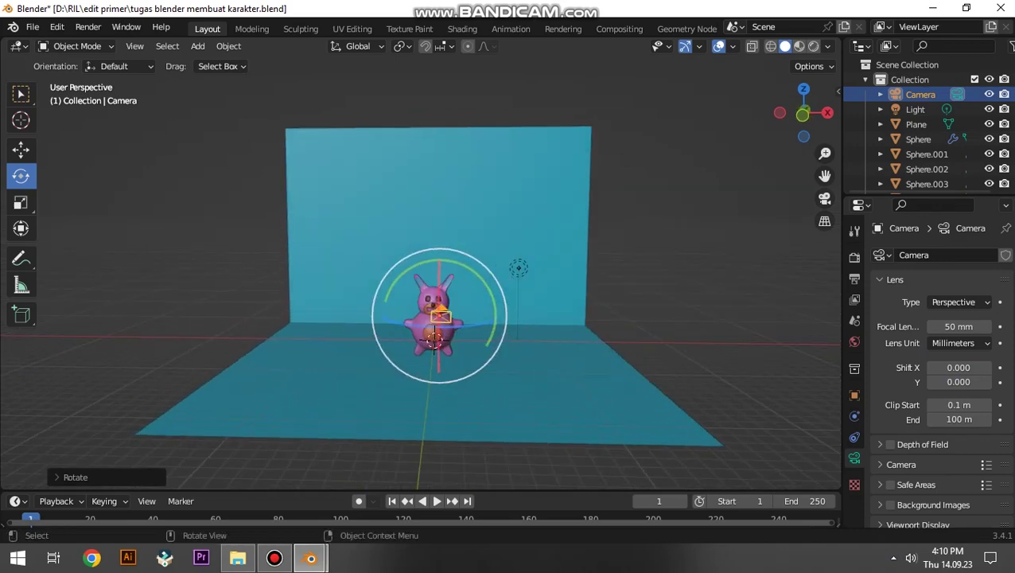
pyautogui.press('KP_1')
pyautogui.moveTo(509, 319); pyautogui.dragTo(558, 295, button='middle')
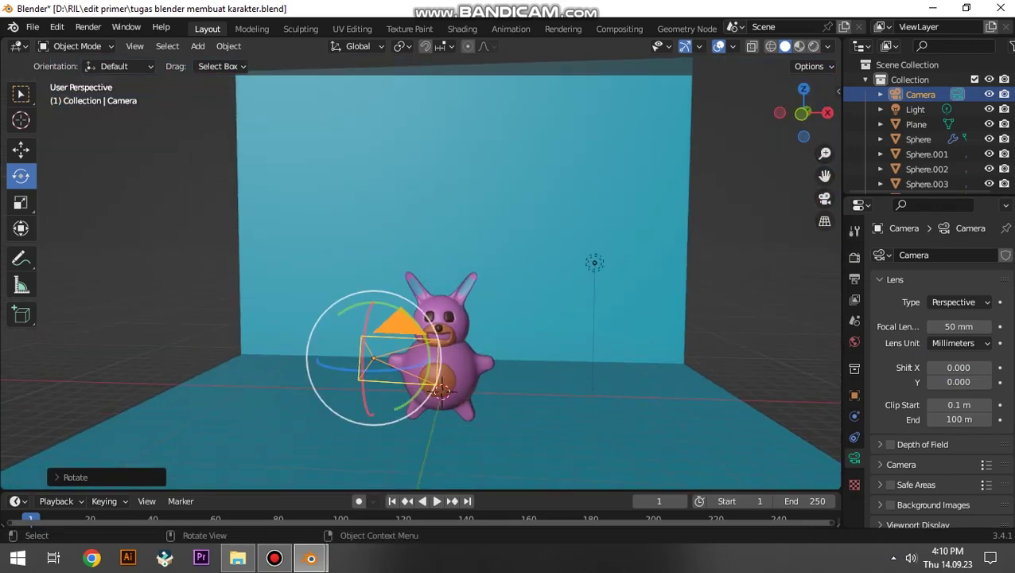
pyautogui.press('r')
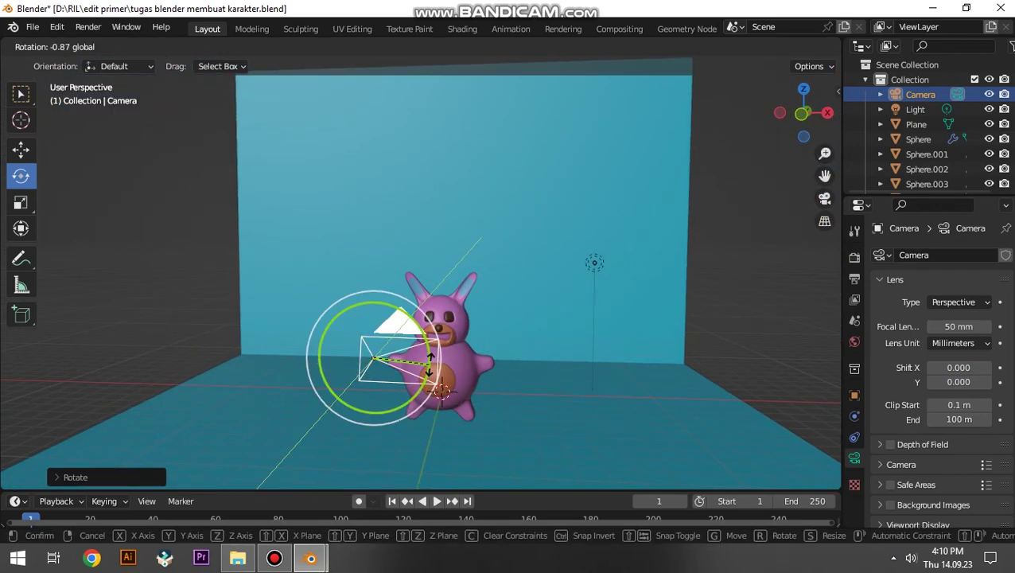
pyautogui.press('Return')
pyautogui.press('g')
pyautogui.press('Return')
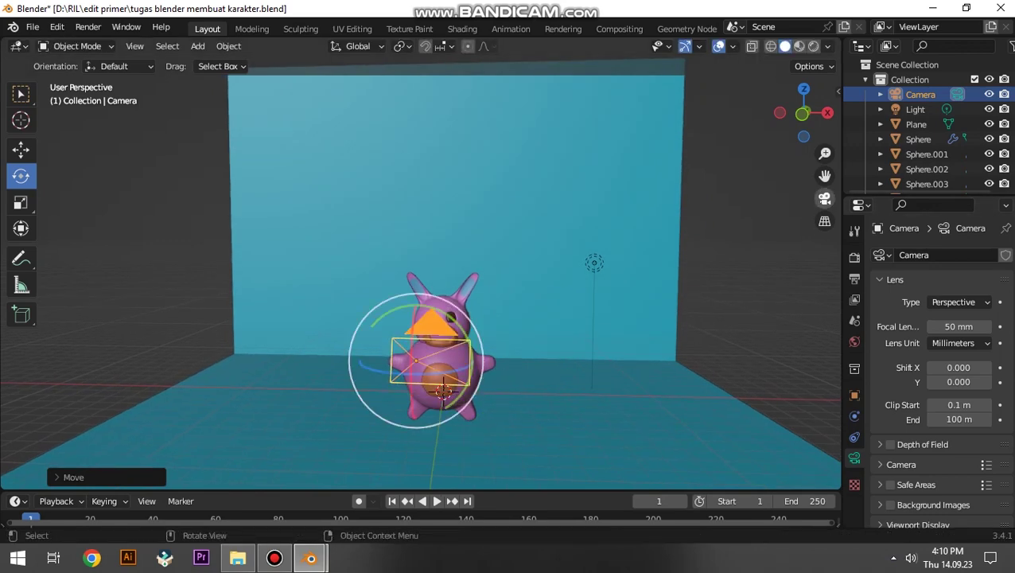
pyautogui.press('KP_0')
pyautogui.press('g')
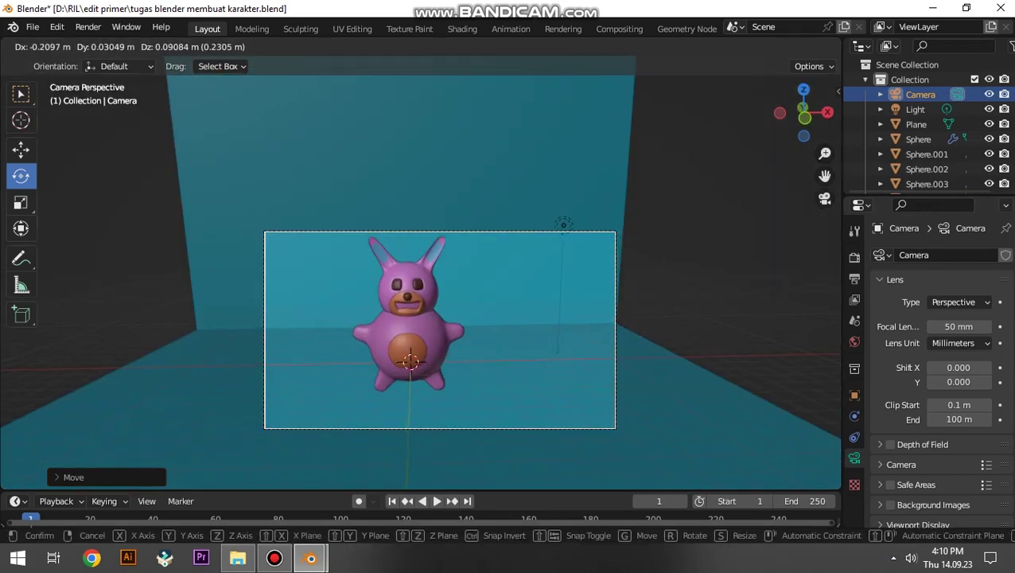
pyautogui.press('Return')
pyautogui.hotkey('alt', 'a')
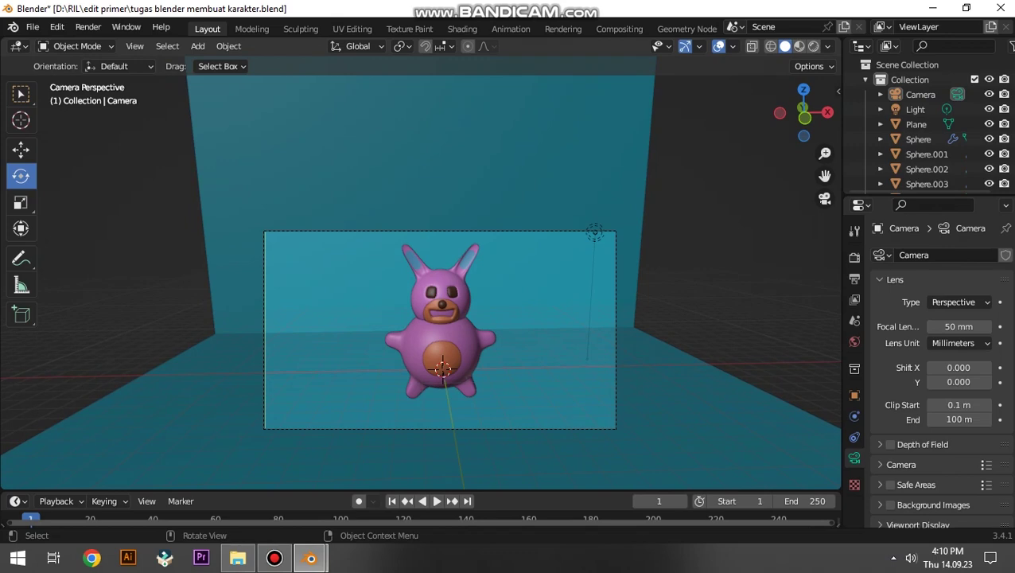
pyautogui.press('KP_0')
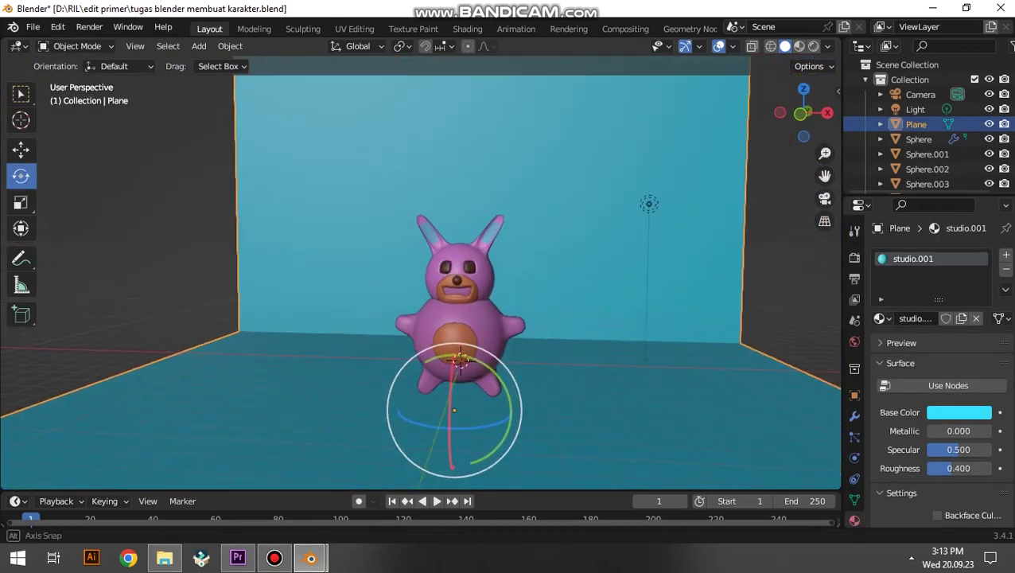
# Select the bunny's mouth object and enter Edit Mode, zoomed in on the face.
pyautogui.scroll(2, 421, 278)
pyautogui.scroll(2, 420, 279)
pyautogui.click(444, 227)
pyautogui.press('Tab')
pyautogui.scroll(3, 428, 279)
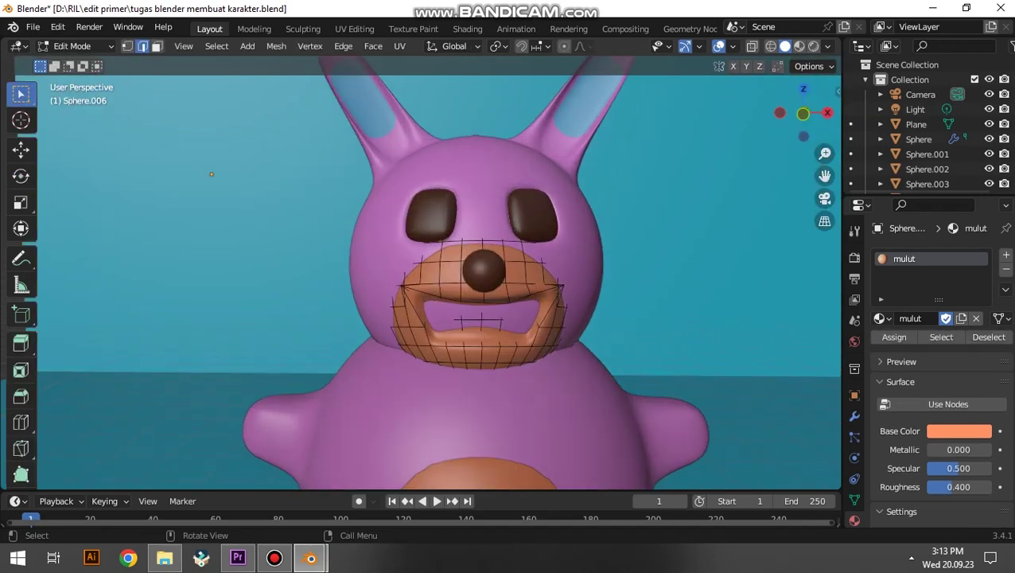
pyautogui.scroll(1, 427, 279)
pyautogui.scroll(1, 428, 279)
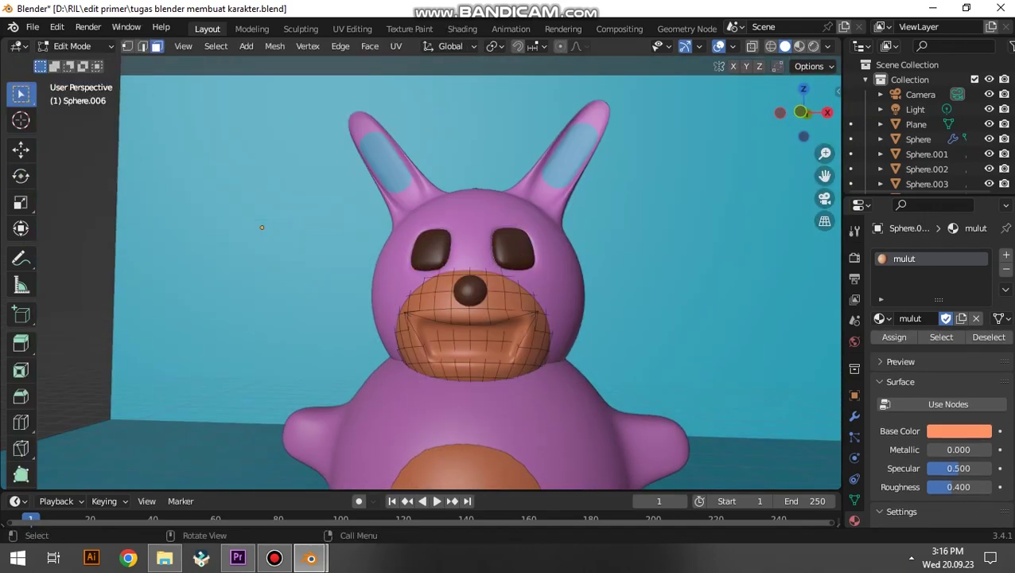
pyautogui.scroll(3, 260, 227)
pyautogui.moveTo(260, 227); pyautogui.dragTo(173, 225, button='middle')
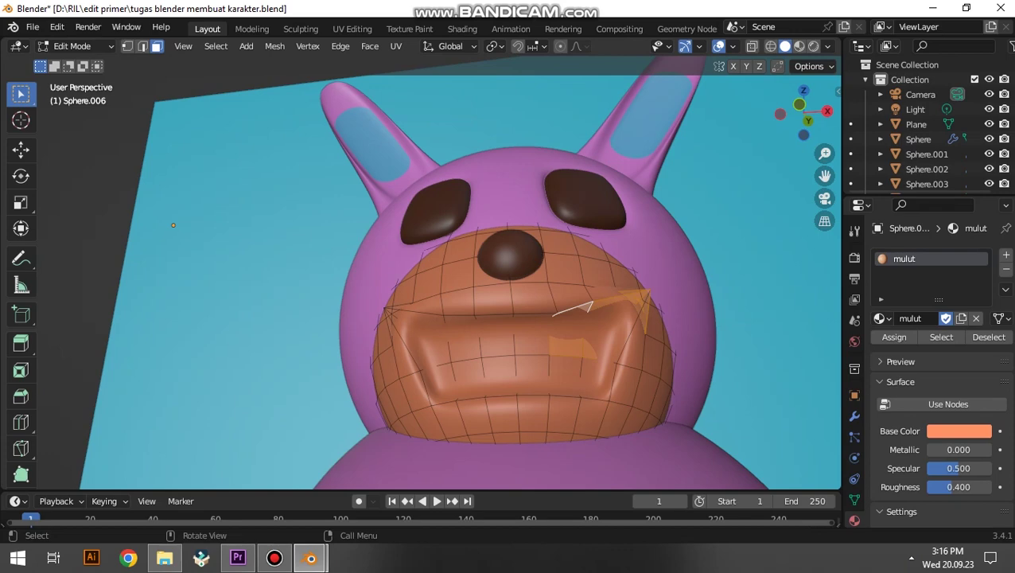
# Select the inner mouth faces and add an empty second material slot below mulut.
pyautogui.keyDown('shift'); pyautogui.click(590, 305); pyautogui.keyUp('shift')
pyautogui.keyDown('shift'); pyautogui.click(583, 341); pyautogui.keyUp('shift')
pyautogui.keyDown('shift'); pyautogui.click(533, 360); pyautogui.keyUp('shift')
pyautogui.keyDown('shift'); pyautogui.click(501, 363); pyautogui.keyUp('shift')
pyautogui.keyDown('shift'); pyautogui.click(467, 367); pyautogui.keyUp('shift')
pyautogui.moveTo(173, 225); pyautogui.dragTo(191, 207, button='middle')
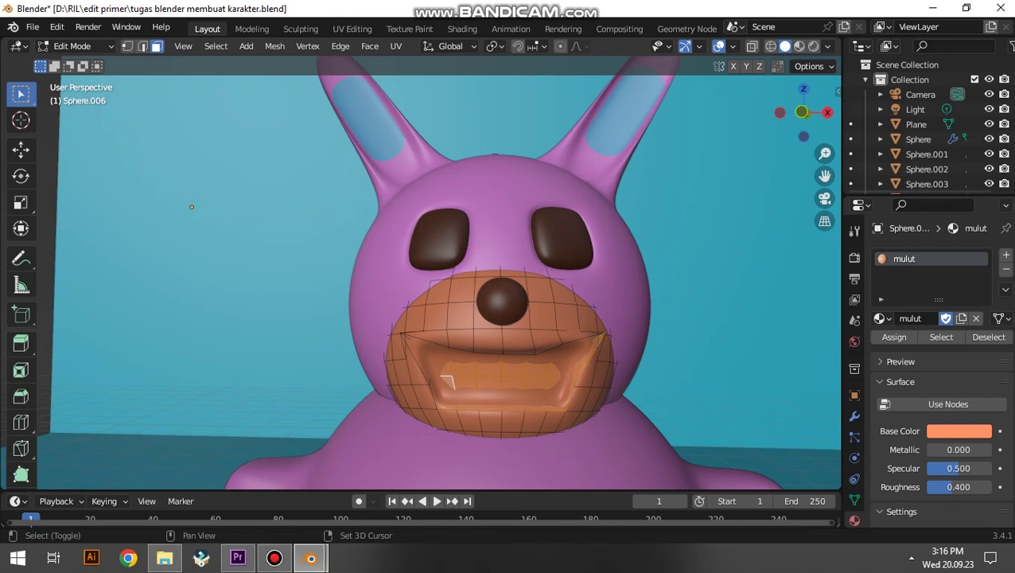
pyautogui.moveTo(191, 207); pyautogui.dragTo(210, 258, button='middle')
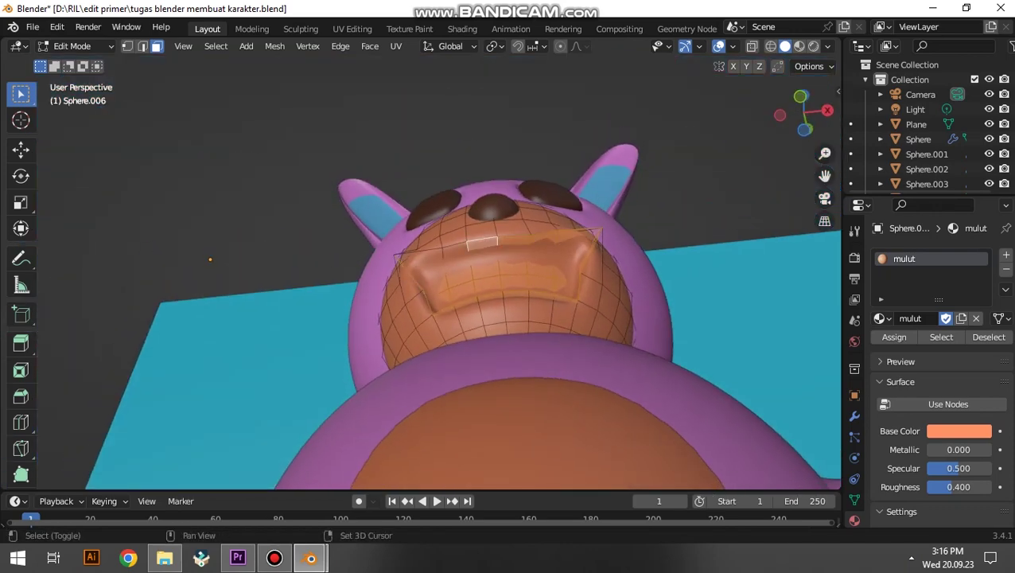
pyautogui.moveTo(210, 258); pyautogui.dragTo(191, 202, button='middle')
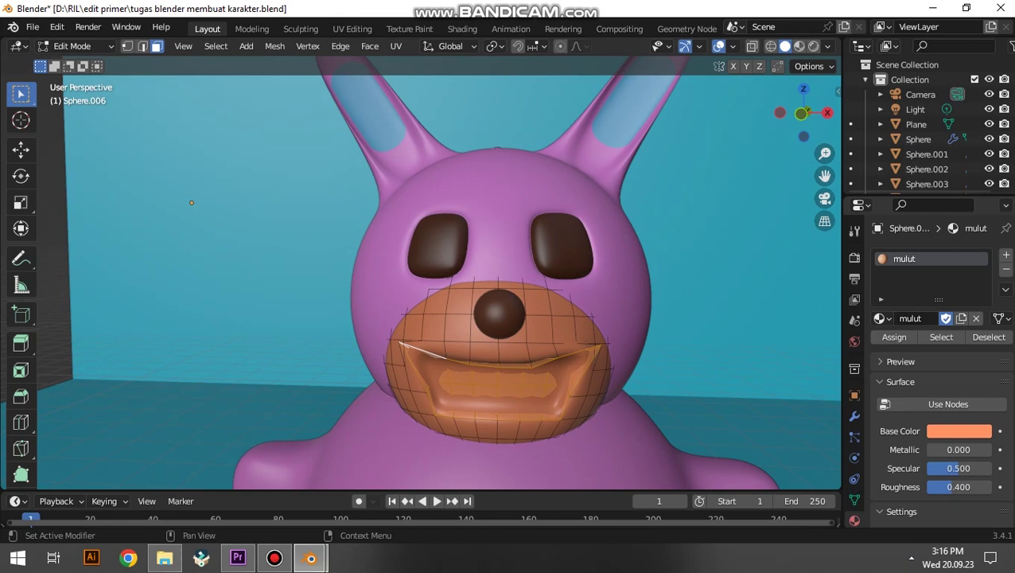
pyautogui.click(1005, 255)
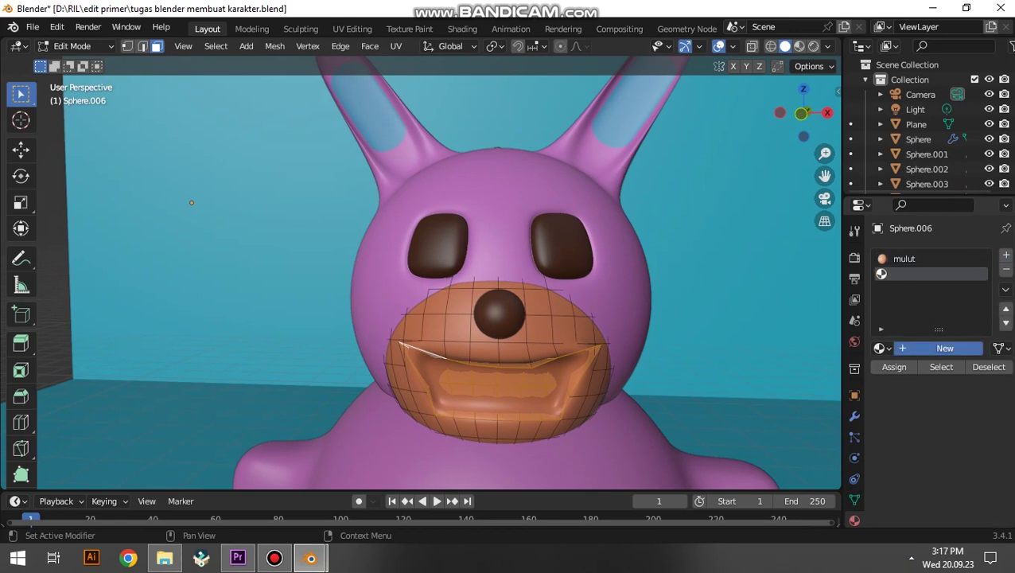
# Assign a new material, MULUT.001, to the inner mouth faces and give it a fully saturated red base colour.
pyautogui.click(946, 348)
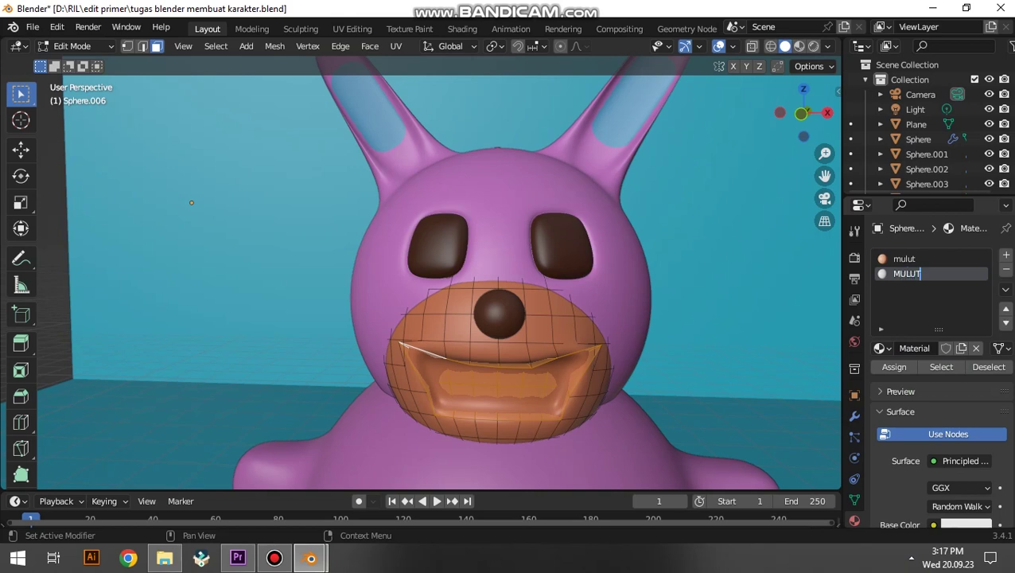
pyautogui.click(894, 367)
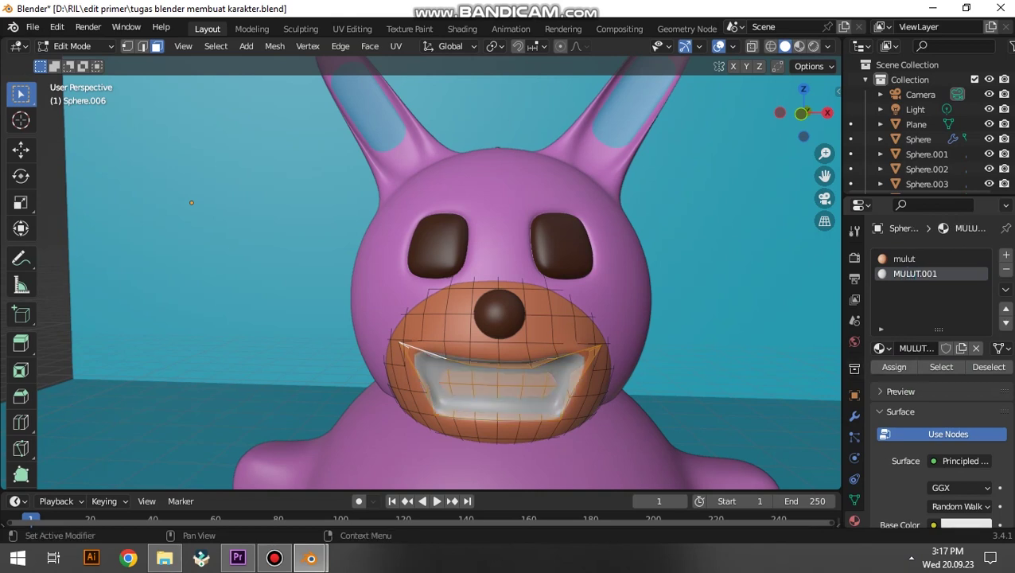
pyautogui.scroll(-2, 959, 478)
pyautogui.click(959, 461)
pyautogui.click(915, 337)
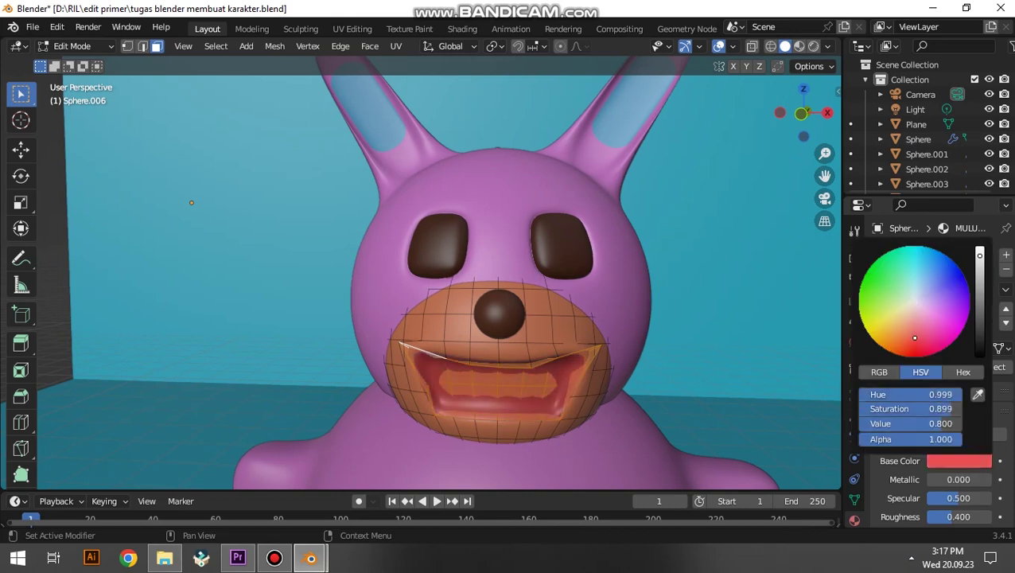
pyautogui.moveTo(916, 338); pyautogui.dragTo(916, 356)
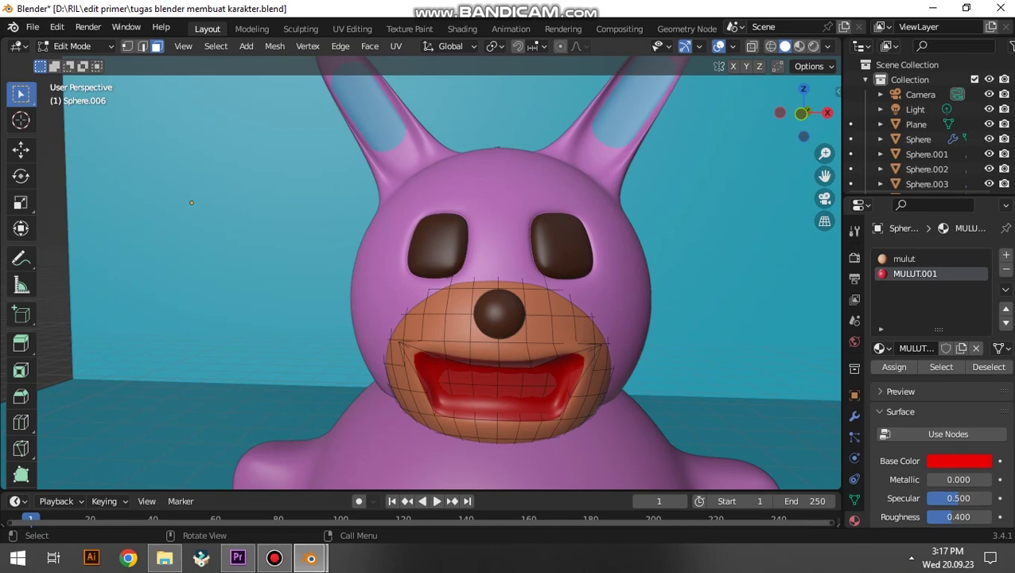
# Return to Object Mode in front view and save 'tugas blender membuat karakter.blend'.
pyautogui.moveTo(420, 271); pyautogui.dragTo(445, 263, button='middle')
pyautogui.scroll(-5, 420, 271)
pyautogui.press('Tab')
pyautogui.press('KP_1')
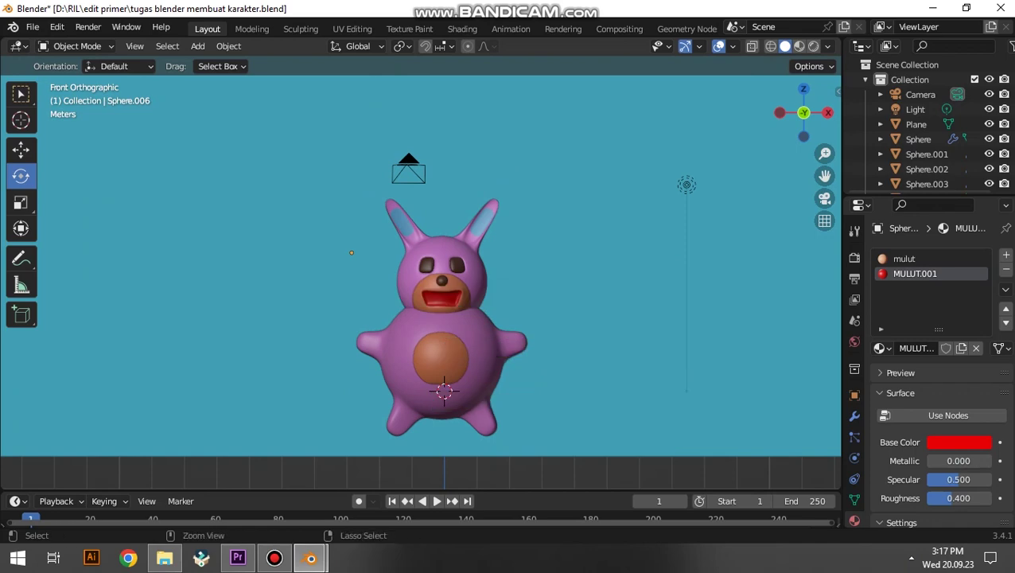
pyautogui.hotkey('ctrl', 's')
pyautogui.moveTo(437, 279)
pyautogui.mouseDown(button='middle')
pyautogui.moveTo(478, 239)
pyautogui.moveTo(446, 238)
pyautogui.mouseUp(button='middle')
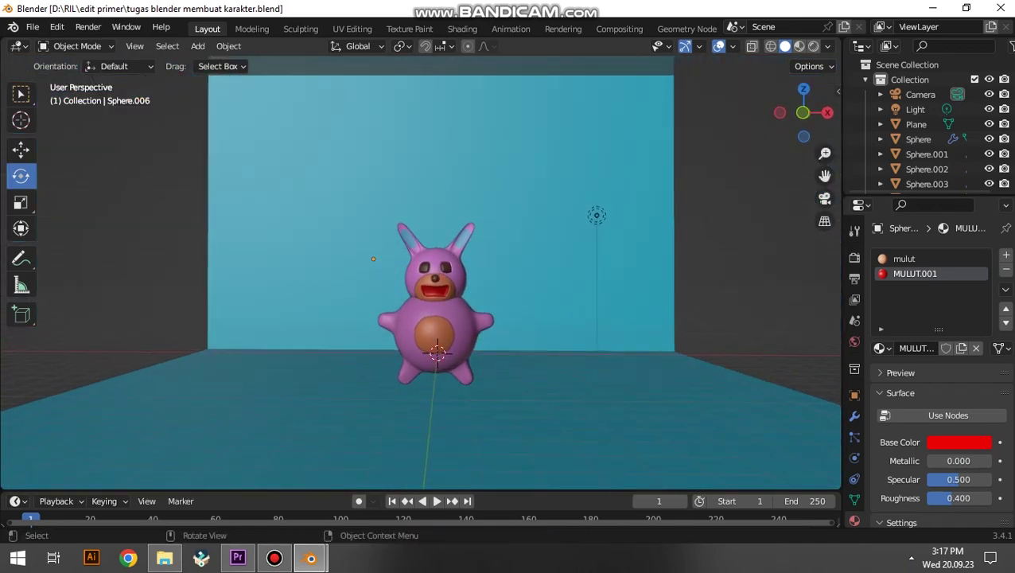